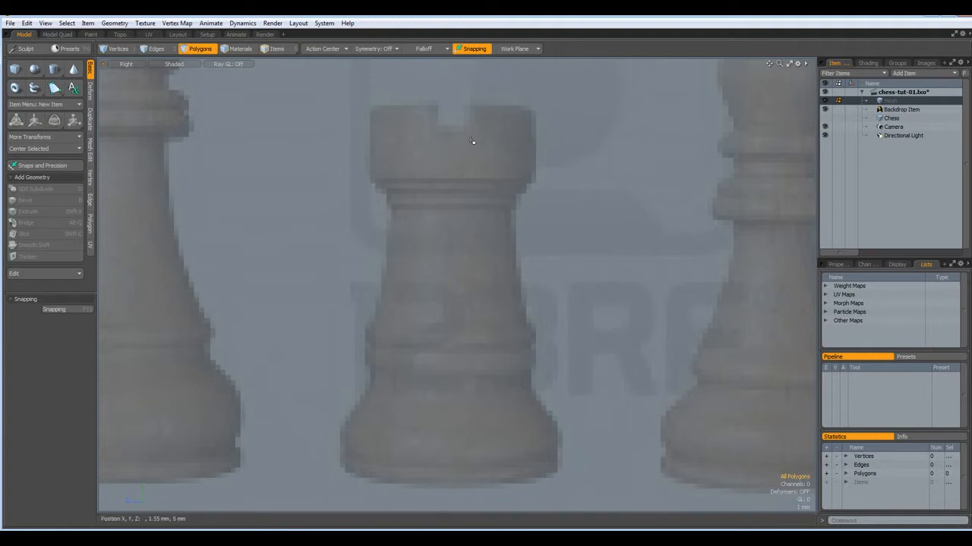
Zoom in and frame the rook's crown in the Right view for tracing
scroll(459, 124, up, 5)
alt+drag(447, 147, 446, 253)
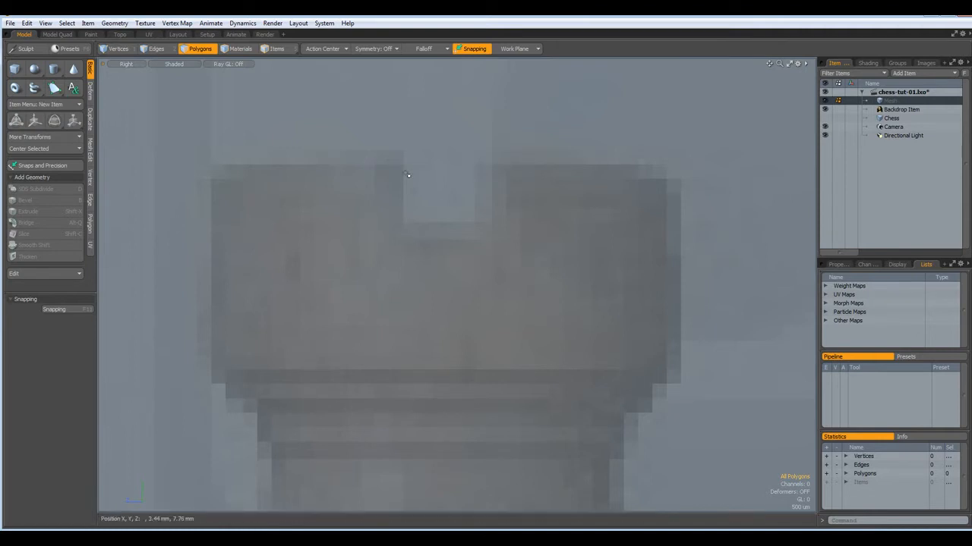
scroll(368, 164, down, 5)
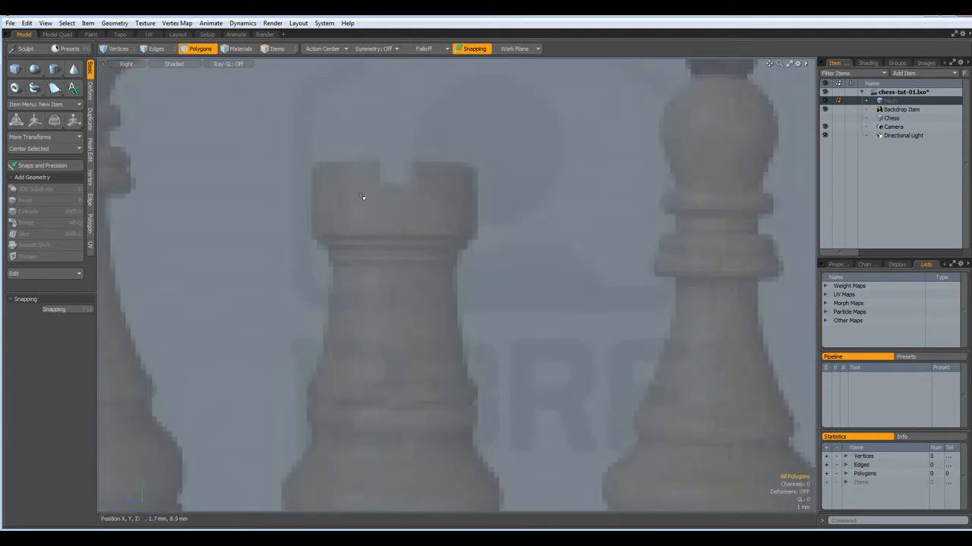
alt+shift+drag(527, 225, 410, 312)
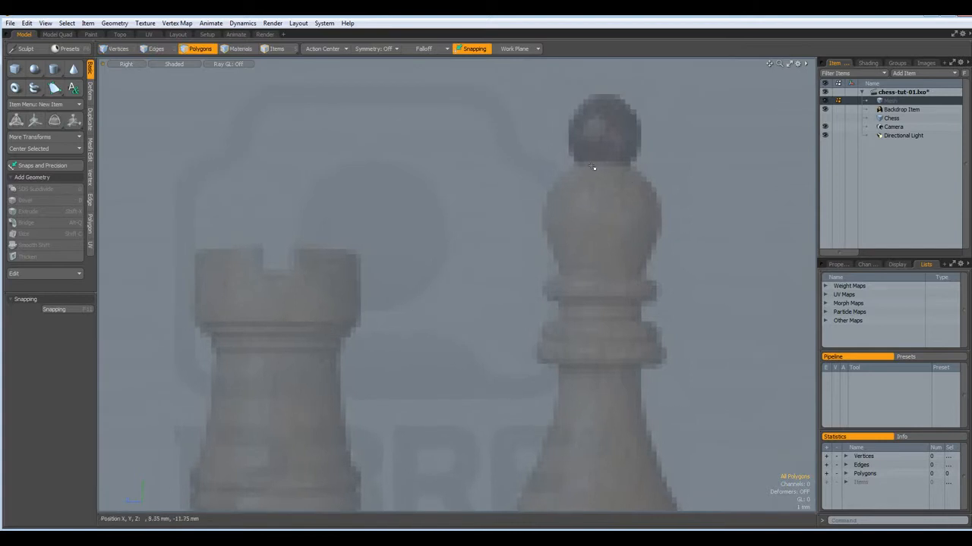
alt+shift+drag(430, 337, 645, 264)
scroll(522, 223, up, 2)
scroll(522, 223, up, 2)
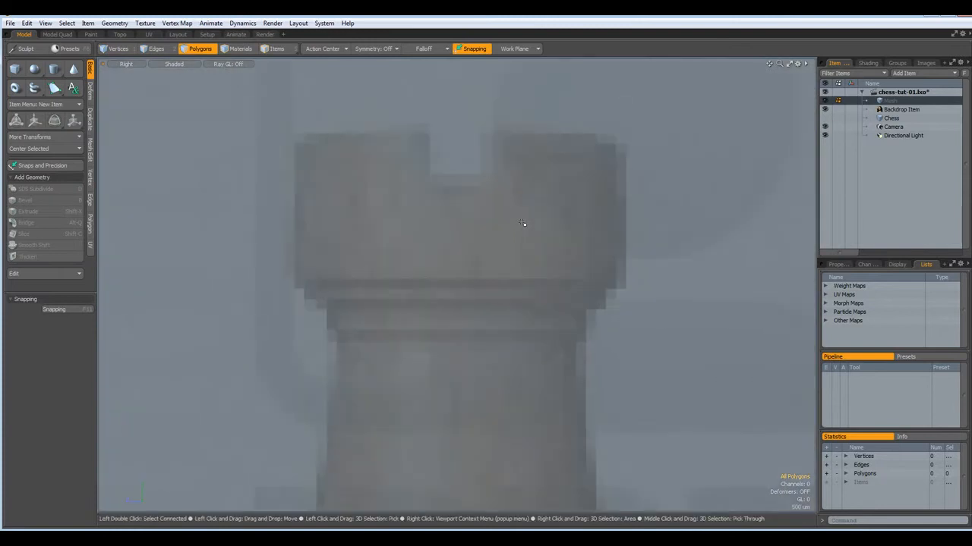
alt+drag(469, 219, 456, 227)
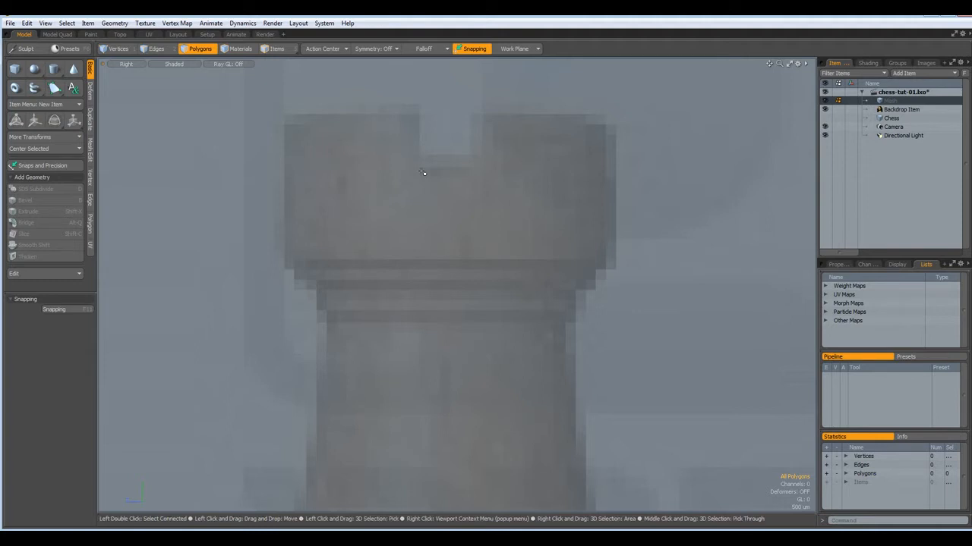
scroll(423, 173, down, 5)
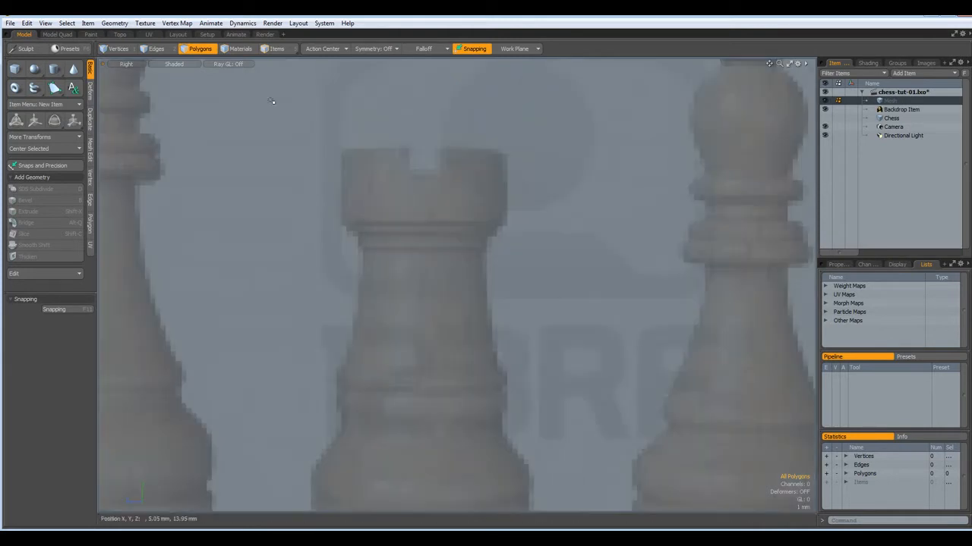
Start a Pen profile line with points along the top of the rook's crown
click(54, 88)
alt+drag(379, 229, 431, 237)
scroll(421, 223, up, 2)
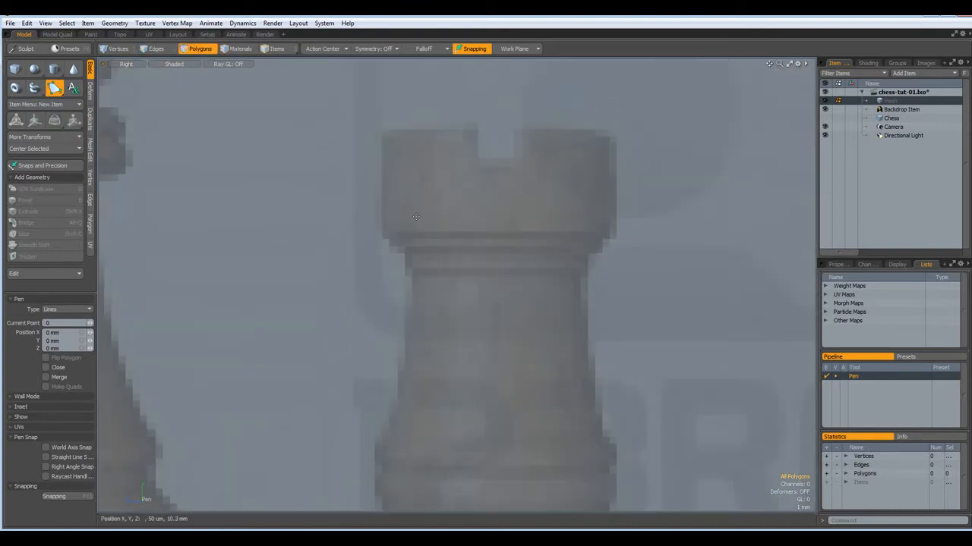
click(416, 214)
drag(418, 179, 416, 223)
click(417, 128)
click(378, 130)
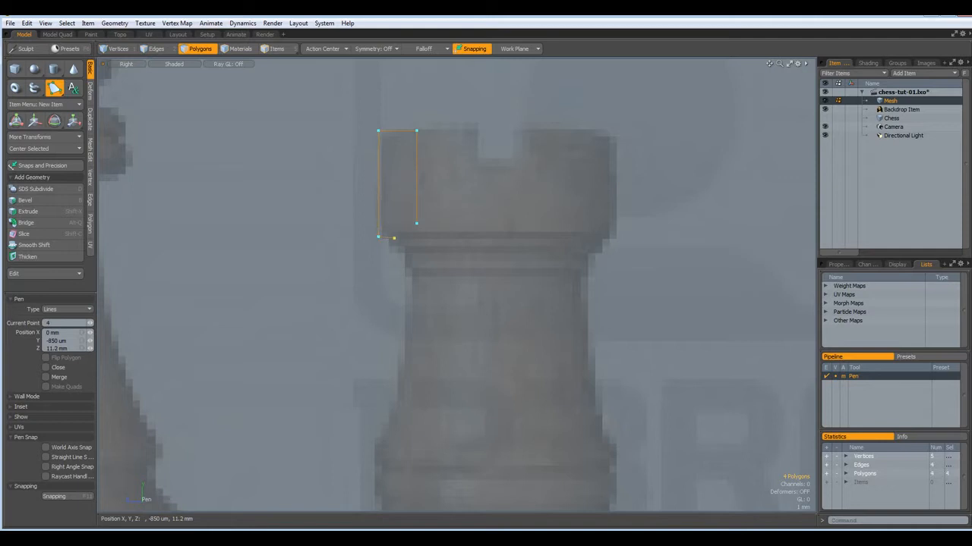
Continue the outline down the rook's rings and flared base, then select the finished line
click(409, 366)
click(380, 481)
alt+shift+drag(382, 496, 404, 216)
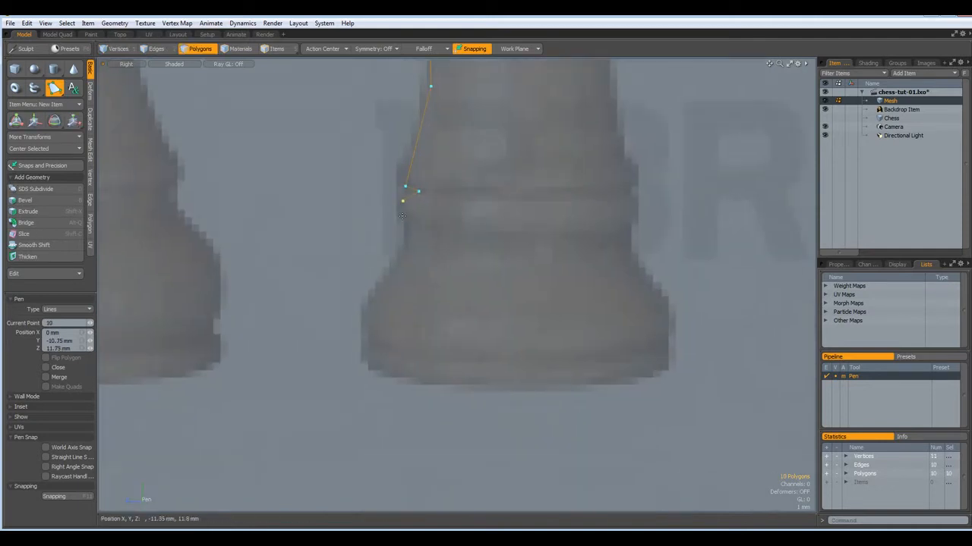
click(404, 218)
click(411, 220)
click(376, 287)
click(364, 384)
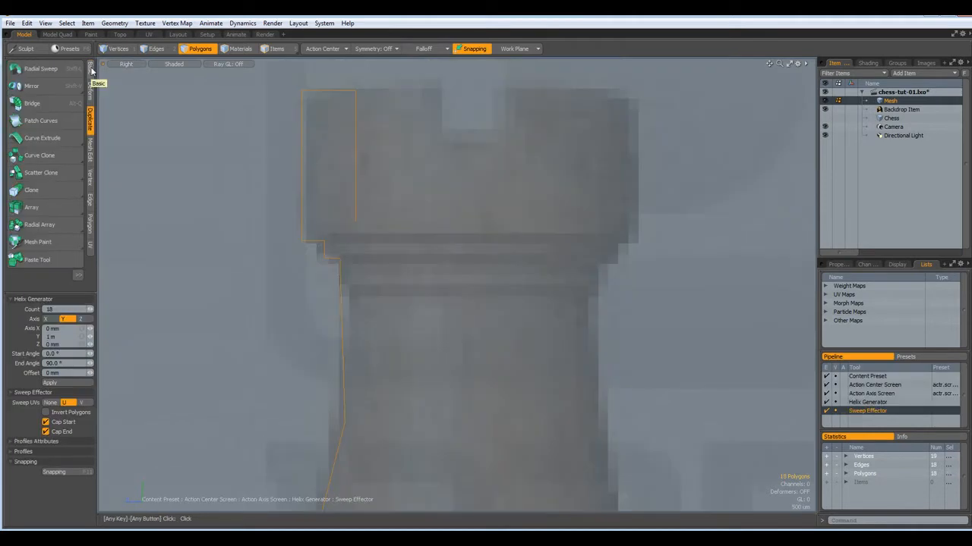
click(91, 69)
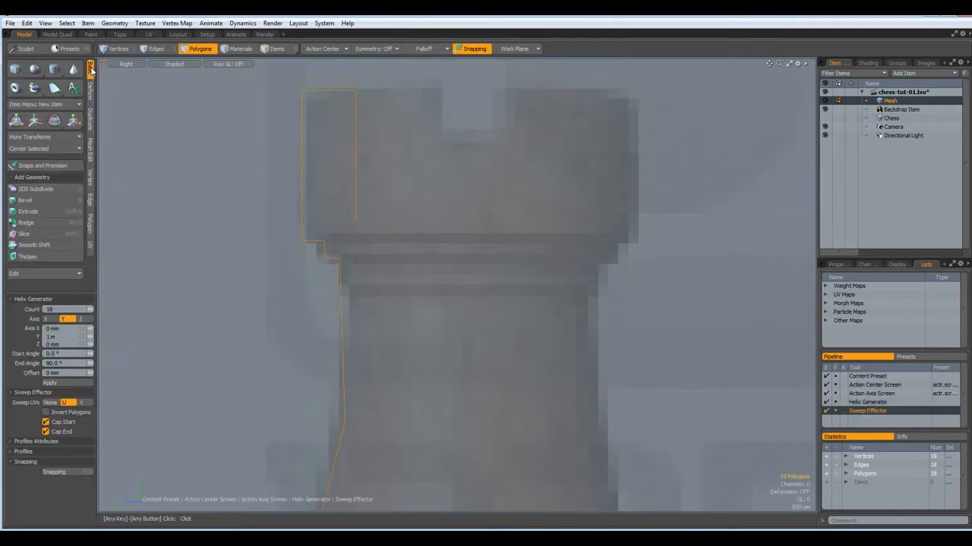
click(33, 151)
Radially sweep the rook profile to an End Angle of 90 around its centre line, Action Center Screen
click(88, 115)
click(40, 69)
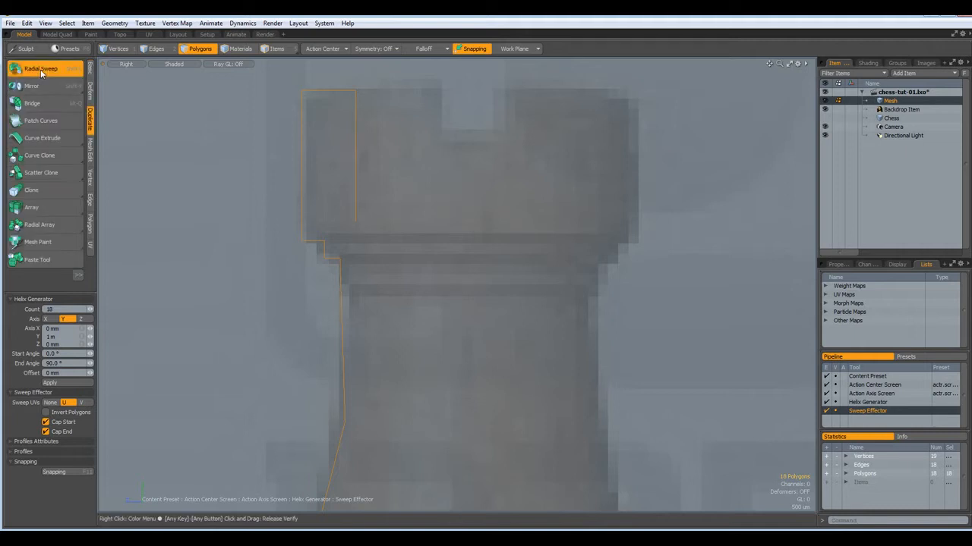
click(57, 310)
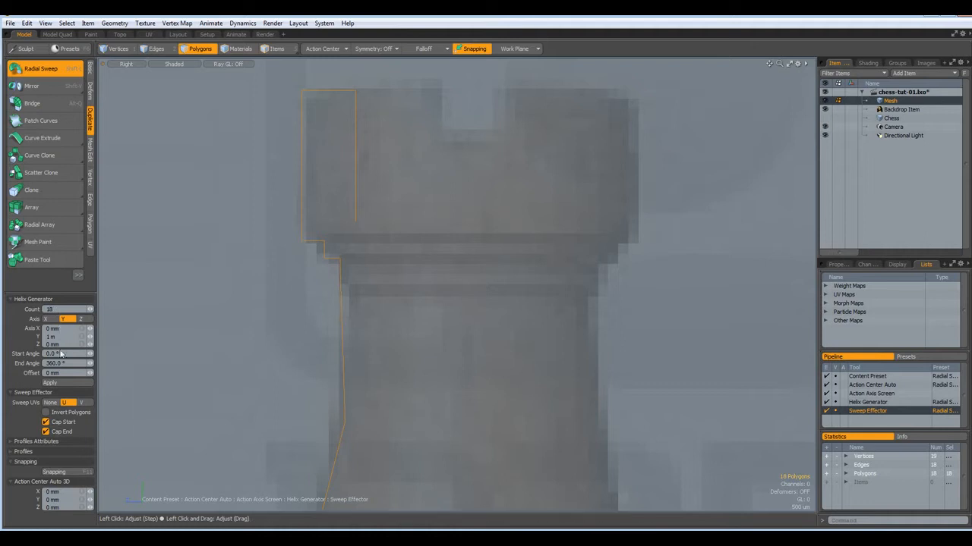
click(68, 364)
text(90)
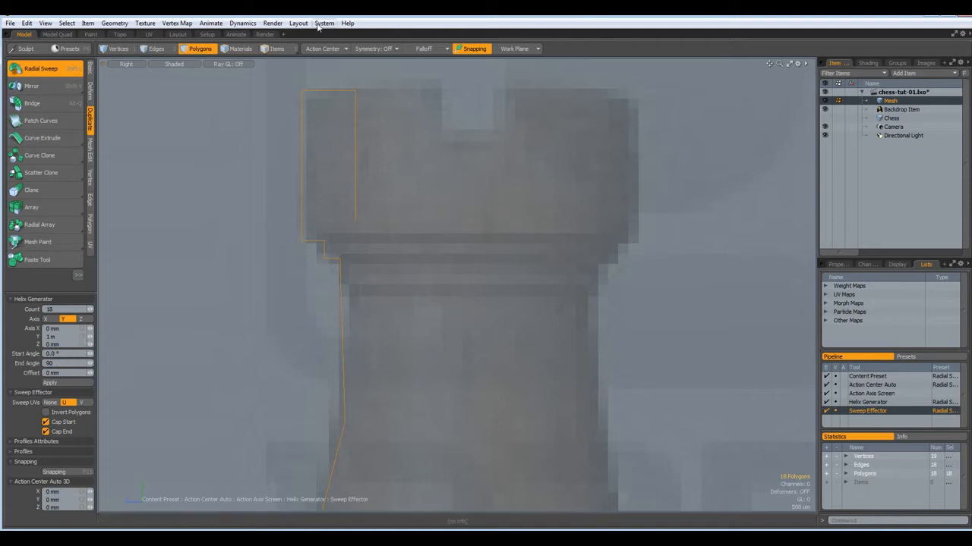
click(328, 49)
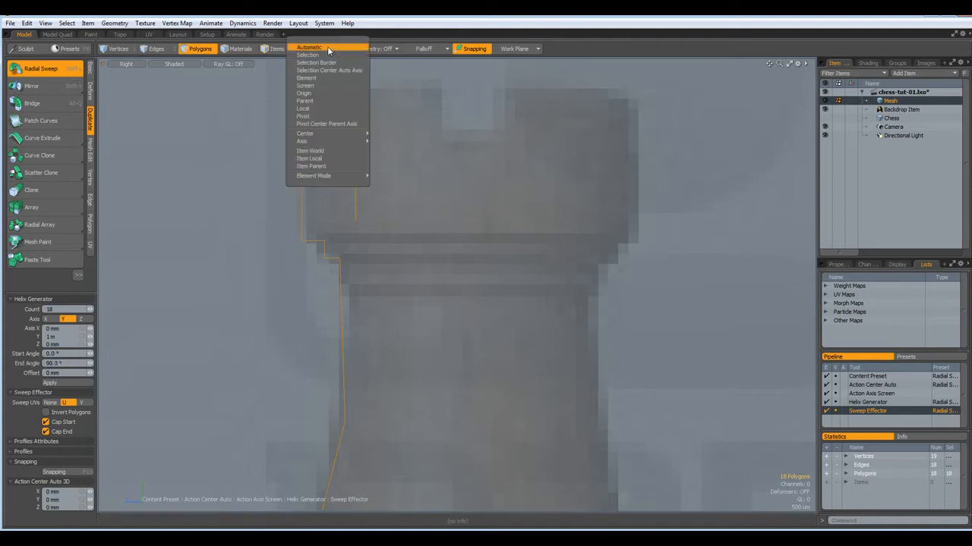
click(316, 85)
click(471, 110)
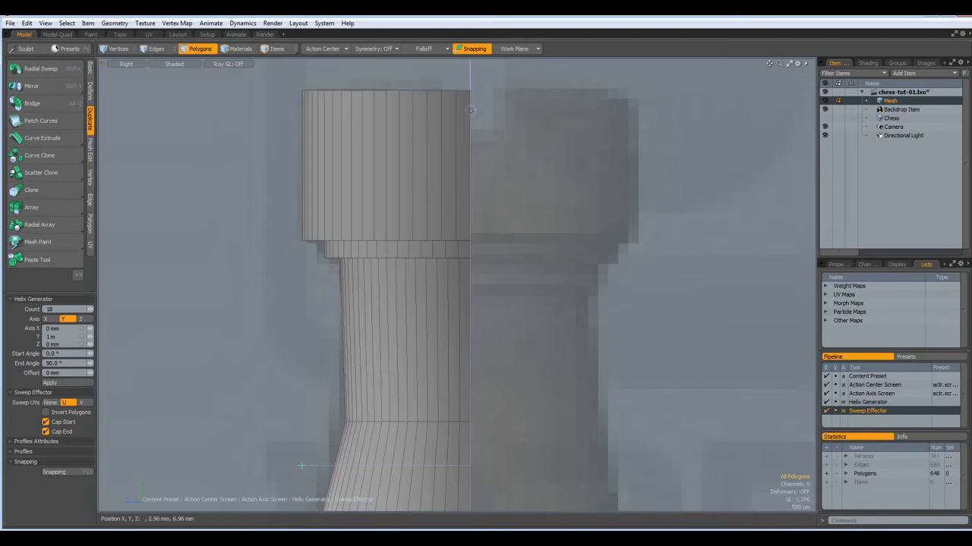
scroll(471, 110, down, 5)
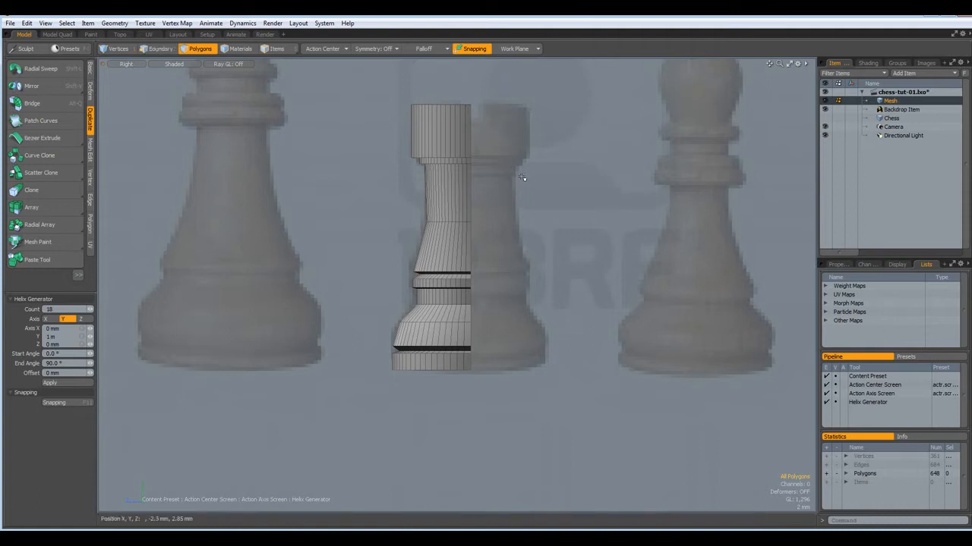
key(super)
key(Escape)
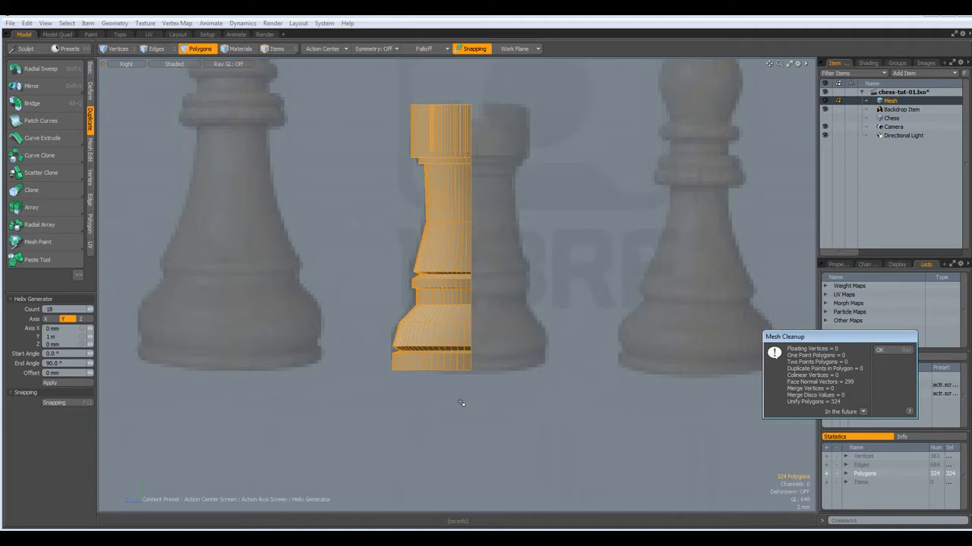
Dismiss the cleanup report, hide the Backdrop Item and show the grid in Top view
key(Return)
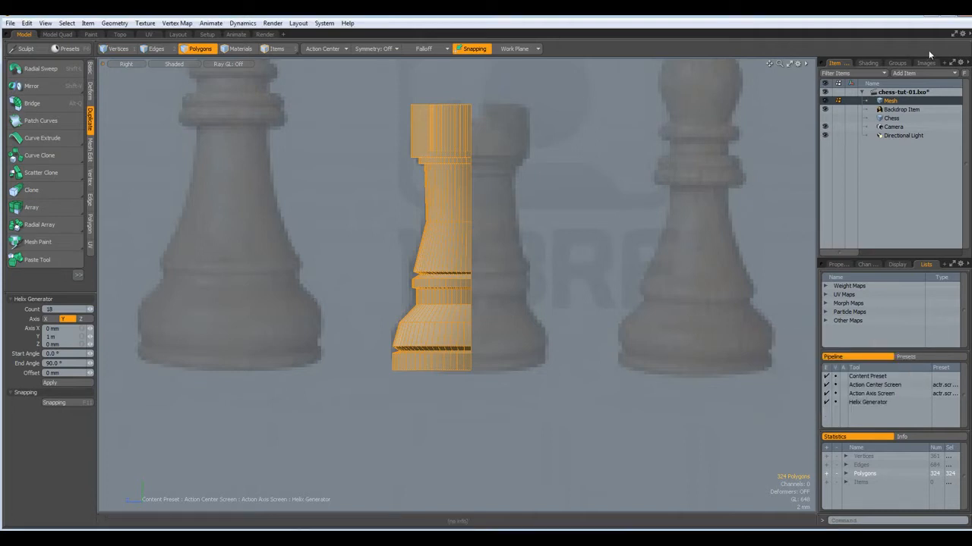
click(826, 110)
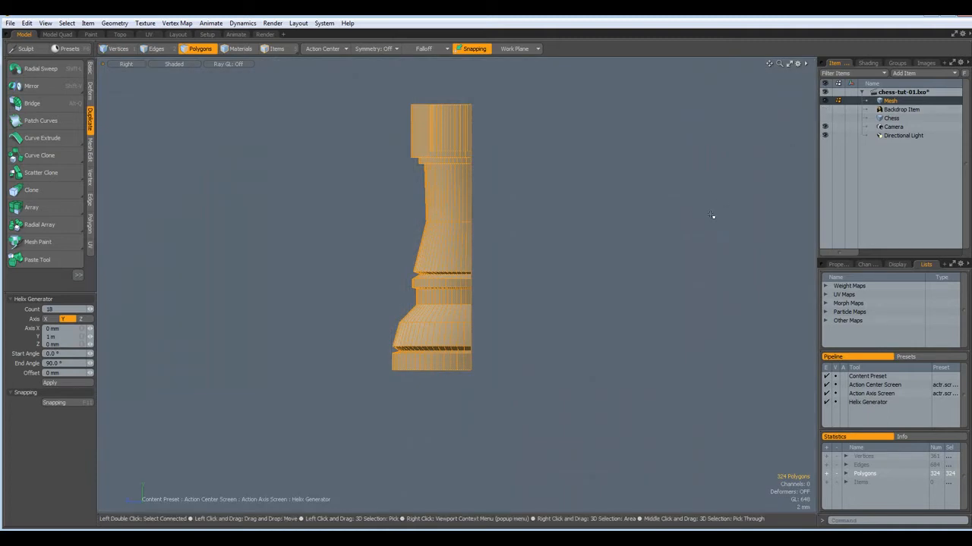
key(KP_1)
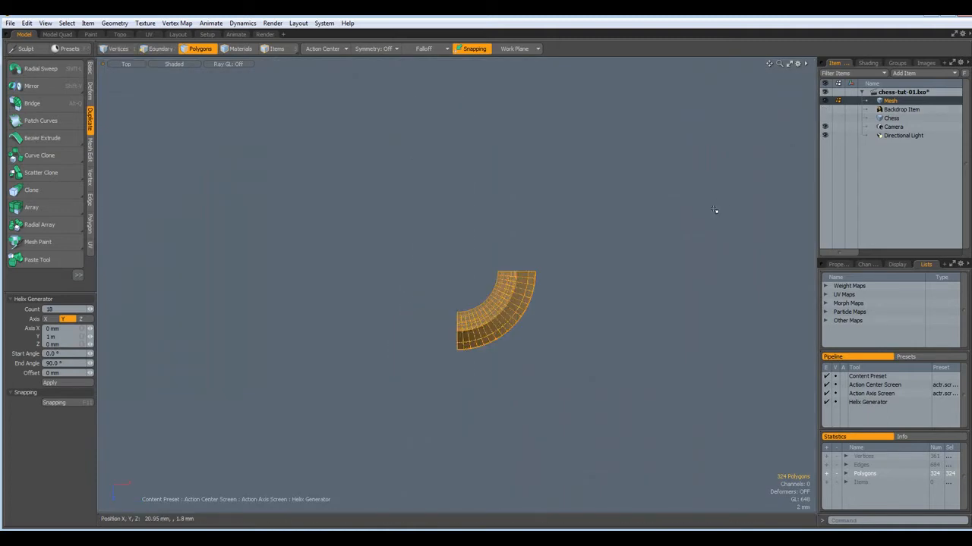
key(ctrl+3)
click(711, 251)
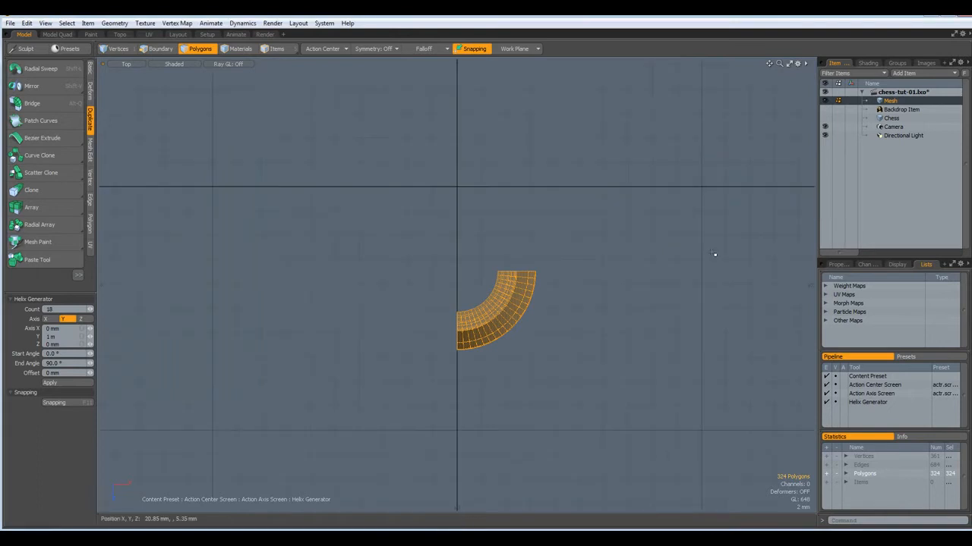
Center the mesh on the origin using Center Selected > All
click(91, 67)
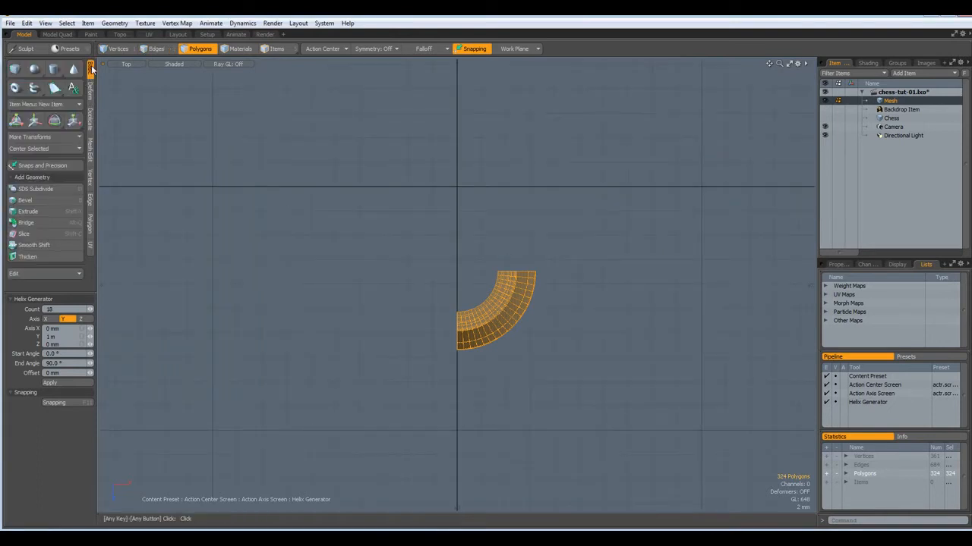
click(50, 150)
click(51, 150)
alt+drag(473, 261, 467, 360)
scroll(466, 334, up, 4)
key(a)
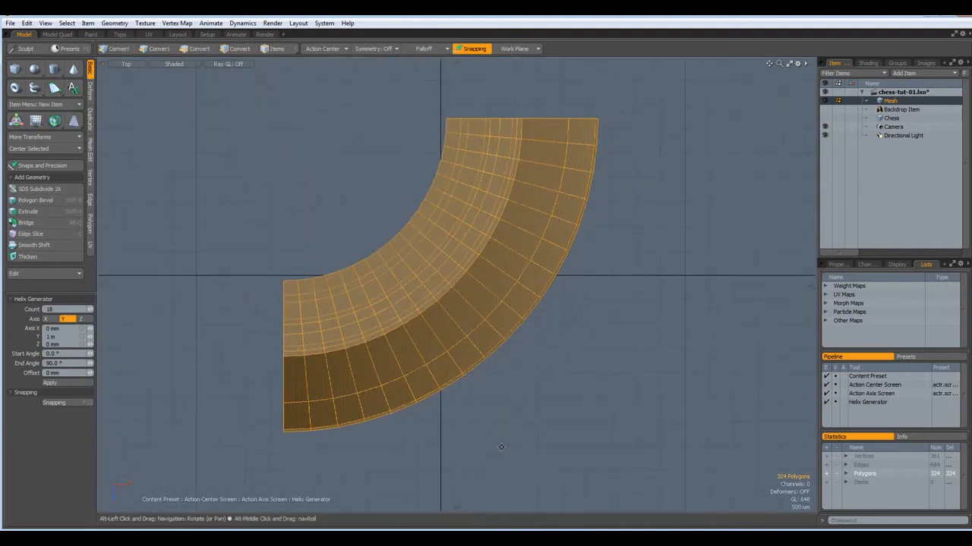
Move the quarter-round mesh so its sweep centre sits at the world origin
key(3)
key(w)
drag(537, 393, 696, 544)
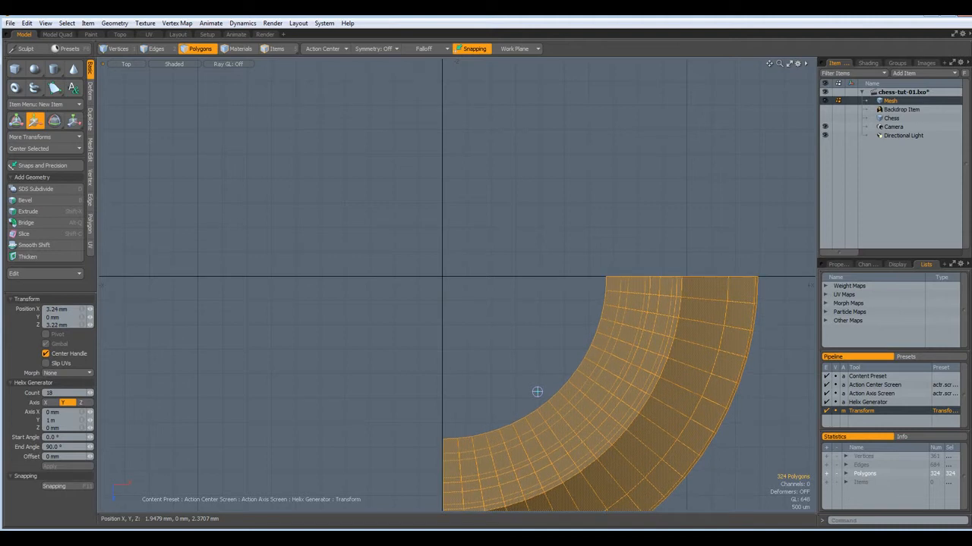
key(q)
alt+drag(755, 412, 643, 284)
key(3)
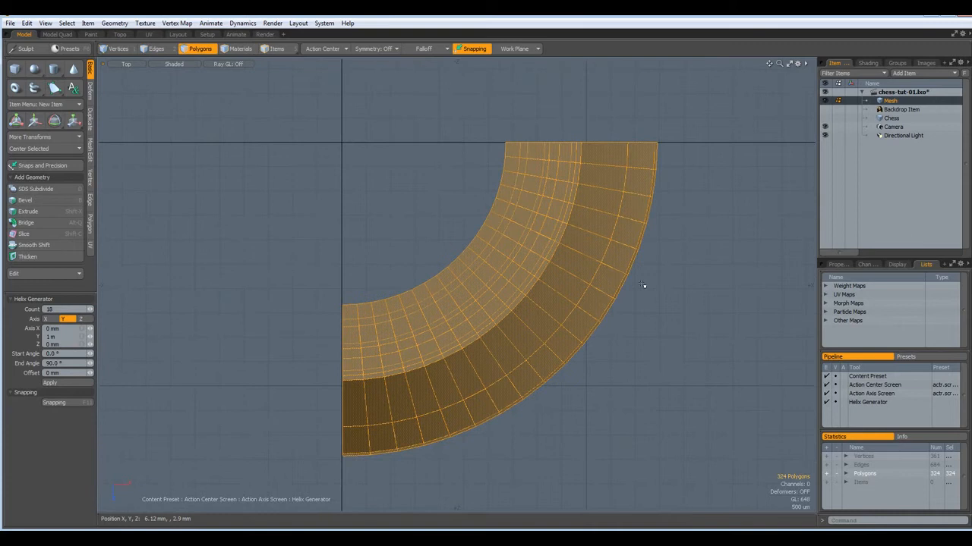
key(2)
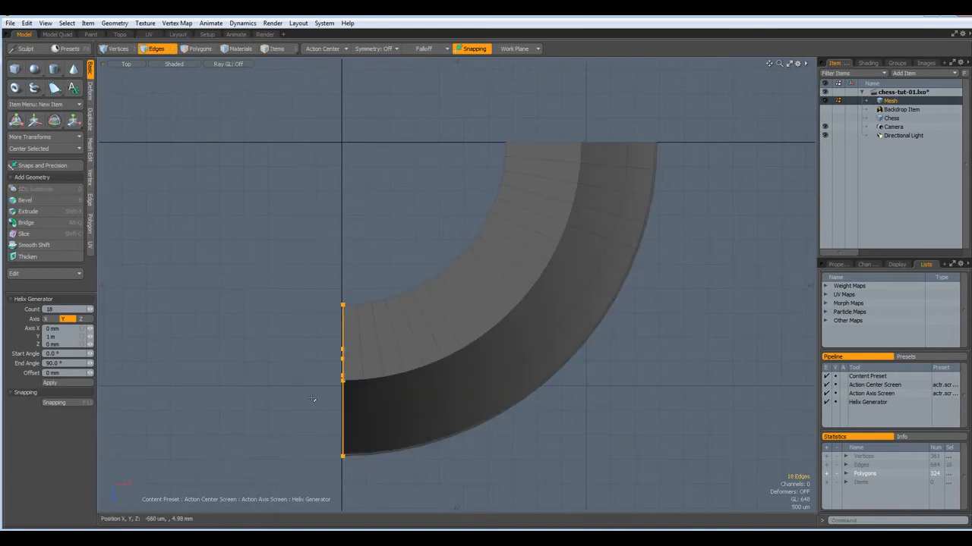
Snap the top row of end edges to Z 0 mm with Vertex Set Position
click(90, 179)
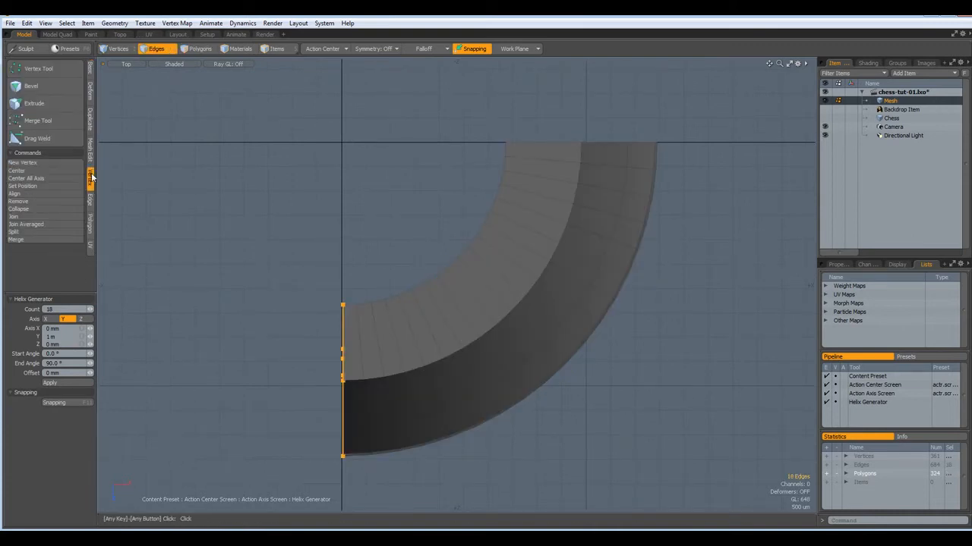
click(35, 186)
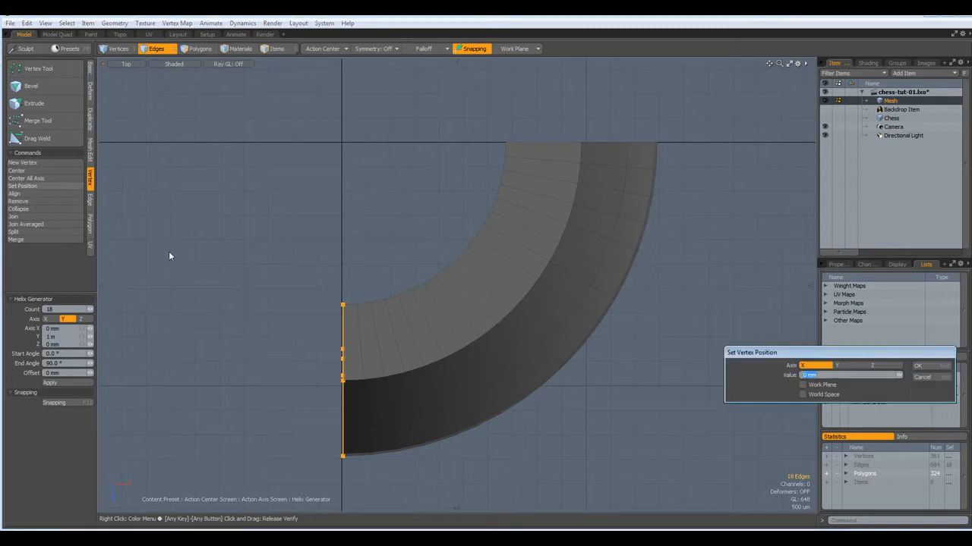
click(918, 366)
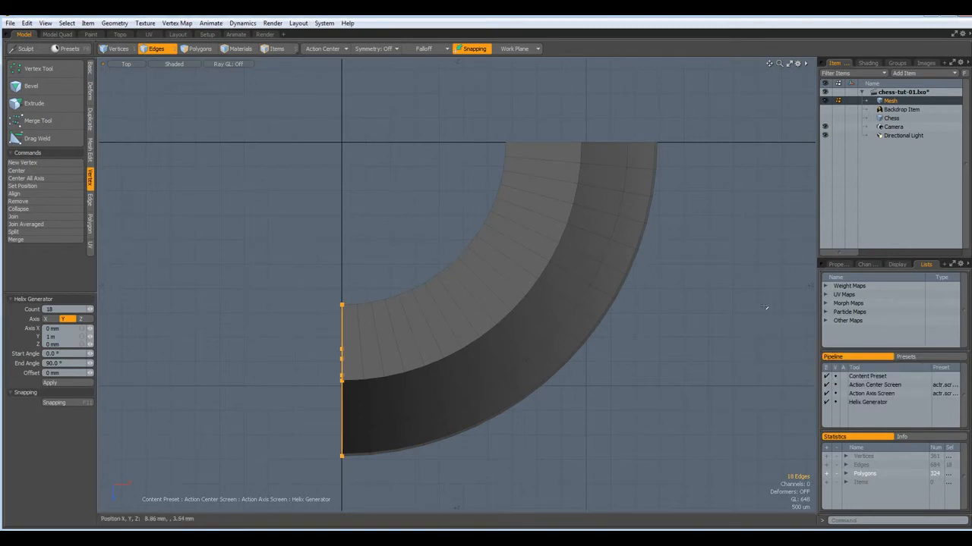
drag(486, 112, 727, 145)
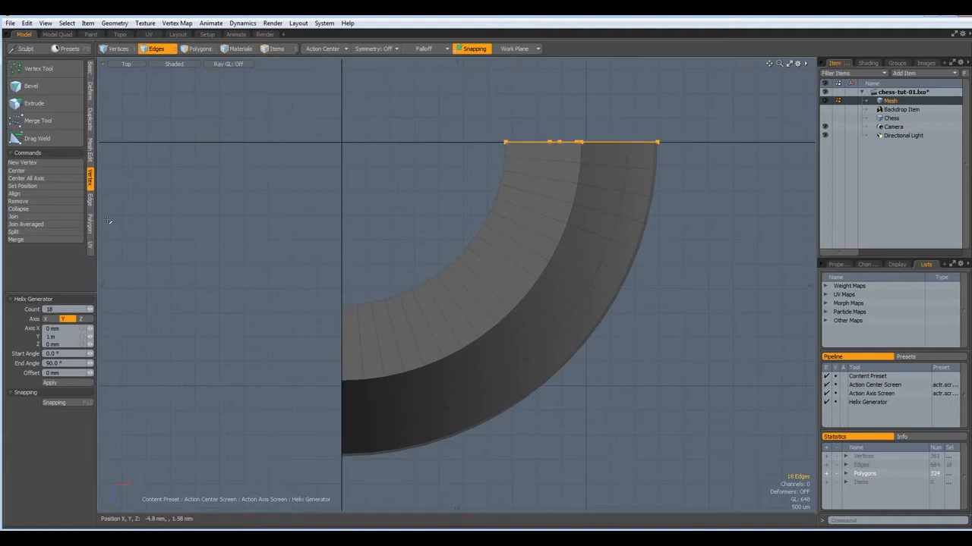
click(34, 186)
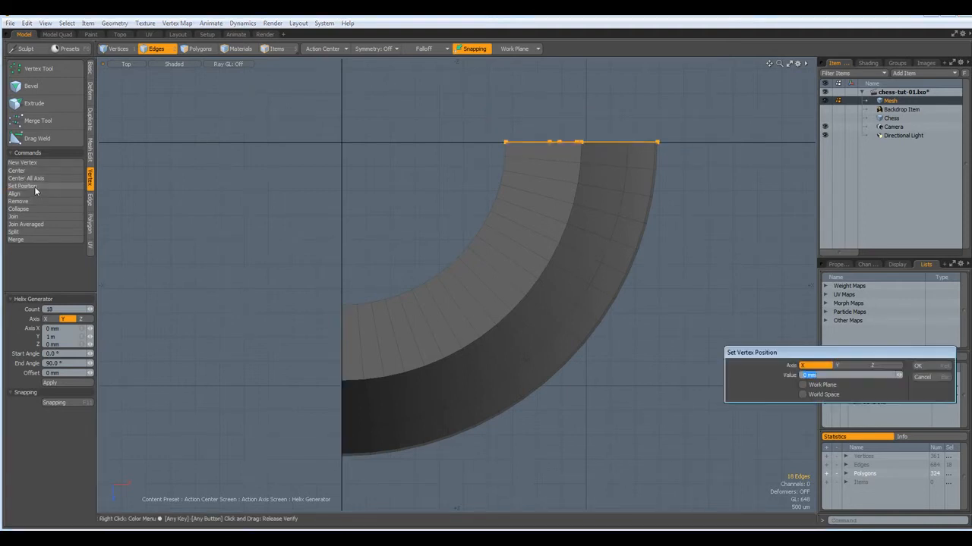
click(884, 365)
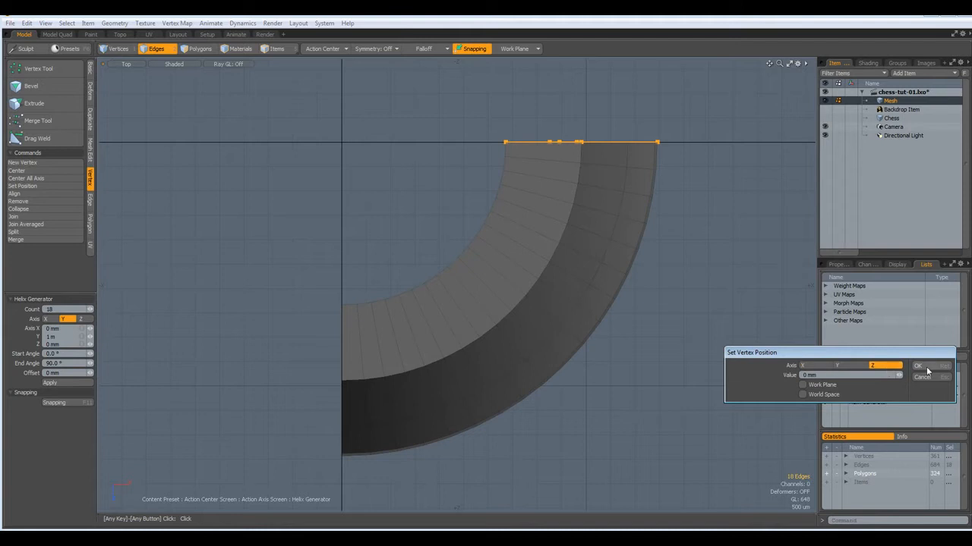
click(924, 368)
Switch to the Perspective view and hide the Grid Workplane
key(3)
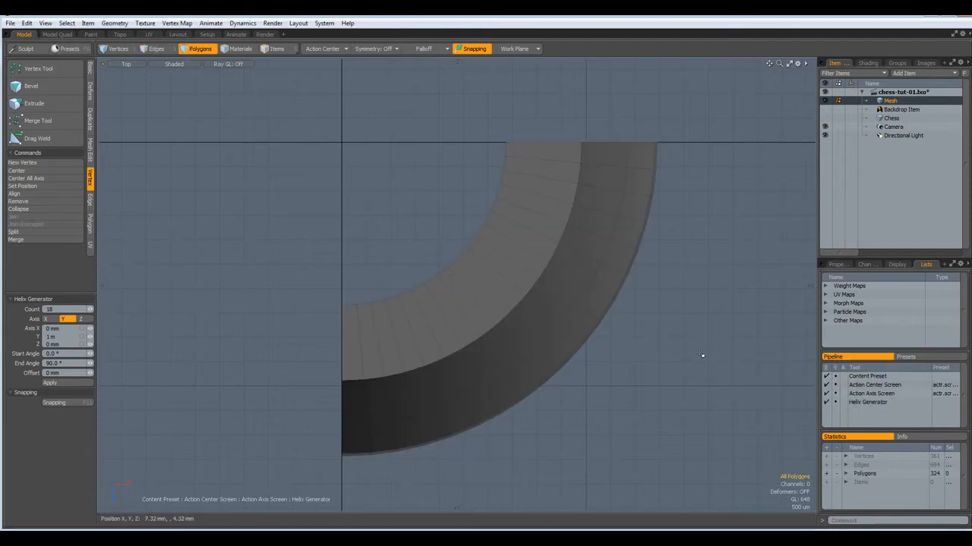
key(ctrl+space)
click(734, 327)
alt+drag(589, 270, 595, 301)
scroll(595, 302, down, 5)
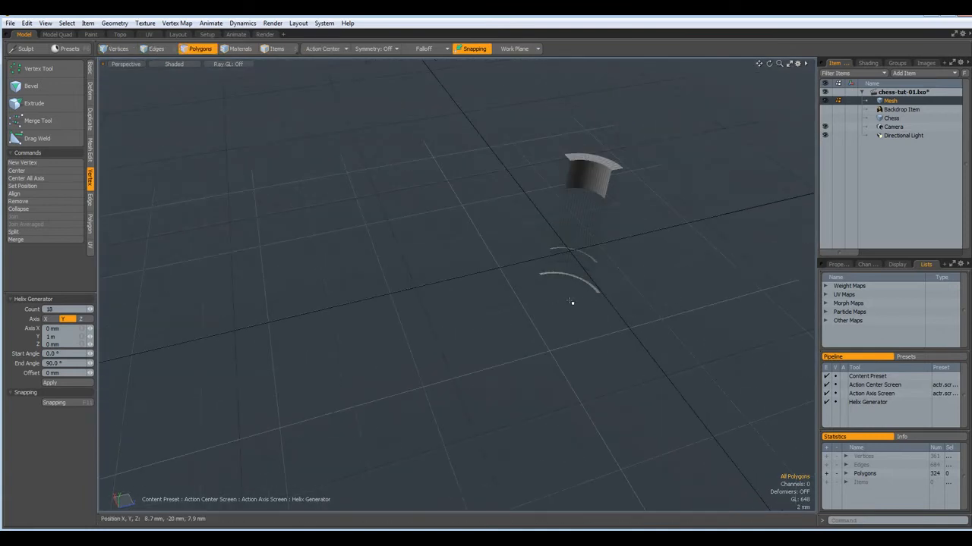
key(shift+space)
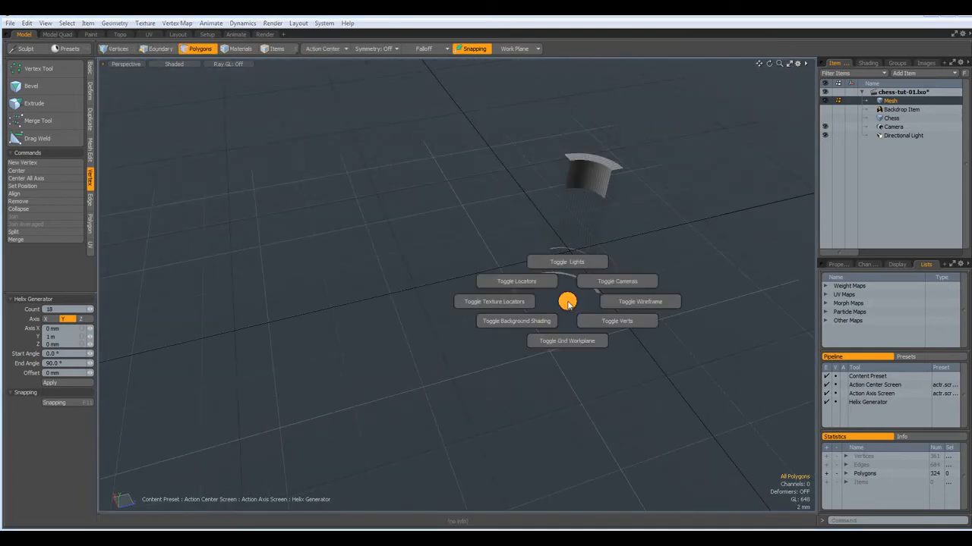
click(568, 341)
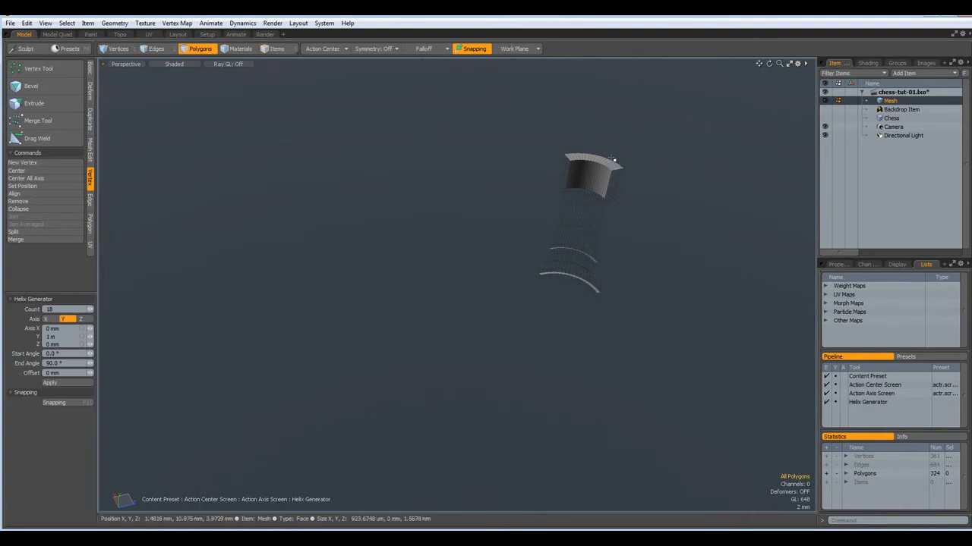
scroll(613, 163, up, 8)
scroll(611, 177, down, 5)
alt+drag(609, 188, 546, 220)
scroll(497, 271, up, 2)
alt+drag(508, 301, 482, 436)
Slice the mesh horizontally across the crown at 9.5 mm in the Front view
key(KP_2)
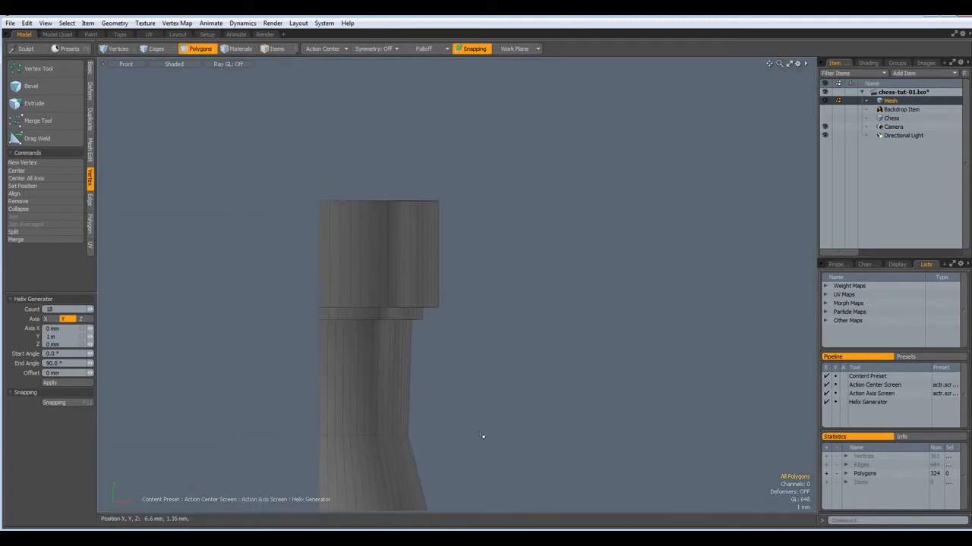
key(shift+c)
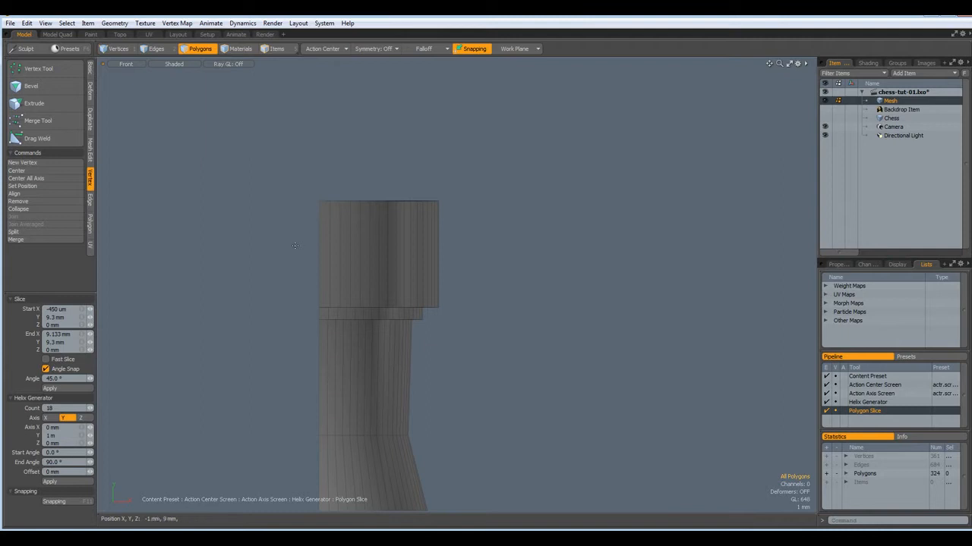
drag(295, 236, 508, 234)
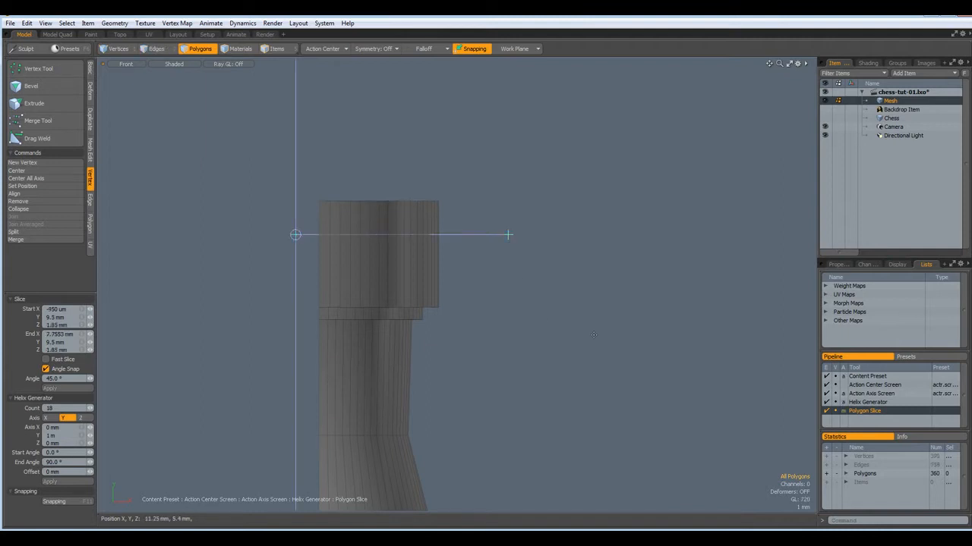
key(space)
key(space)
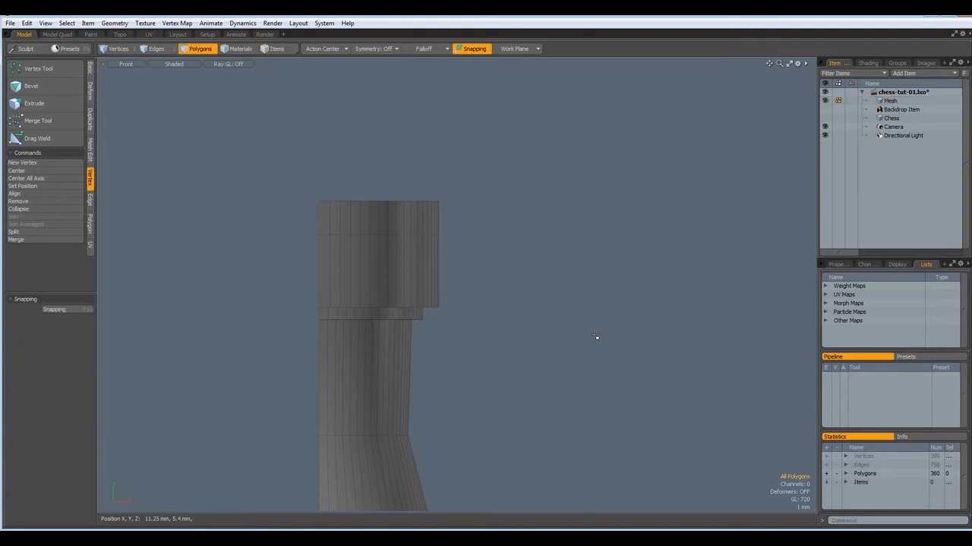
Cut a notch by deleting the selected top polygons of the quarter-ring
key(ctrl+space)
click(613, 294)
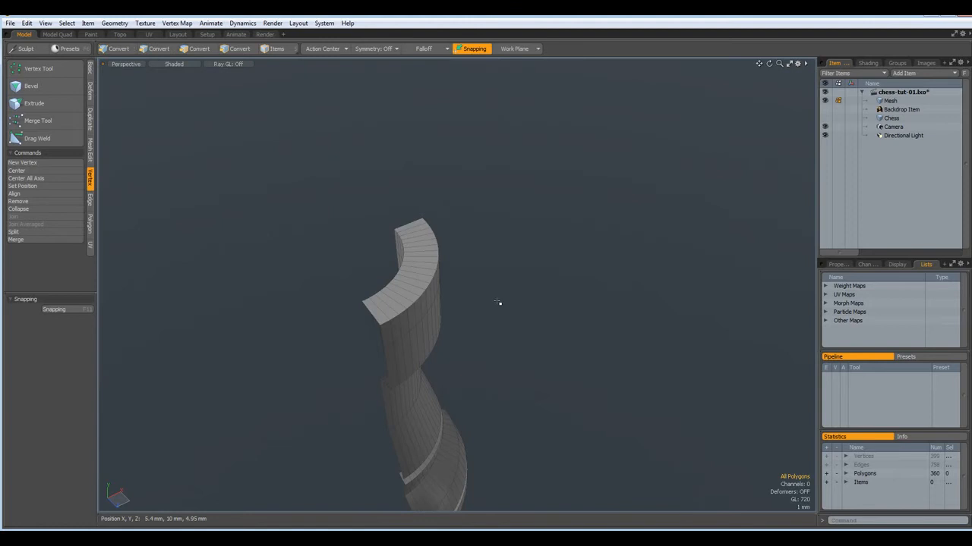
drag(404, 294, 417, 274)
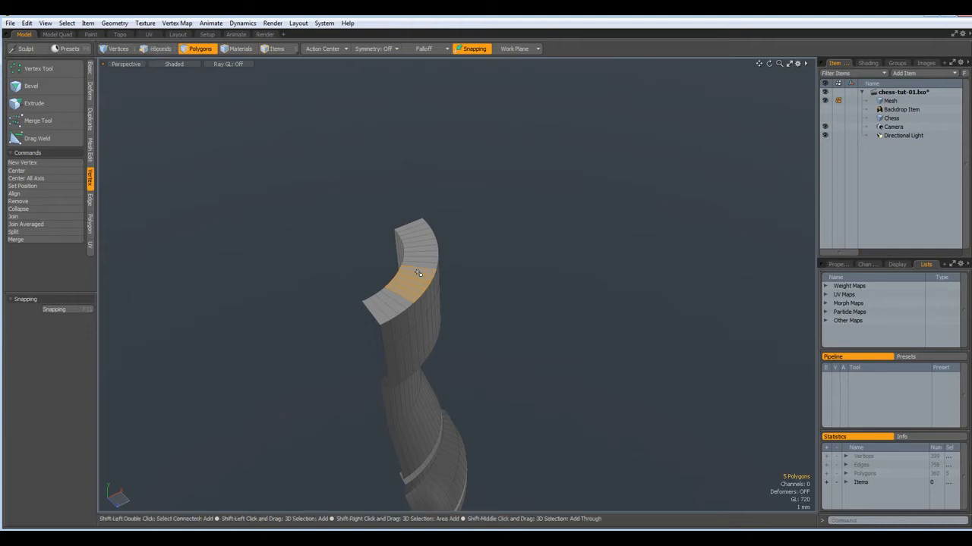
key(Delete)
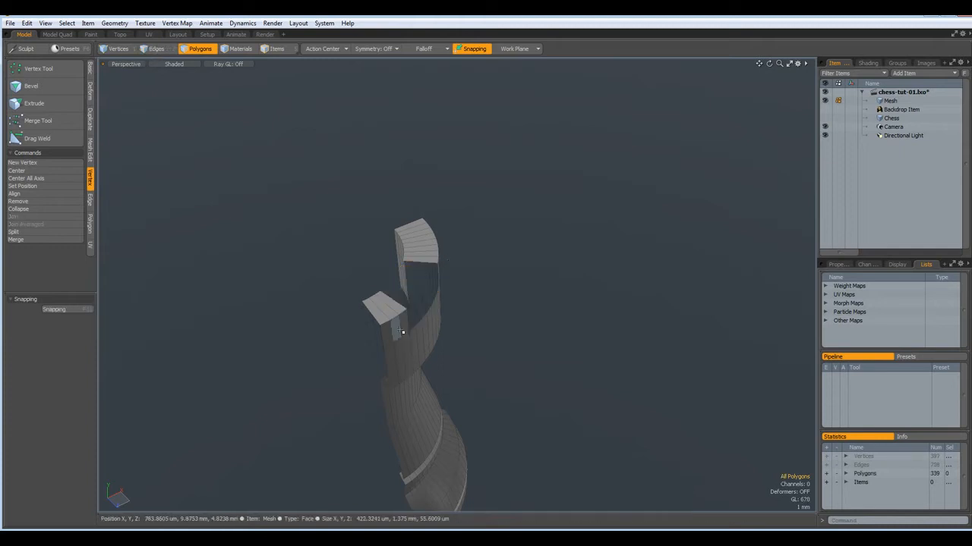
Bridge the hole's border edge loop to close the notch walls
scroll(403, 318, up, 2)
key(2)
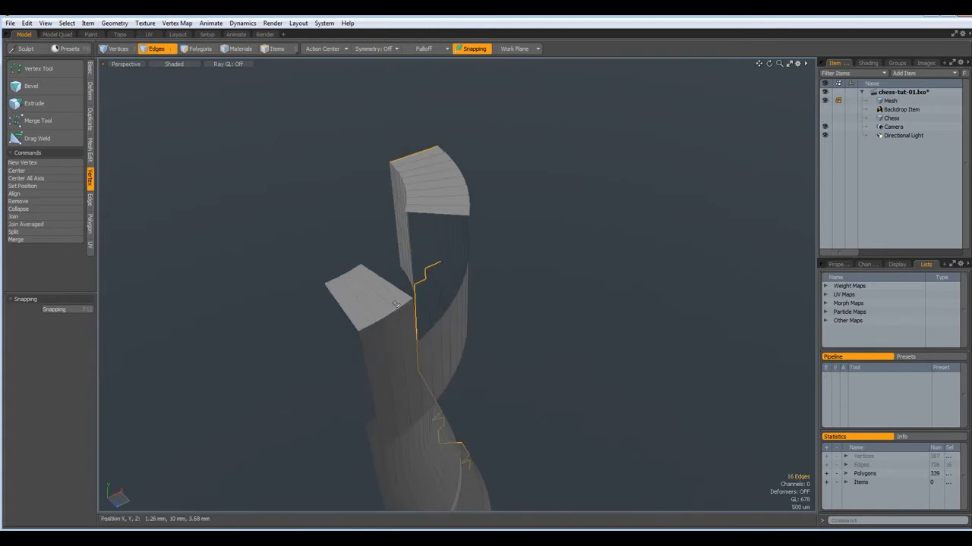
double_click(389, 284)
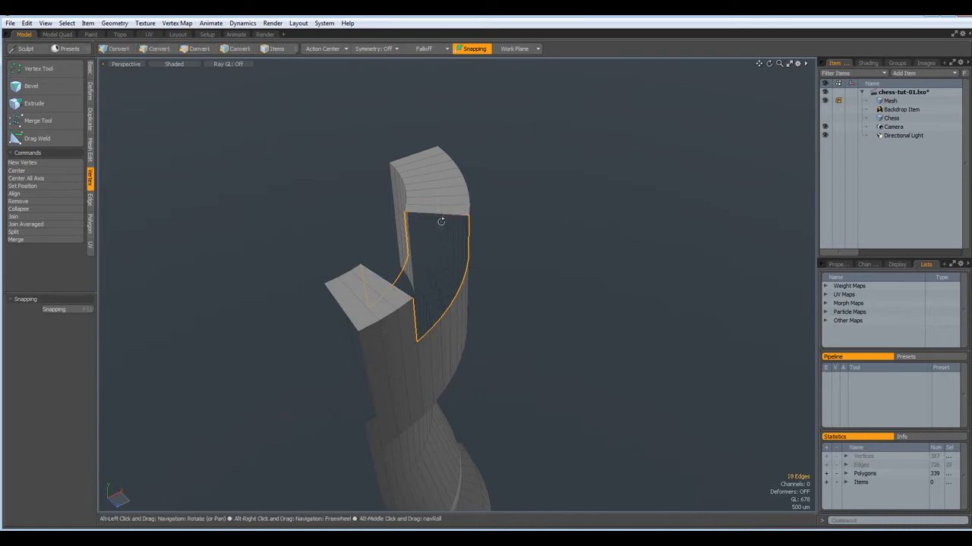
key(alt+b)
click(524, 258)
key(q)
click(564, 310)
Switch to the Top view and frame the notched quarter-ring
alt+drag(564, 311, 582, 370)
scroll(582, 369, down, 2)
scroll(581, 370, up, 2)
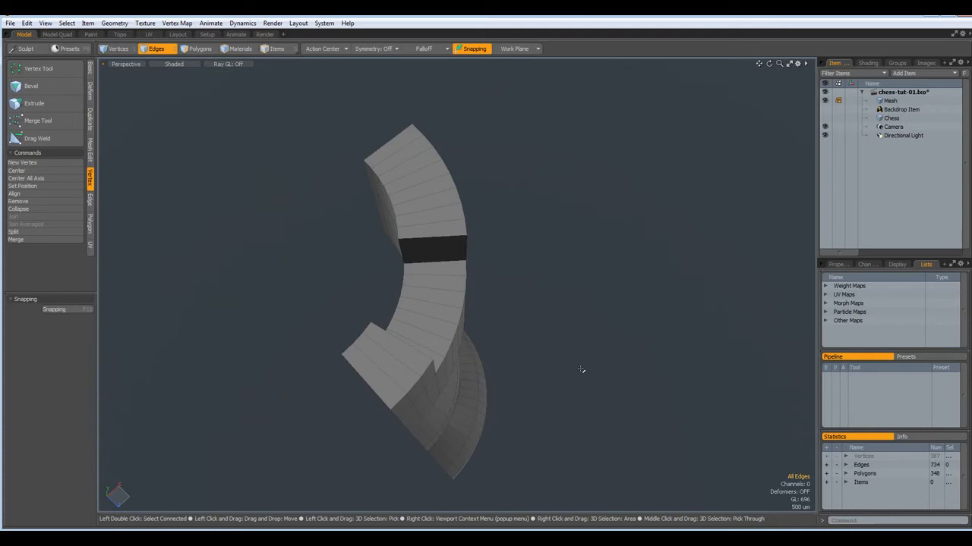
key(KP_1)
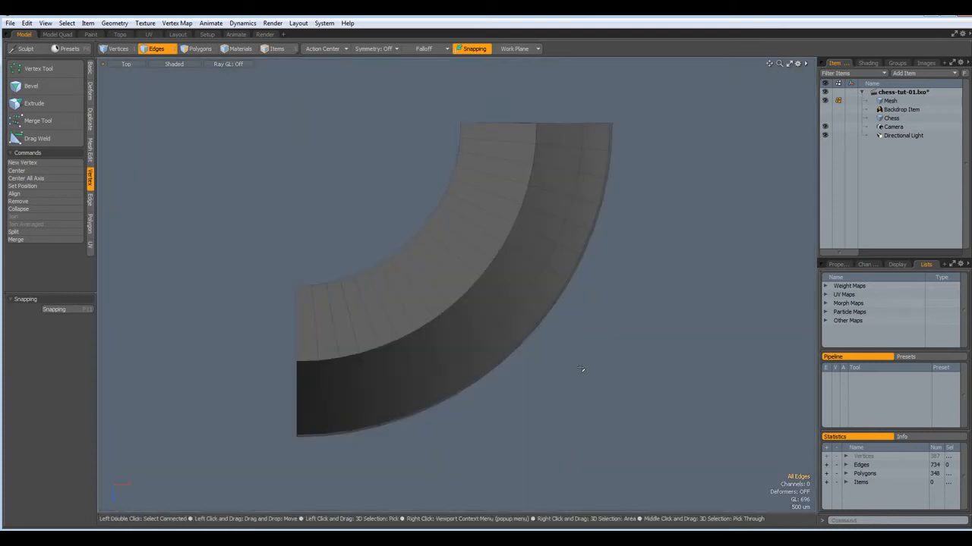
scroll(581, 369, down, 3)
alt+shift+drag(564, 371, 507, 381)
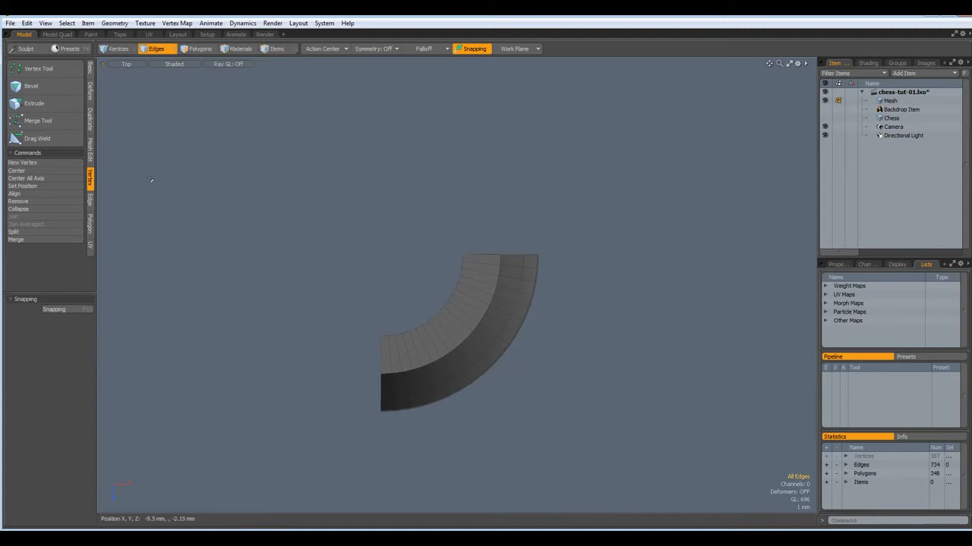
click(89, 129)
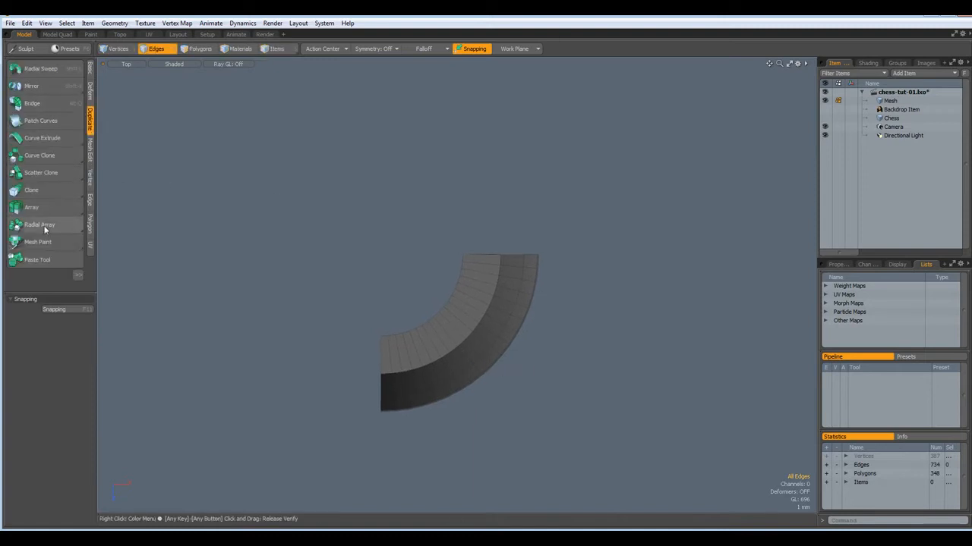
Radially array the quarter 4 times around the origin, replacing the source and merging vertices
click(37, 226)
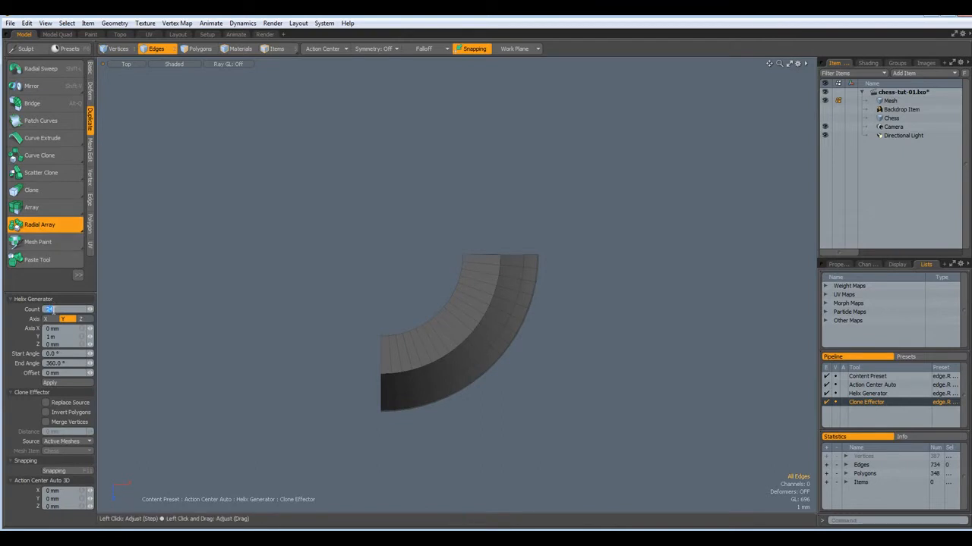
click(45, 403)
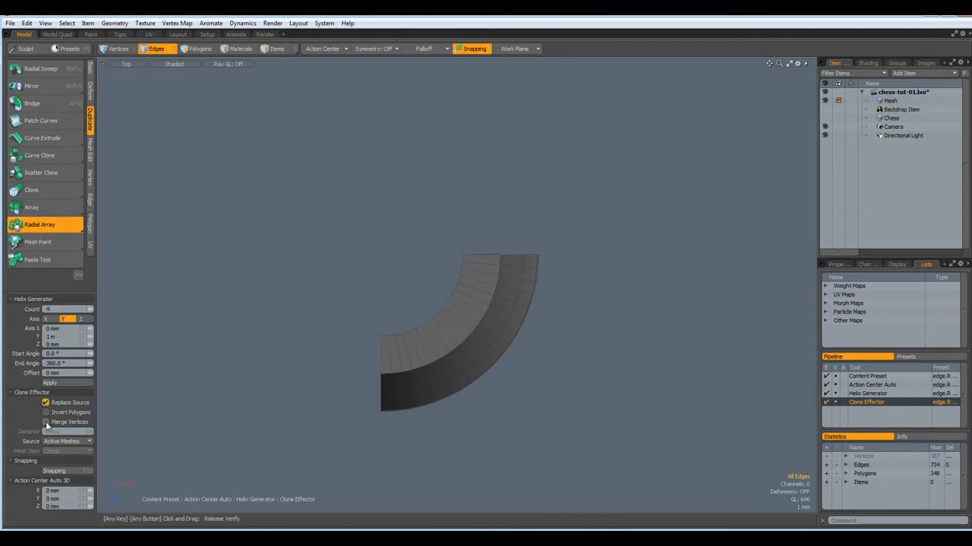
click(333, 49)
click(325, 94)
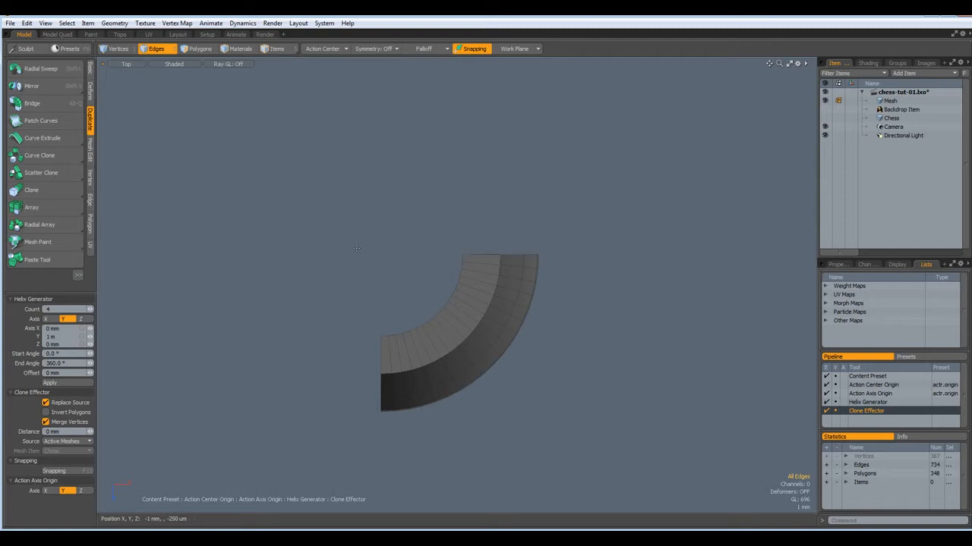
click(390, 271)
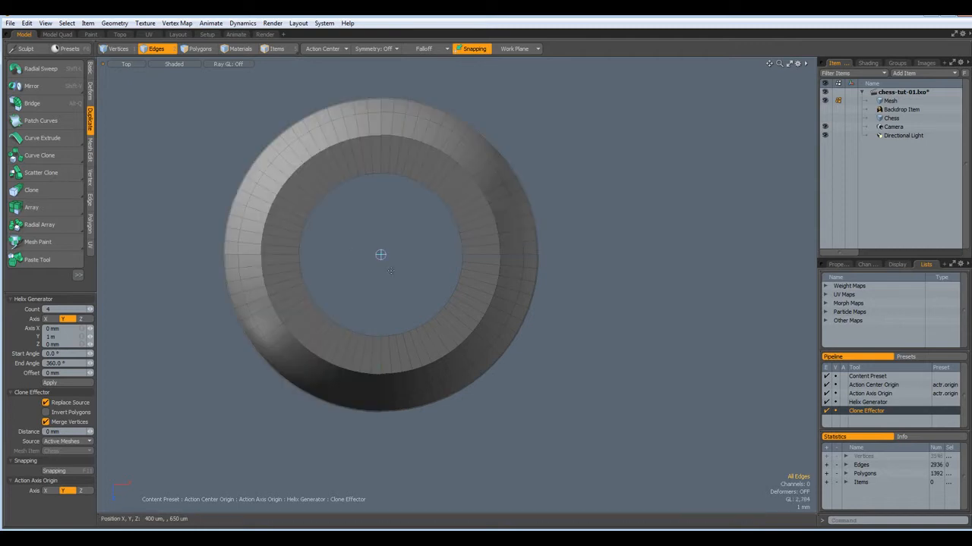
key(ctrl+space)
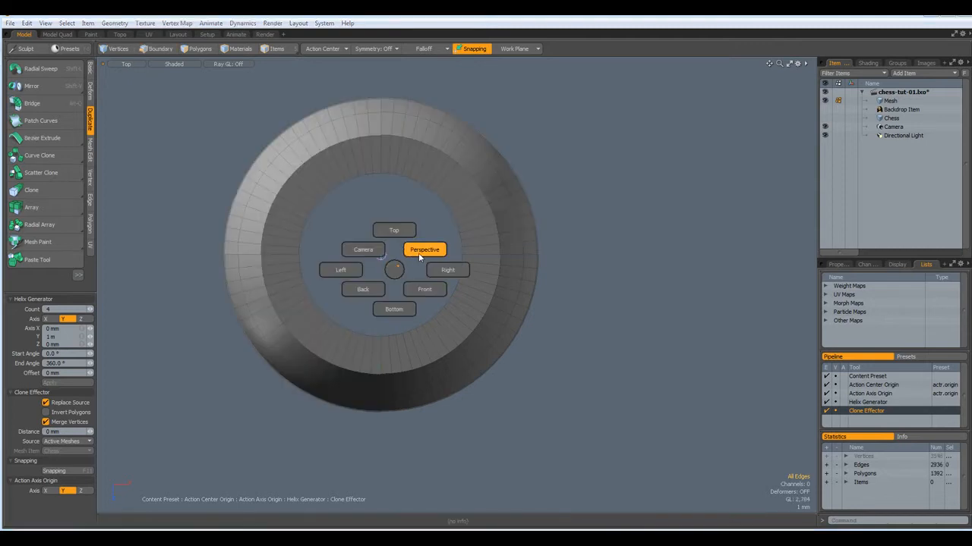
Finish the array and inspect the full rook with subdivision toggled on and off
click(424, 253)
alt+drag(415, 316, 413, 263)
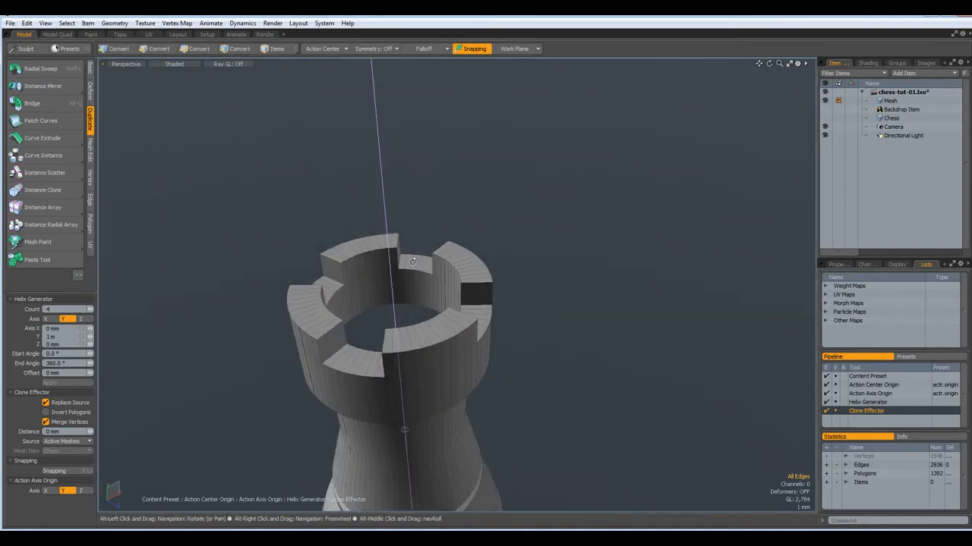
key(space)
alt+drag(415, 353, 401, 278)
key(Tab)
alt+drag(405, 362, 590, 457)
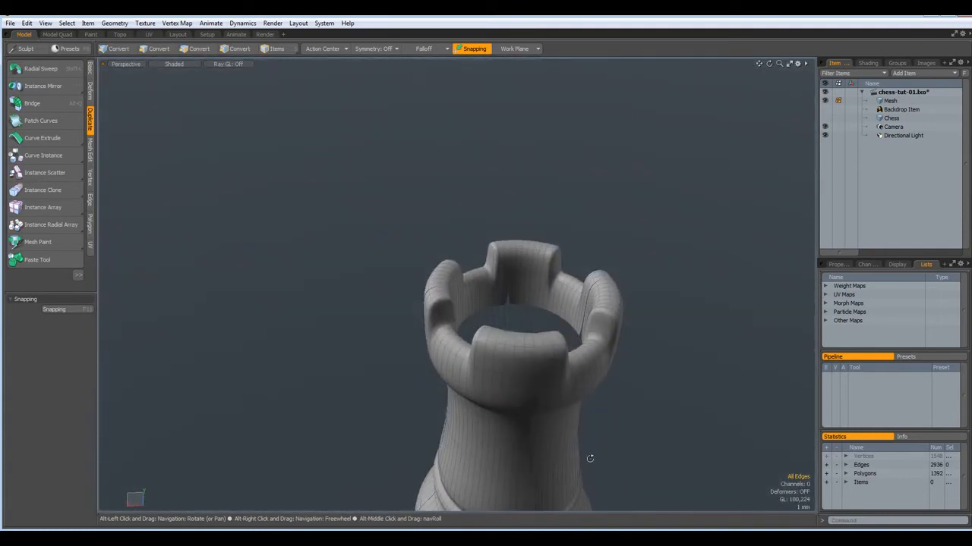
scroll(537, 430, up, 5)
alt+drag(538, 430, 566, 350)
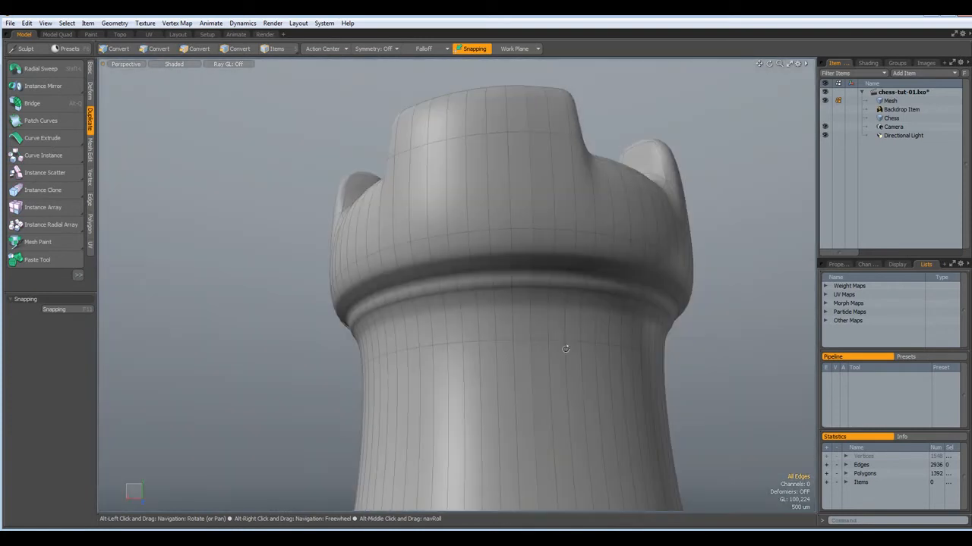
key(Tab)
scroll(570, 344, down, 3)
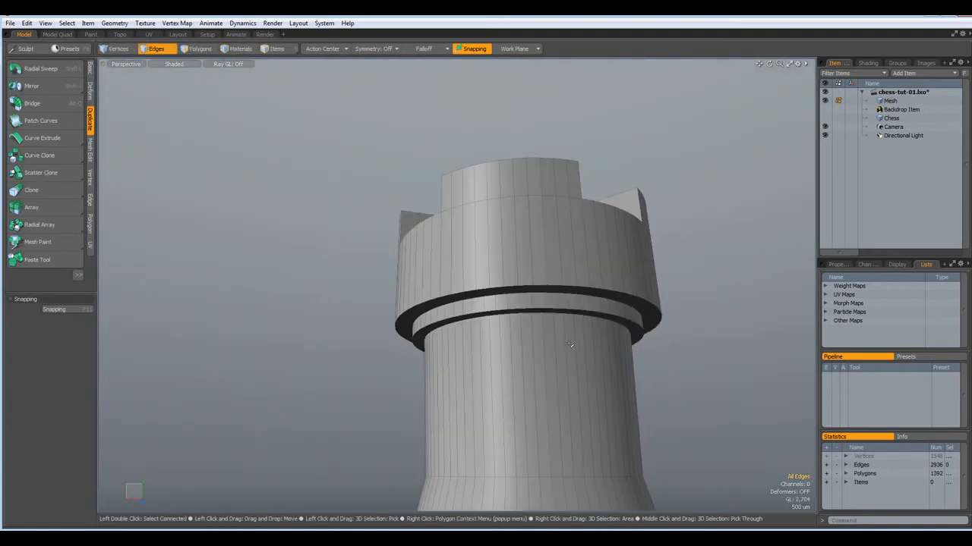
Run Mesh Cleanup, confirm 'No elements to clean', and bring up the Vertex commands
key(shift+Tab)
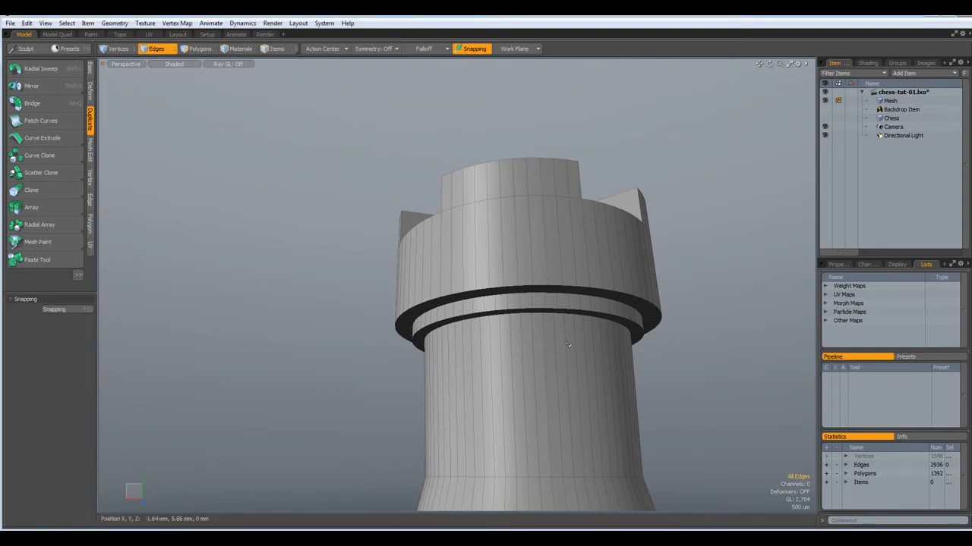
key(shift+Tab)
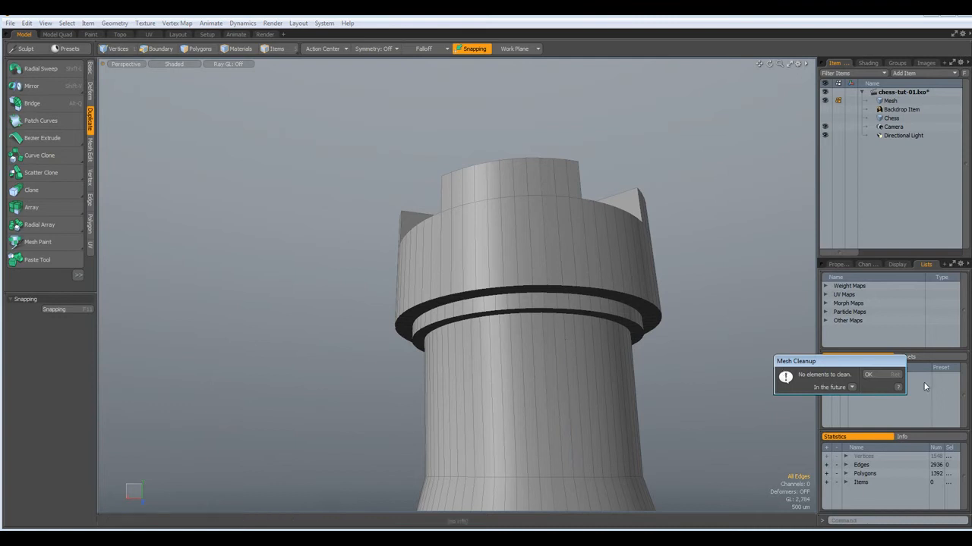
click(879, 376)
key(Tab)
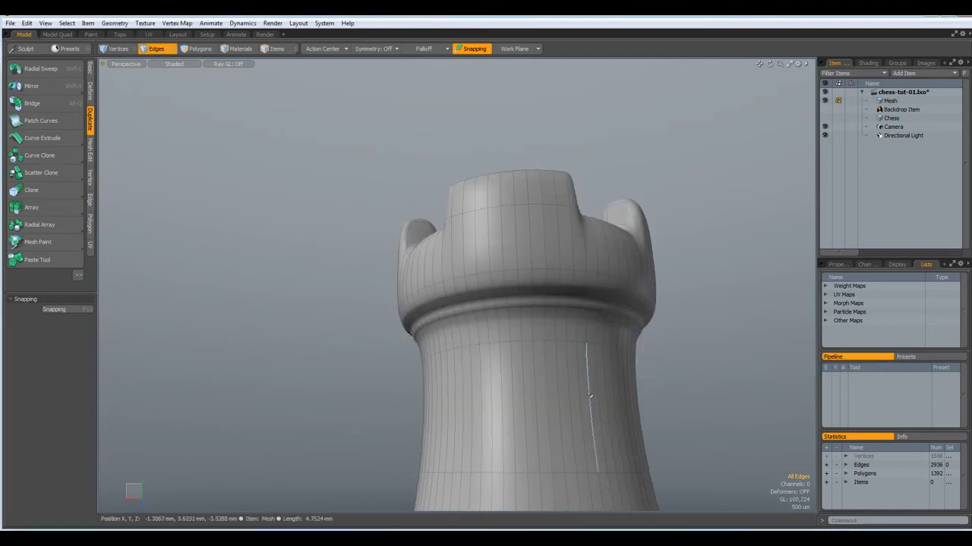
scroll(591, 403, down, 8)
alt+drag(593, 448, 611, 477)
scroll(600, 474, up, 10)
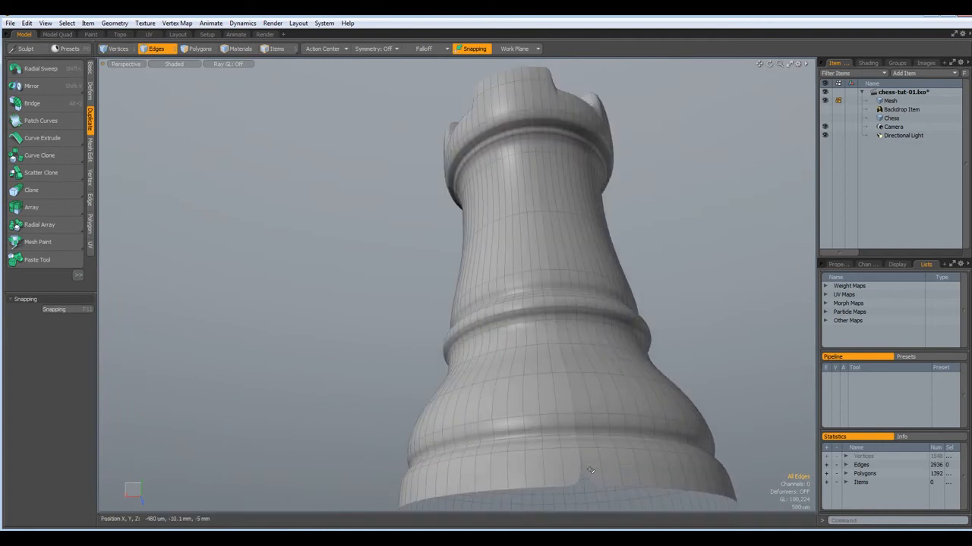
key(Tab)
alt+drag(589, 471, 317, 311)
scroll(581, 352, down, 5)
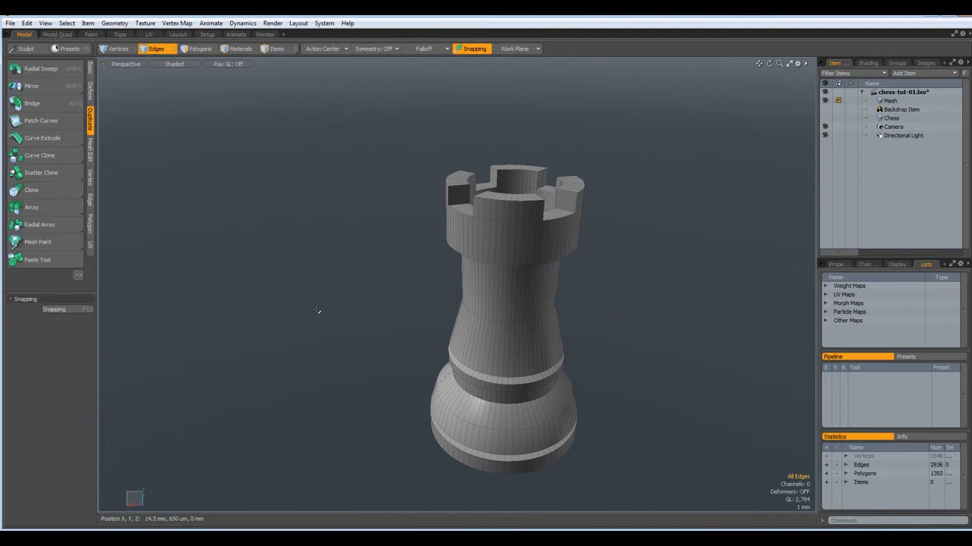
click(90, 180)
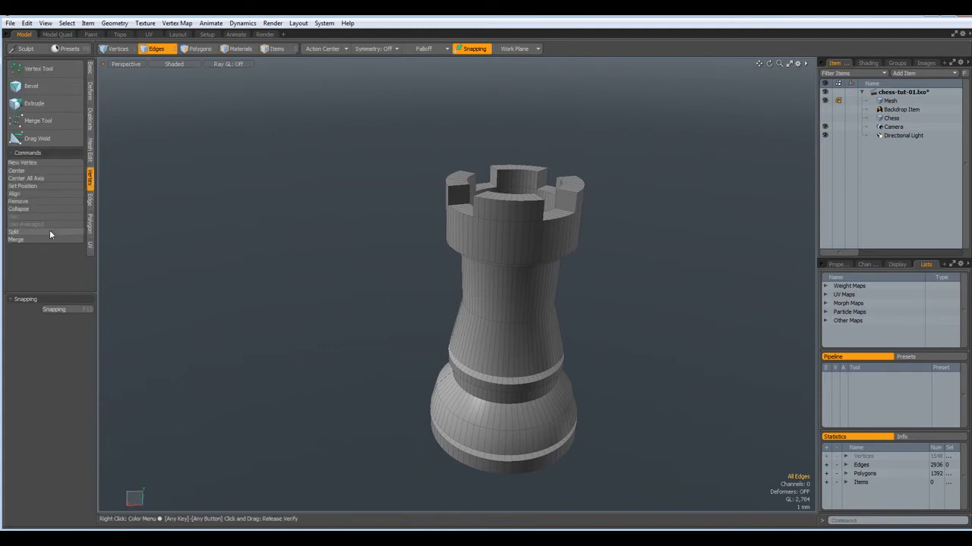
Merge the rook's overlapping vertices within a fixed 1 mm distance and check the subdivided result
click(43, 241)
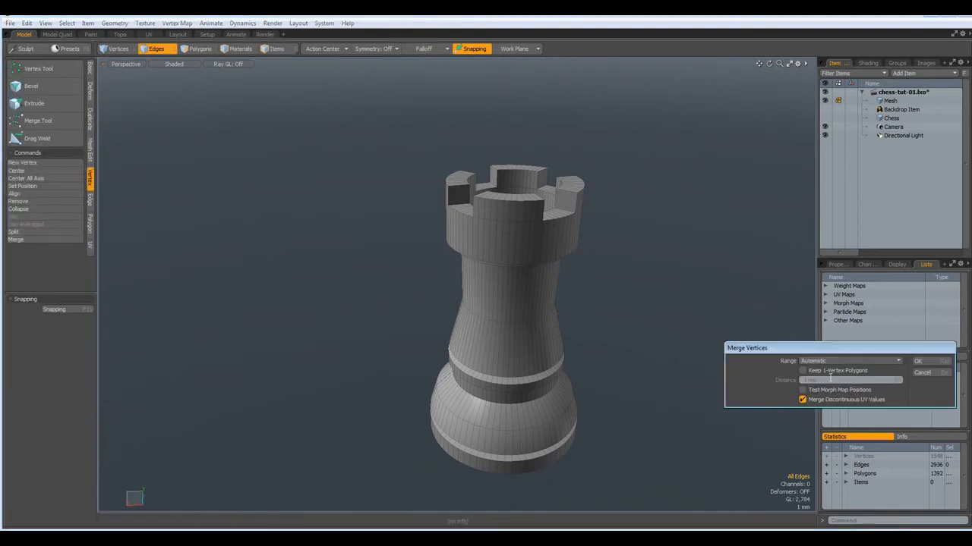
click(898, 363)
click(892, 370)
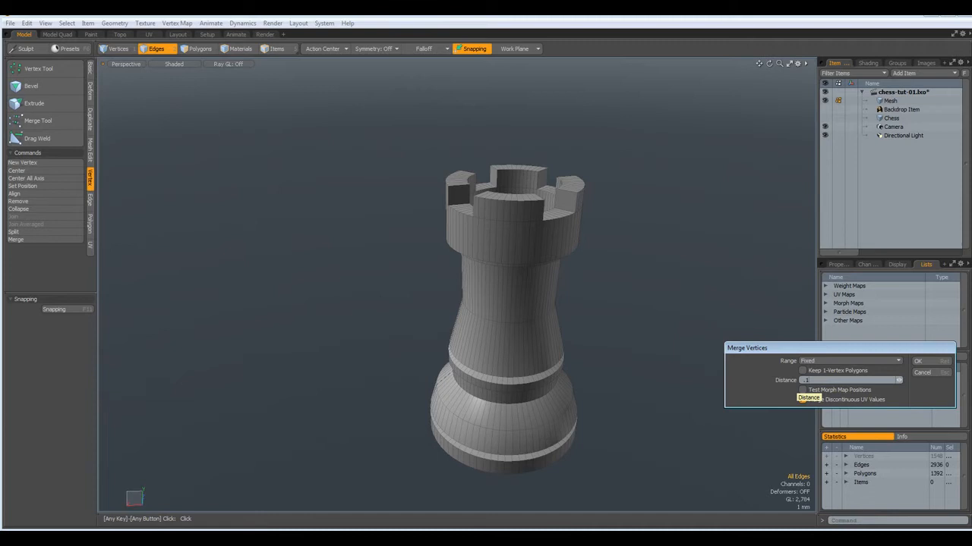
key(Return)
key(Return)
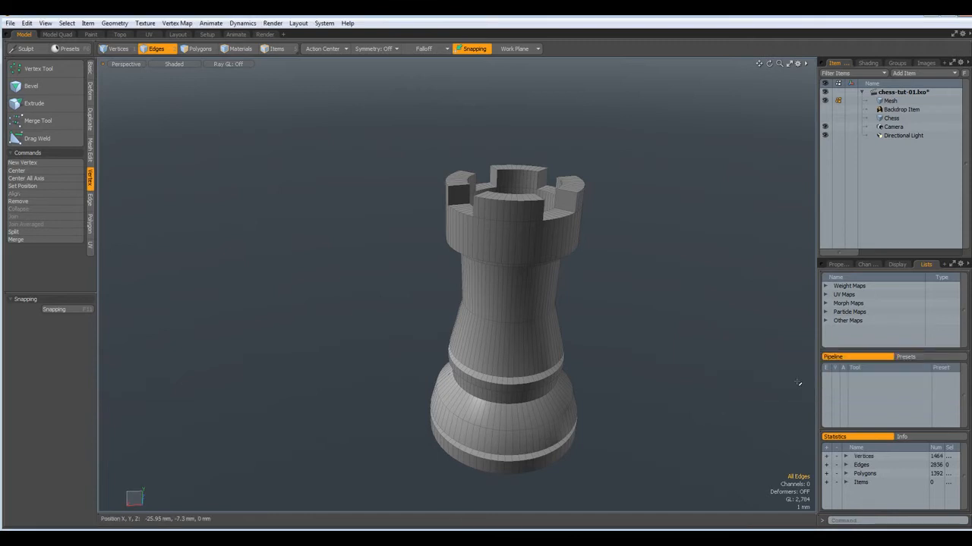
key(Tab)
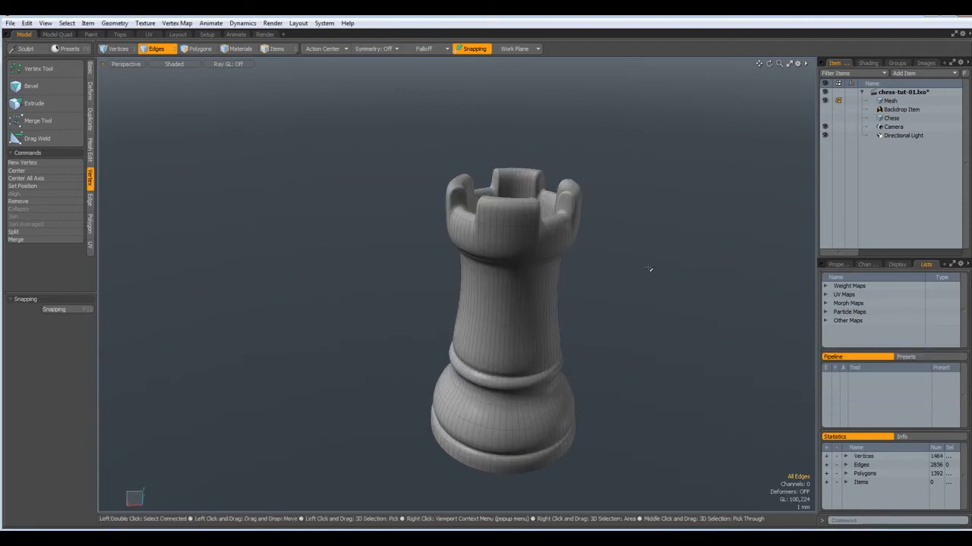
alt+drag(585, 347, 631, 362)
key(Tab)
scroll(499, 194, up, 5)
alt+drag(494, 177, 488, 319)
Cap the hole inside the rook's crown and bevel the cap inward with a 530 um inset
scroll(378, 235, up, 3)
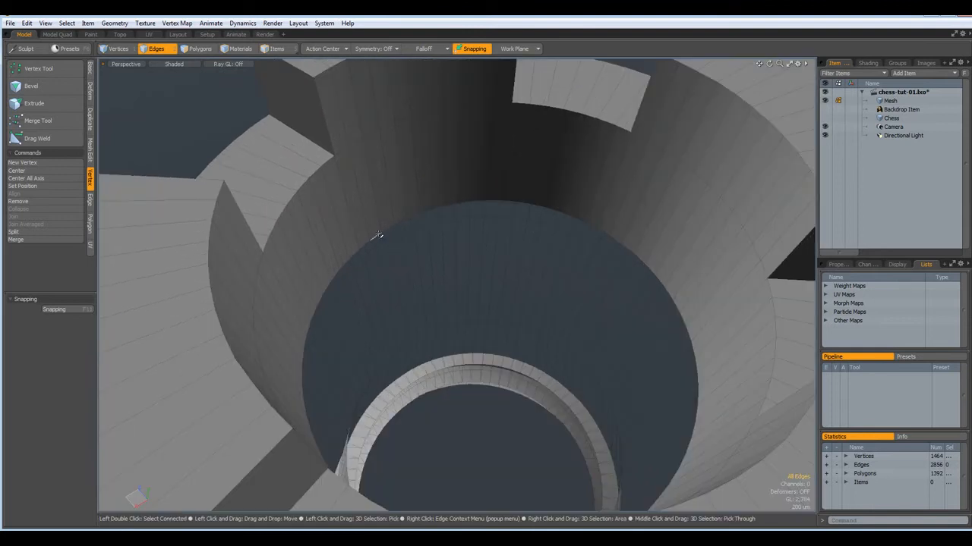
double_click(379, 237)
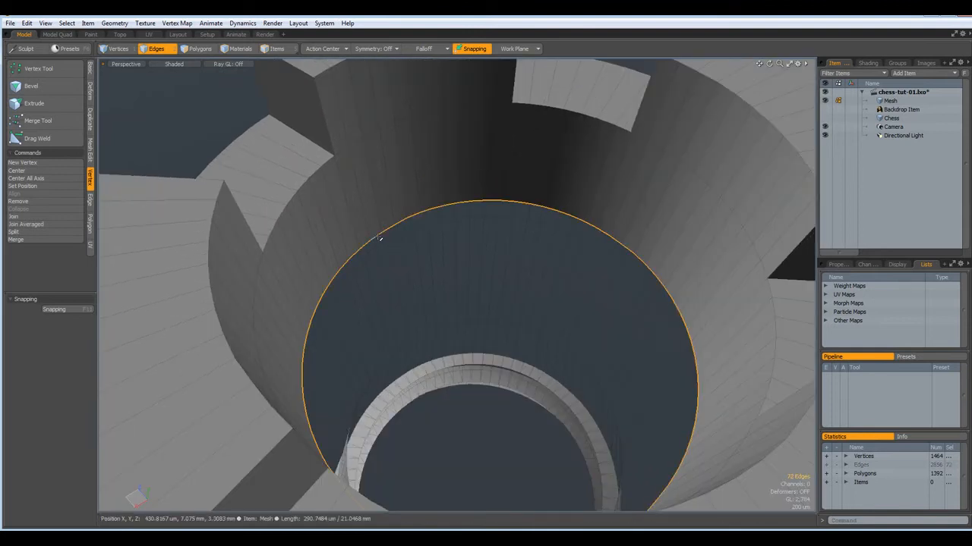
key(p)
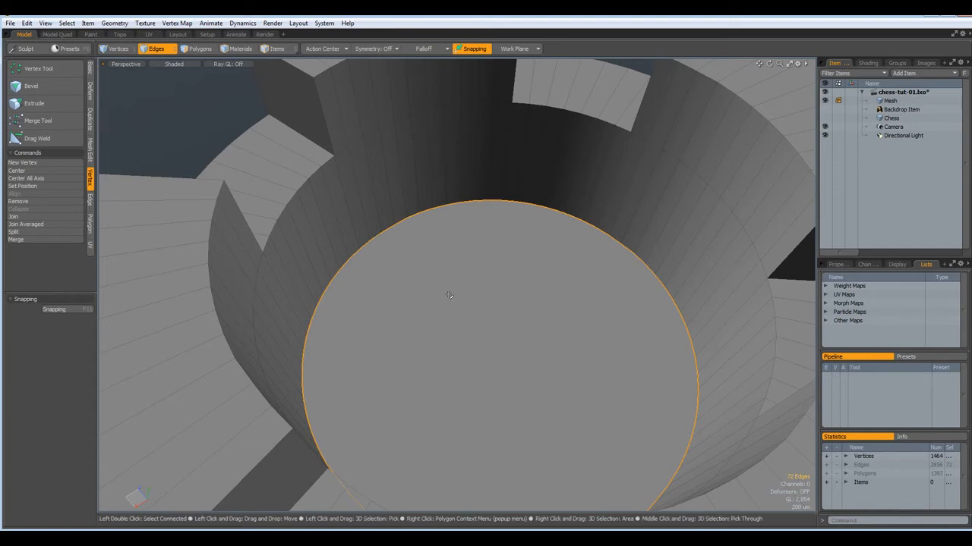
key(3)
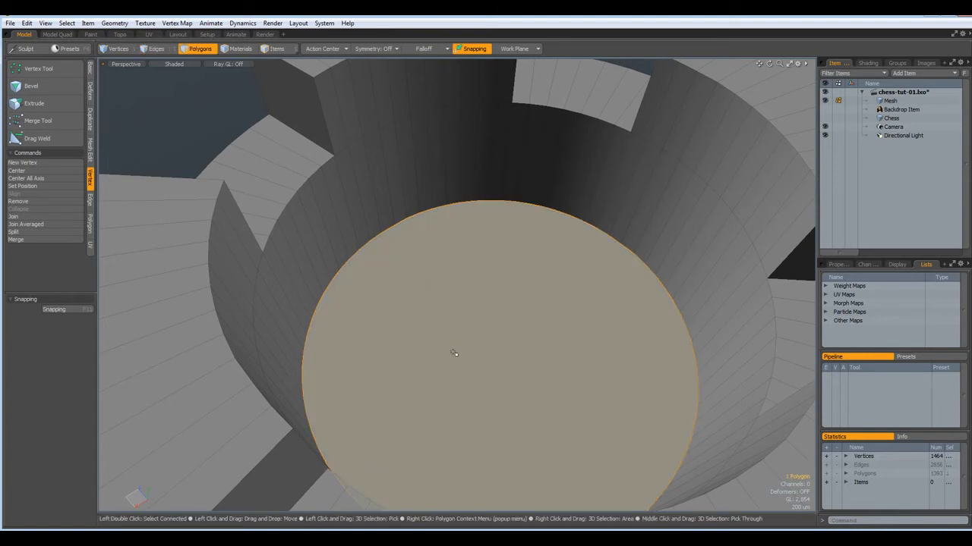
key(b)
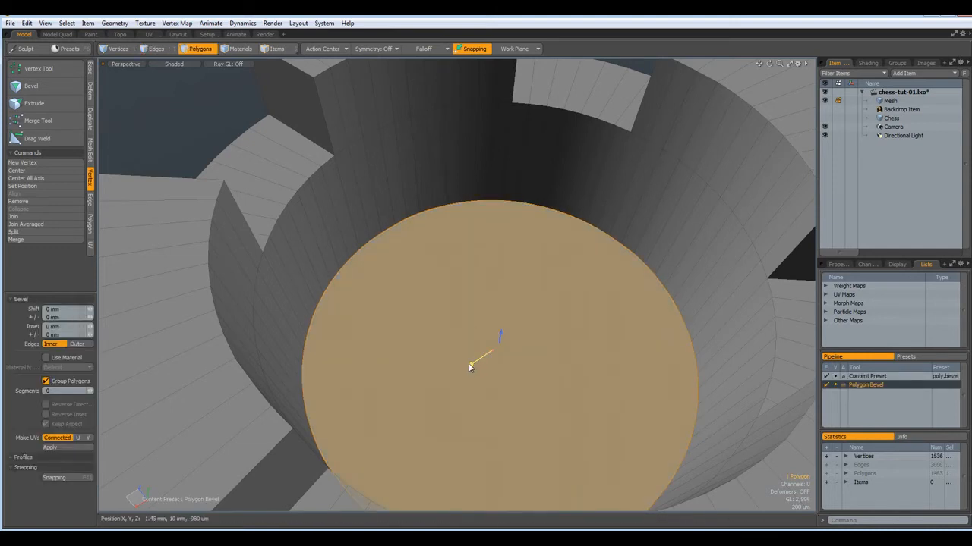
drag(470, 368, 544, 304)
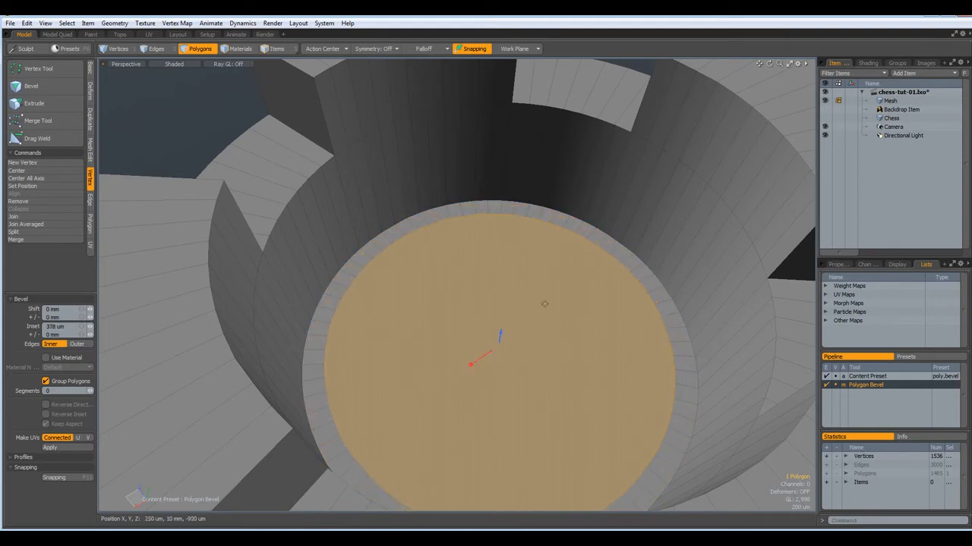
drag(471, 364, 584, 285)
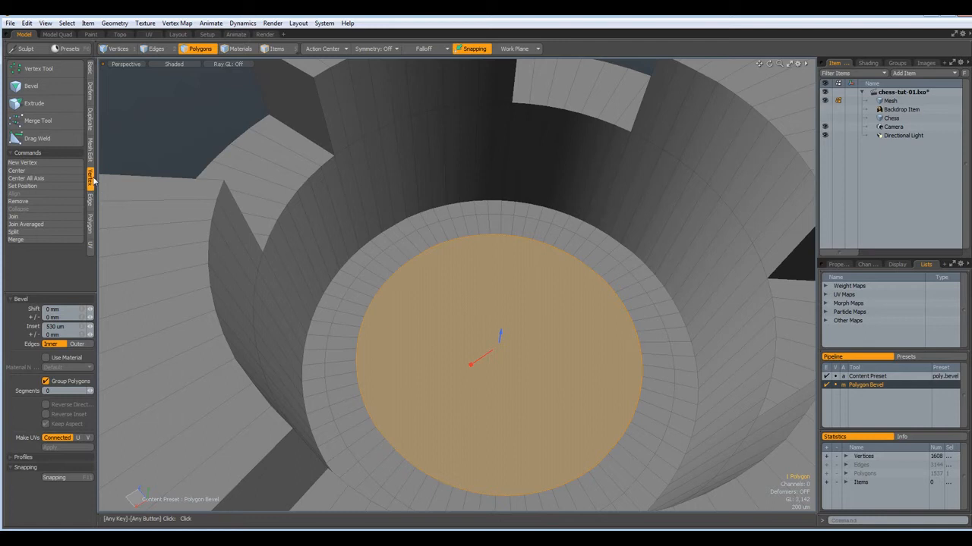
Join Averaged the cap's inner vertices into a single centre point
click(28, 224)
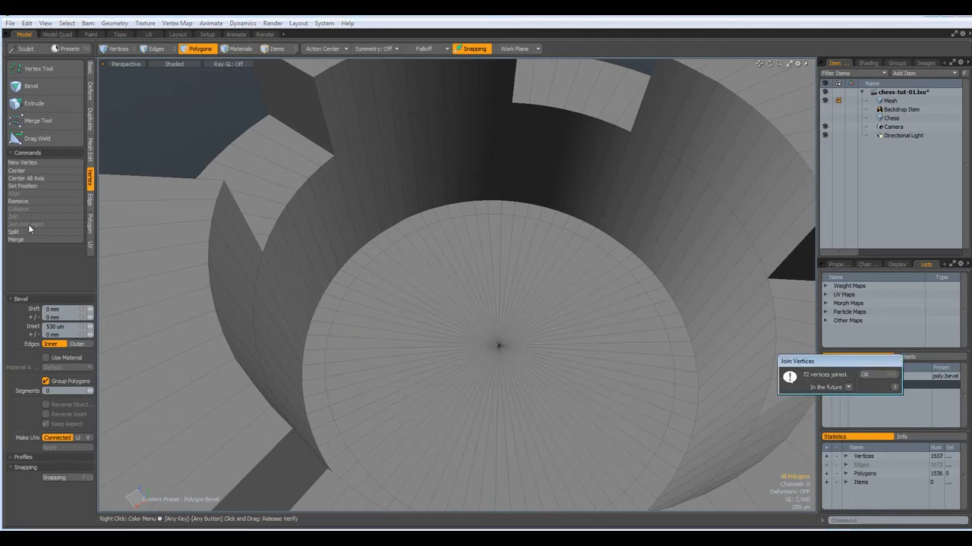
key(Return)
scroll(411, 240, down, 3)
scroll(411, 240, down, 2)
alt+drag(386, 390, 395, 332)
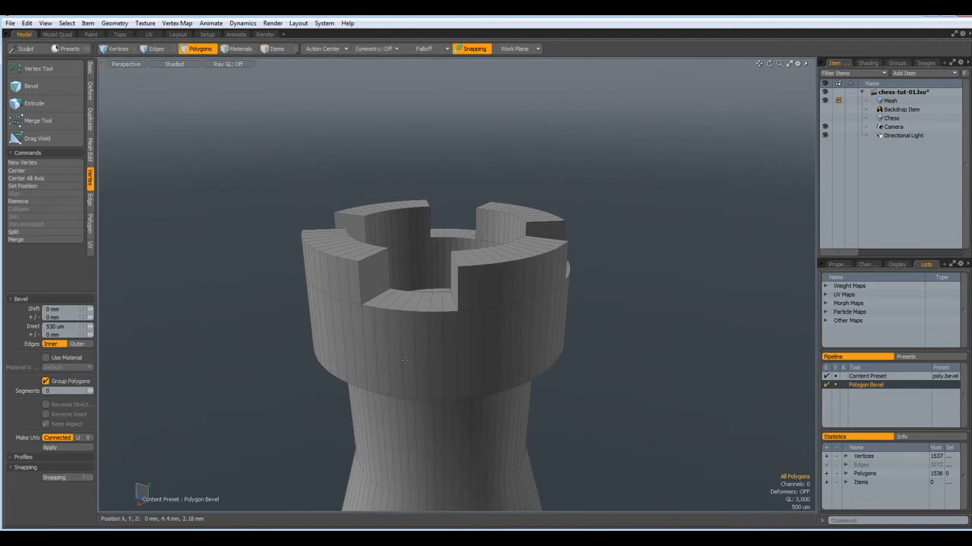
Loop Slice support edges around the rook's top and the crown's inner wall
key(2)
double_click(401, 357)
key(Escape)
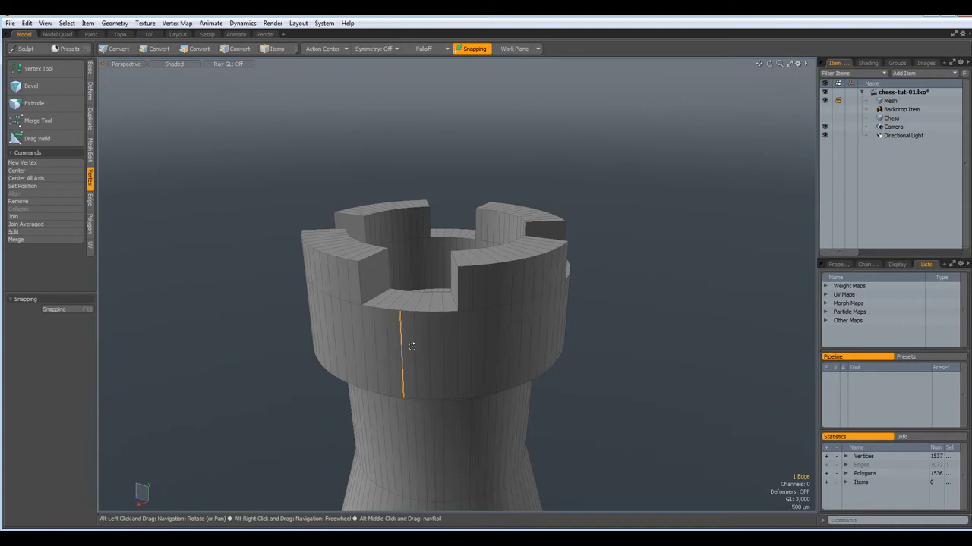
key(alt+c)
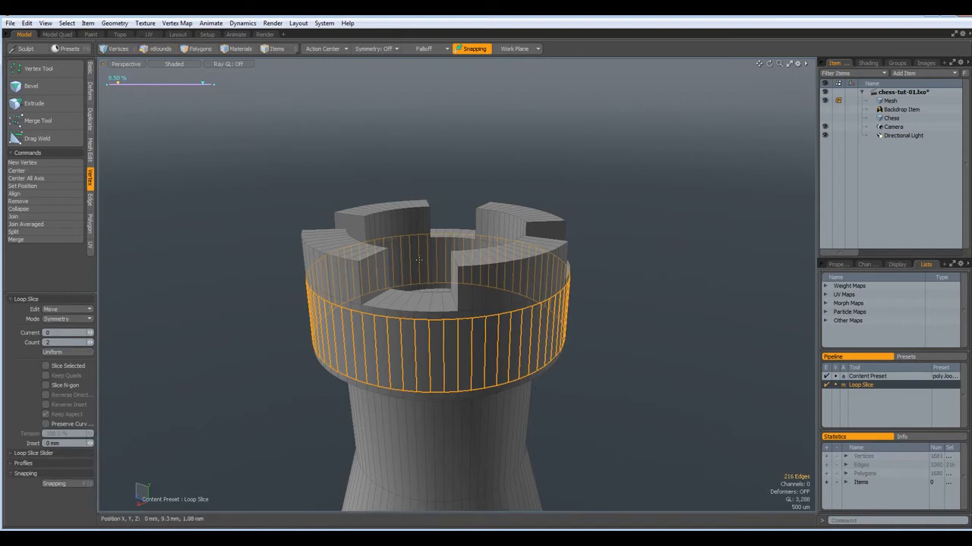
key(space)
click(418, 259)
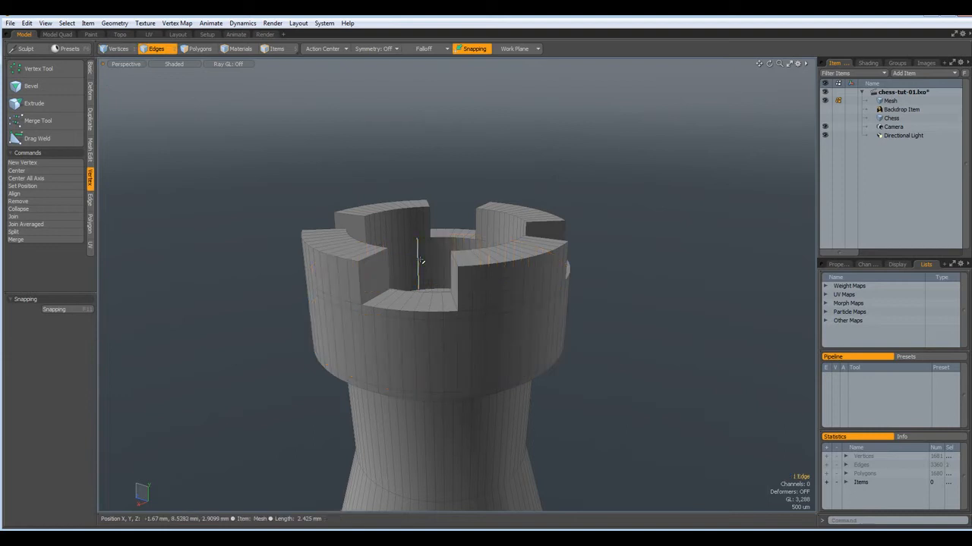
key(alt+c)
key(space)
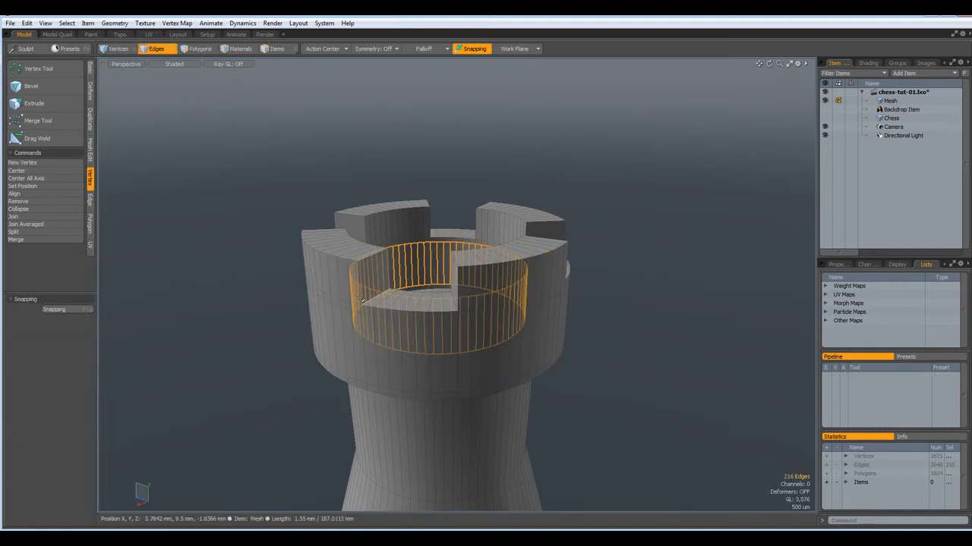
Add support edge loops through the left, inner and right merlon edges
click(329, 275)
shift+click(394, 227)
shift+click(499, 230)
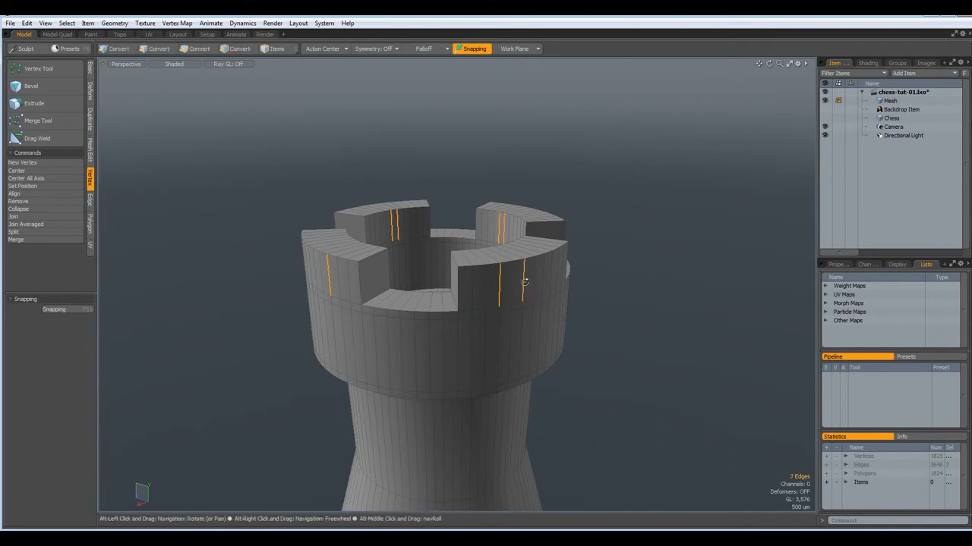
key(alt+c)
key(space)
Slice additional edge rings into the crown, then clear the selection
alt+drag(595, 286, 645, 380)
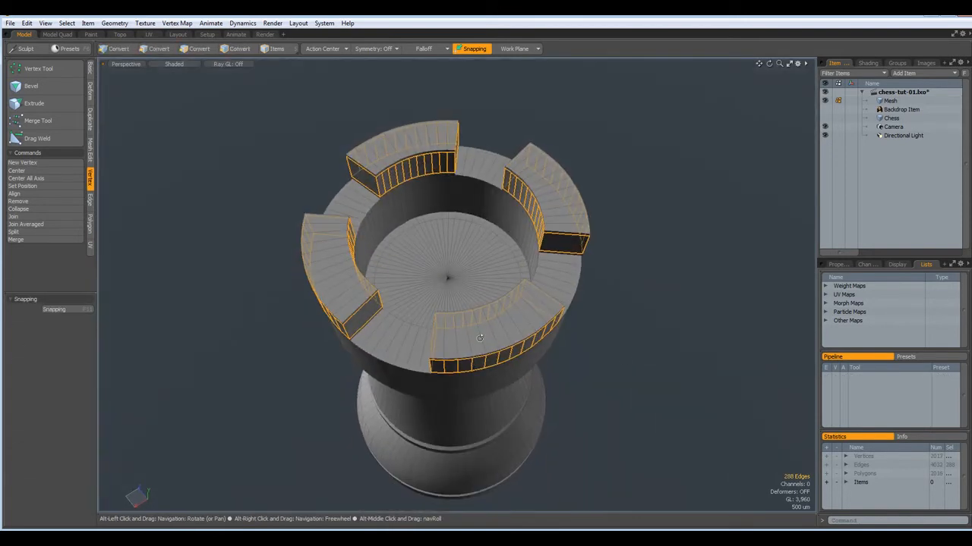
click(395, 338)
key(alt+c)
click(228, 327)
key(space)
click(206, 322)
alt+drag(206, 322, 335, 241)
scroll(417, 292, up, 3)
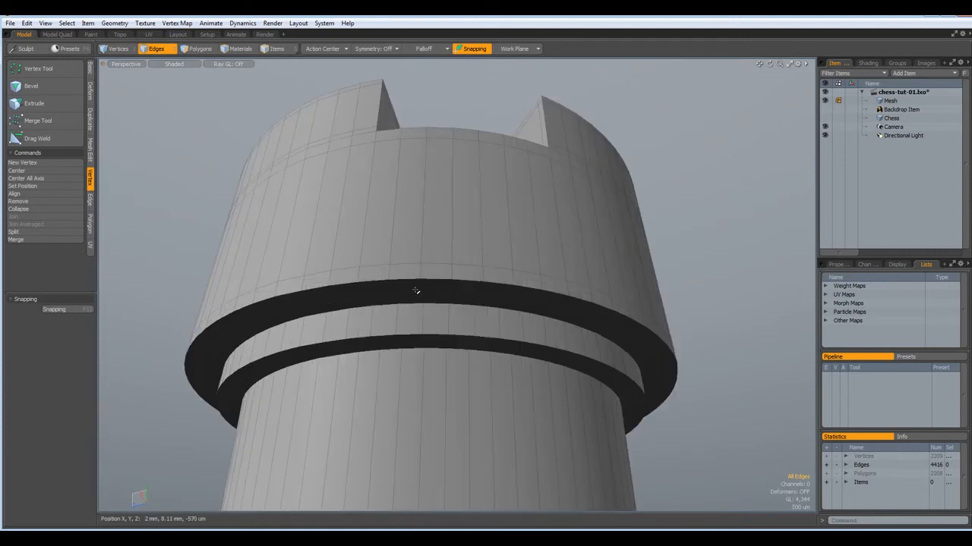
Add a support edge loop around the rook's collar
shift+click(420, 320)
scroll(419, 320, down, 5)
alt+drag(420, 319, 507, 483)
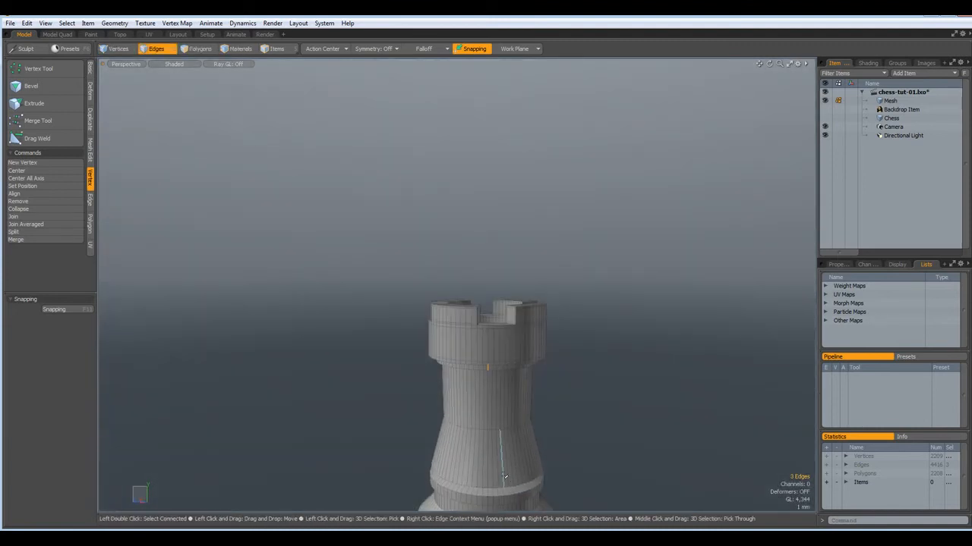
key(alt+c)
click(507, 477)
key(space)
Slice two more edge loops into the collar next to the ring below the body
scroll(616, 492, down, 3)
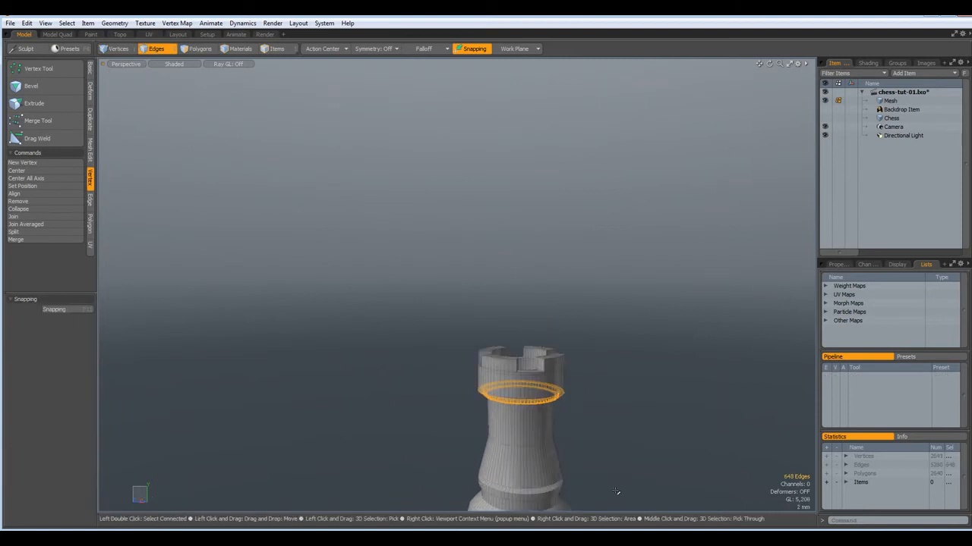
scroll(616, 492, up, 3)
alt+shift+drag(432, 461, 438, 228)
scroll(438, 228, up, 3)
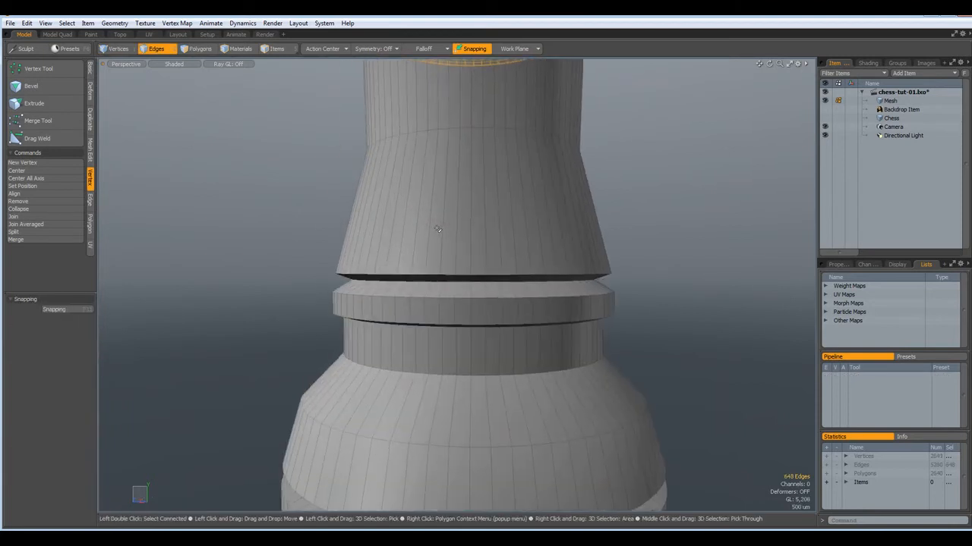
click(435, 288)
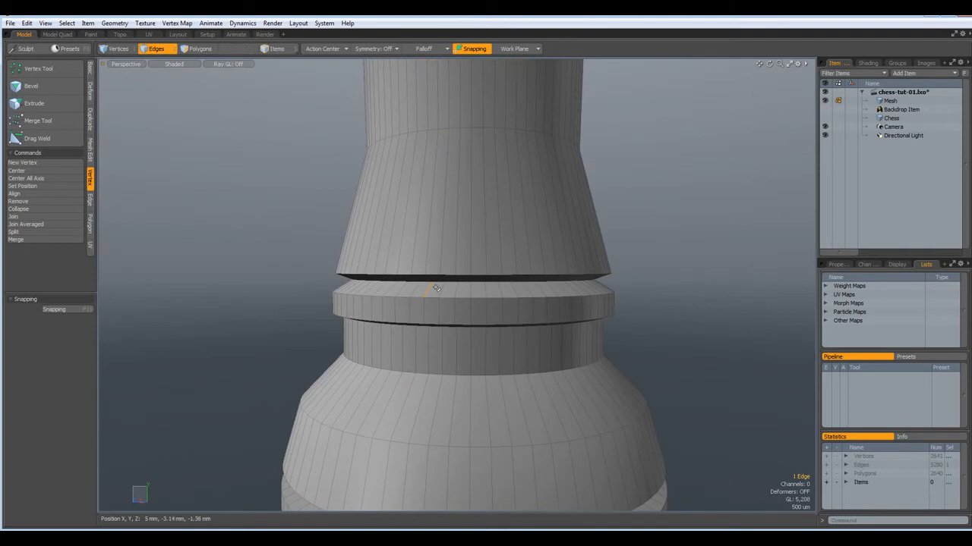
scroll(436, 280, up, 3)
shift+click(410, 273)
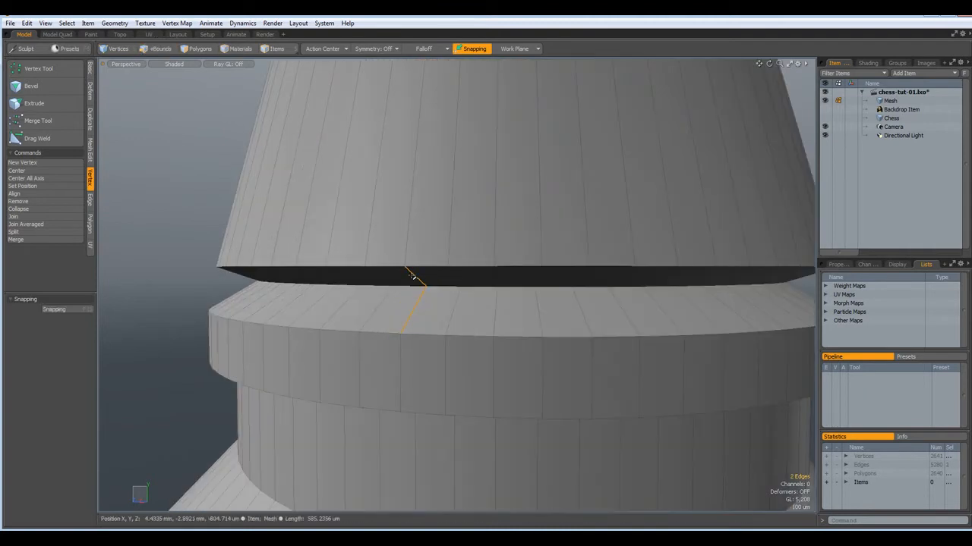
key(alt+c)
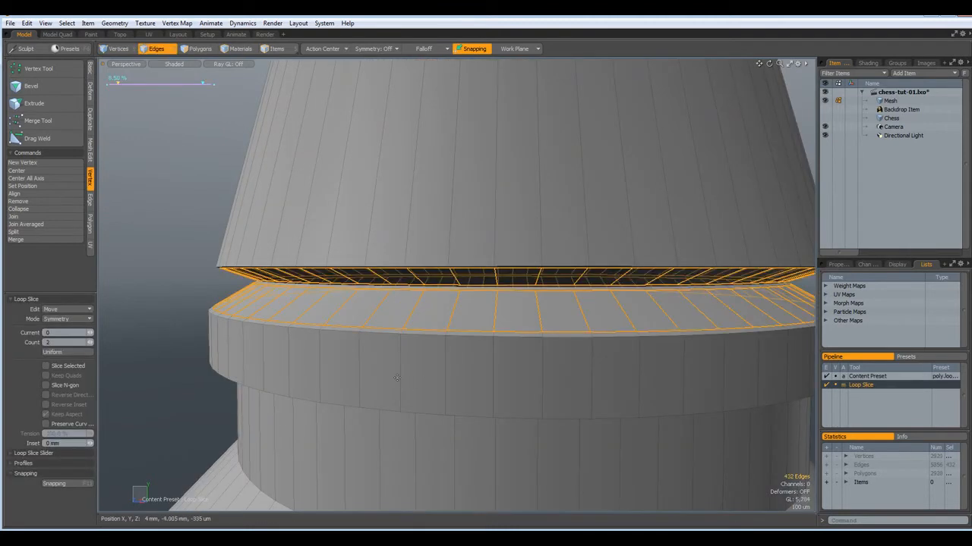
alt+drag(409, 404, 435, 373)
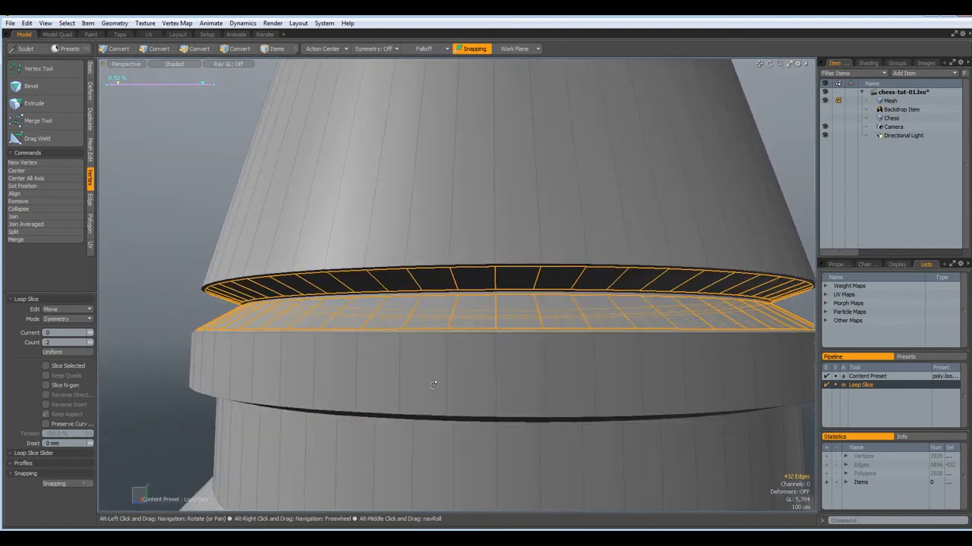
scroll(435, 372, down, 5)
key(space)
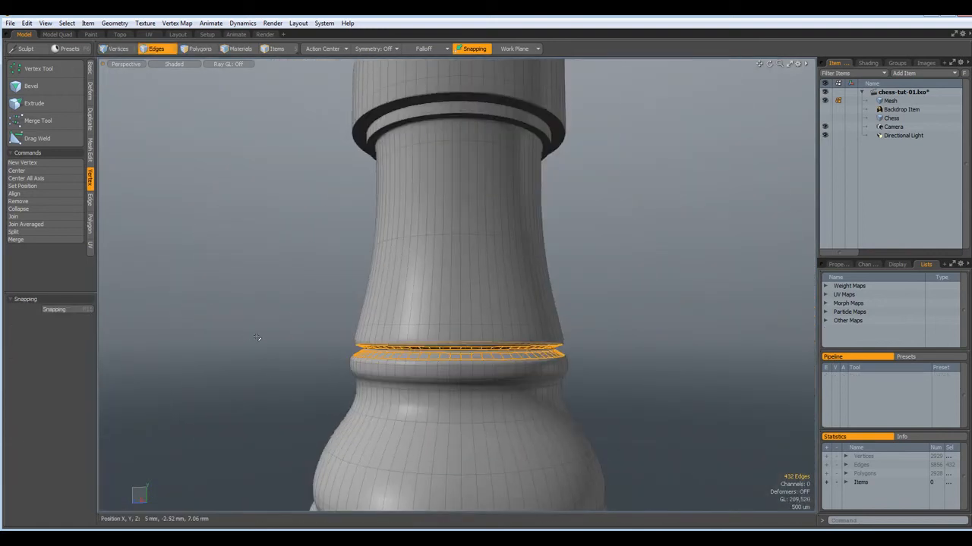
click(256, 338)
With subdivision off, add support edge loops around the dark rings
alt+drag(311, 383, 423, 347)
key(Tab)
scroll(414, 376, up, 3)
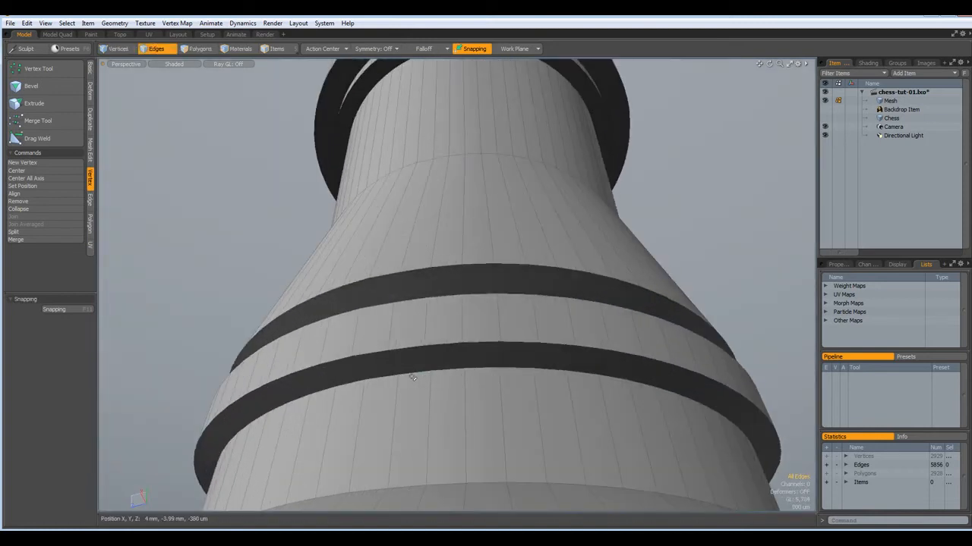
shift+click(391, 446)
key(alt+c)
click(403, 440)
key(q)
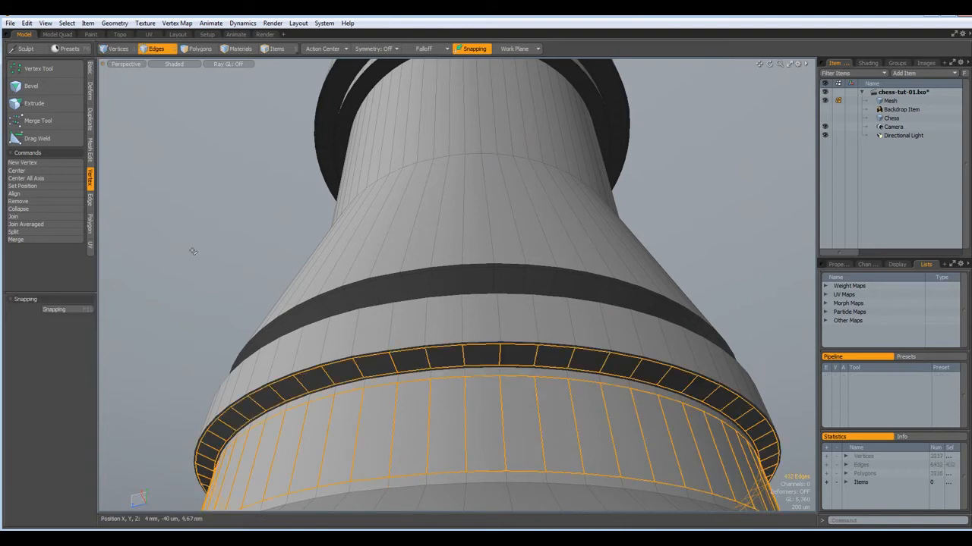
click(194, 251)
scroll(212, 247, down, 4)
Add support edge loops along the dark band and the rook's base
alt+drag(301, 334, 292, 365)
click(293, 365)
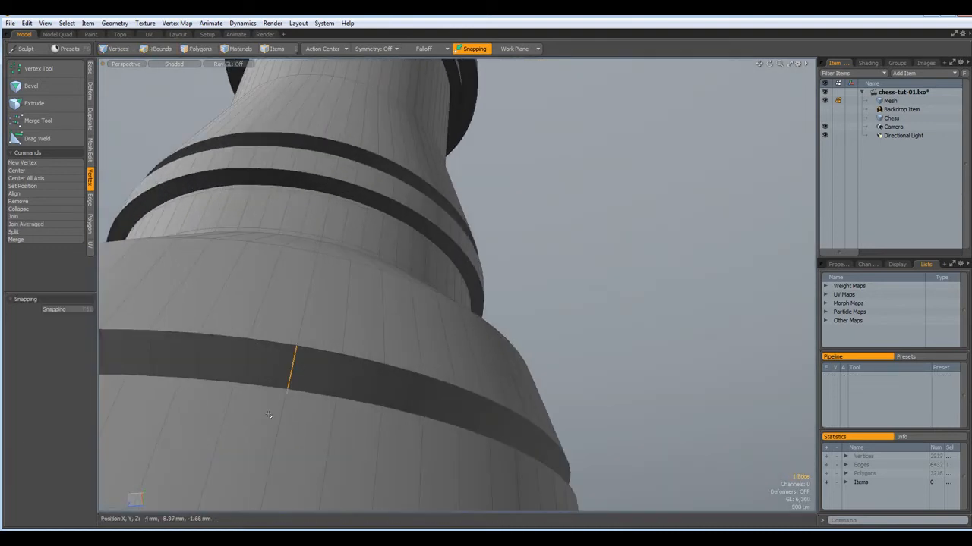
alt+drag(330, 406, 313, 459)
shift+click(313, 469)
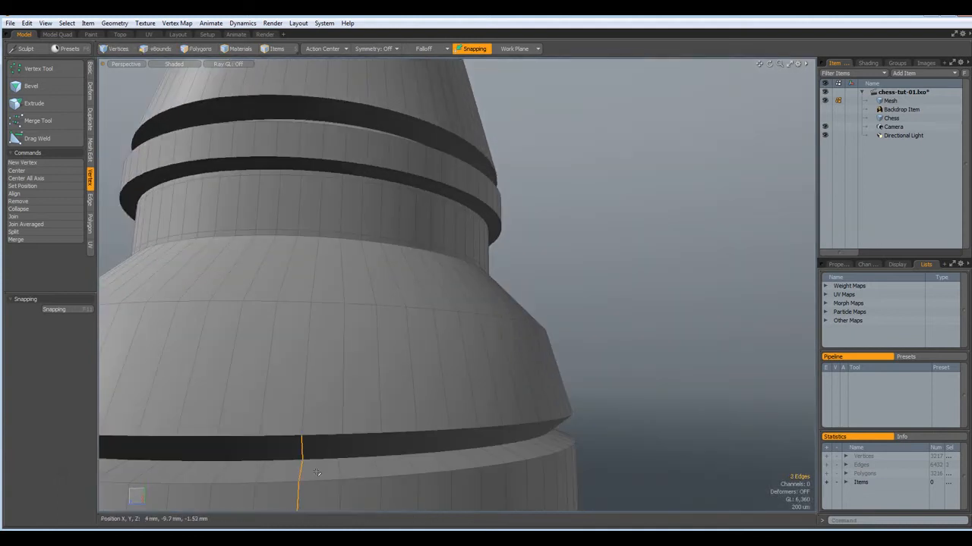
key(alt+c)
click(316, 469)
key(space)
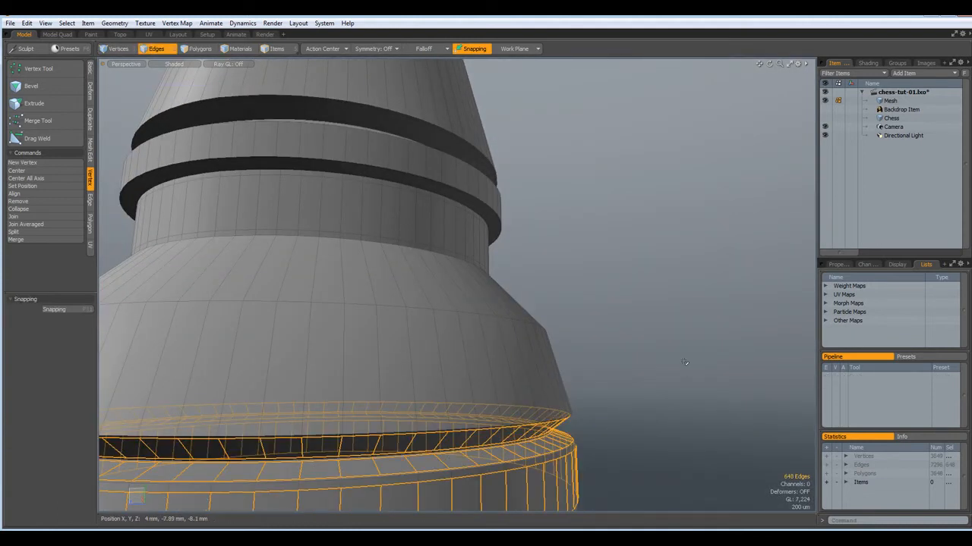
scroll(685, 361, down, 5)
Turn subdivision smoothing back on and inspect the smoothed rook
alt+drag(592, 275, 455, 366)
click(583, 392)
scroll(585, 378, up, 3)
scroll(586, 380, down, 3)
key(Tab)
alt+drag(494, 287, 469, 241)
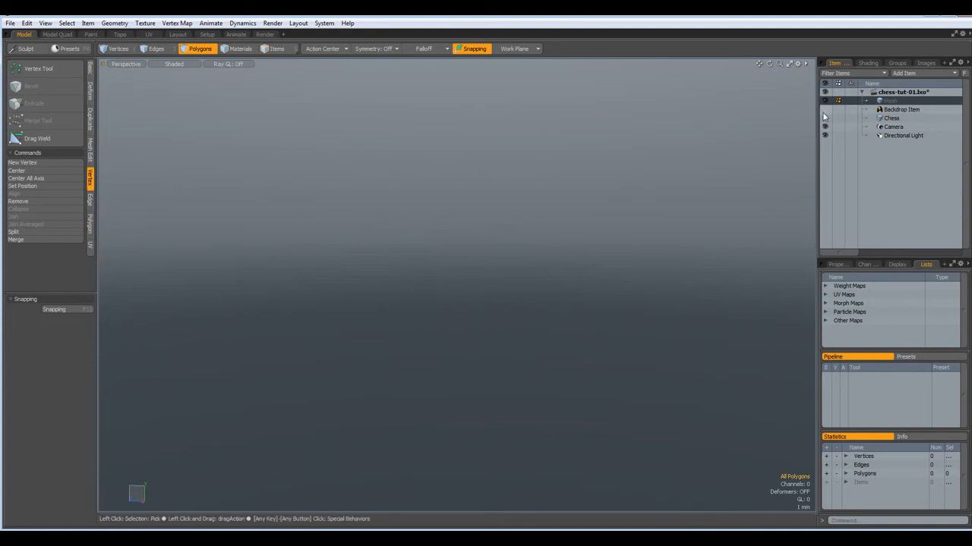
Show the chess backdrop in Right view and paste the rook into the empty layer
click(825, 110)
scroll(640, 227, down, 5)
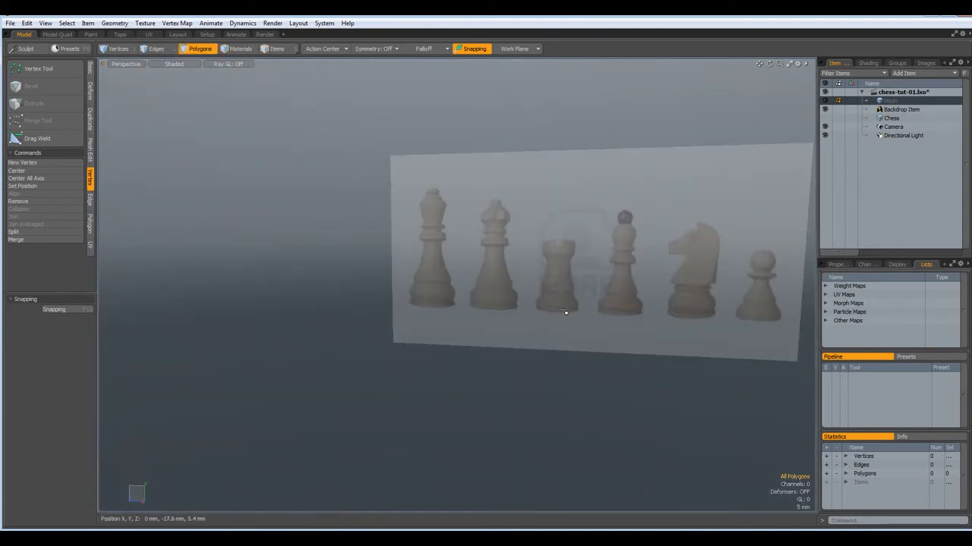
key(KP_3)
alt+shift+drag(563, 312, 404, 293)
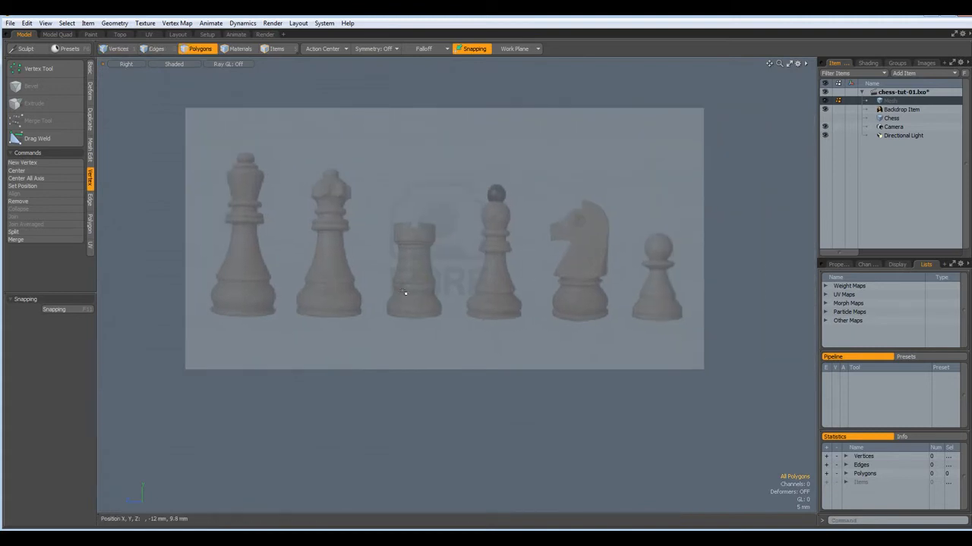
key(ctrl+v)
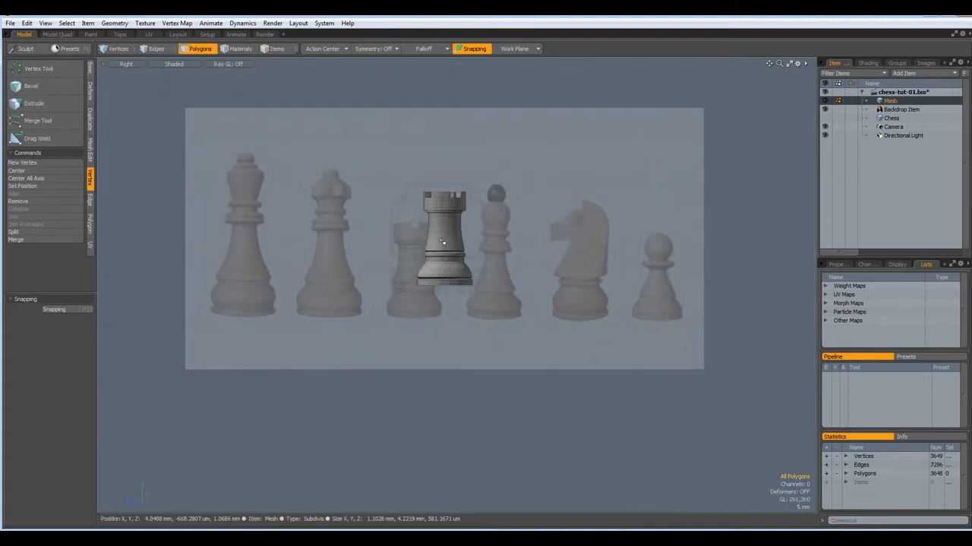
scroll(444, 240, up, 3)
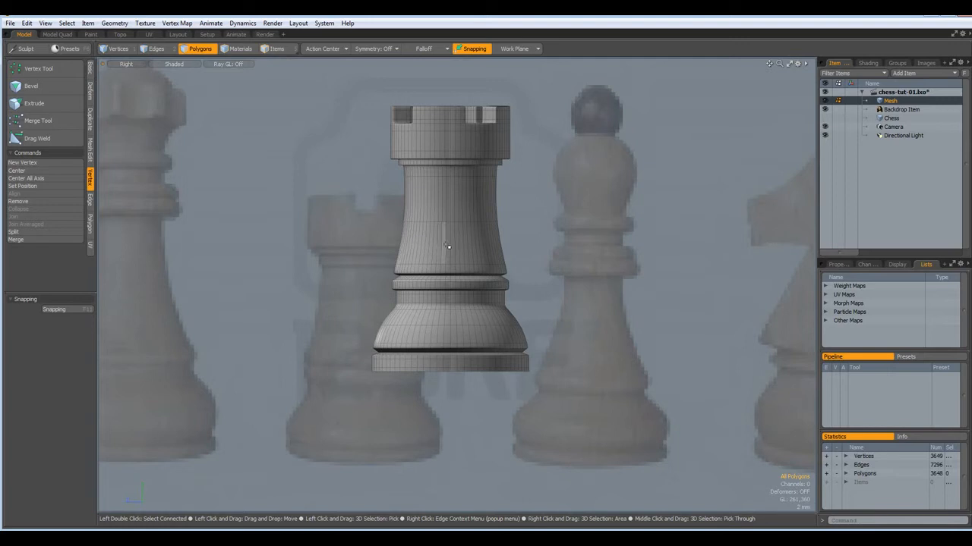
Move the rook mesh onto the photo's rook so they line up
double_click(447, 245)
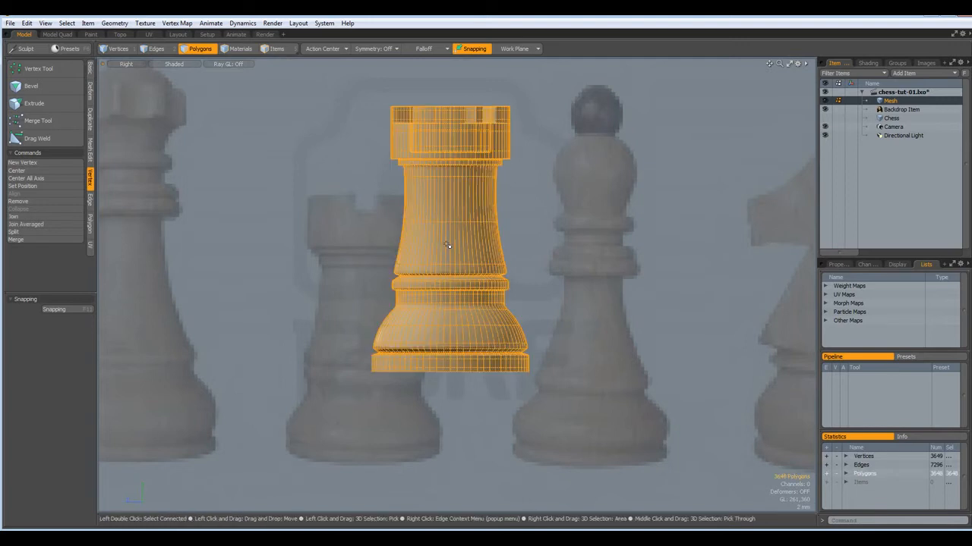
key(y)
drag(424, 206, 299, 241)
drag(293, 248, 290, 249)
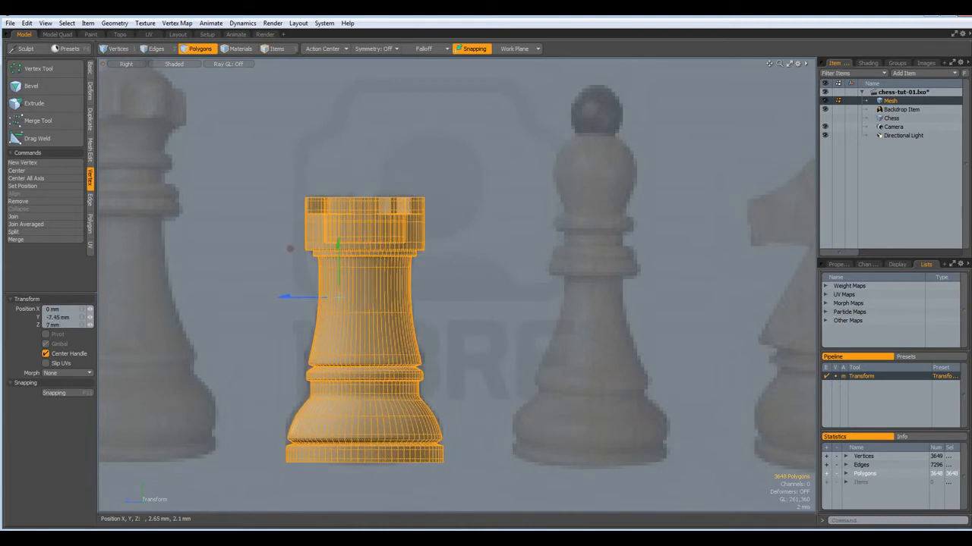
key(q)
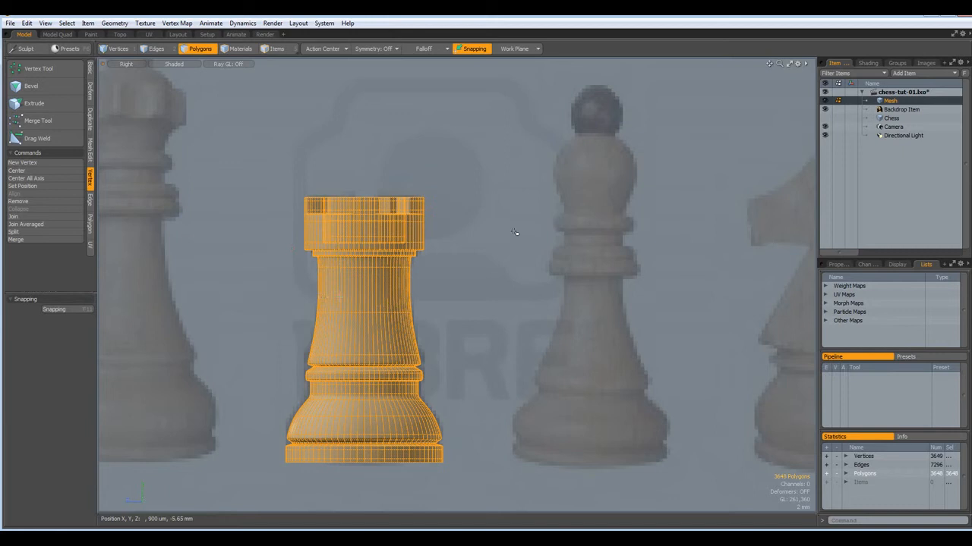
Cut the rook into the Chess layer, then return to the empty Mesh layer framed on the bishop
key(h)
click(887, 117)
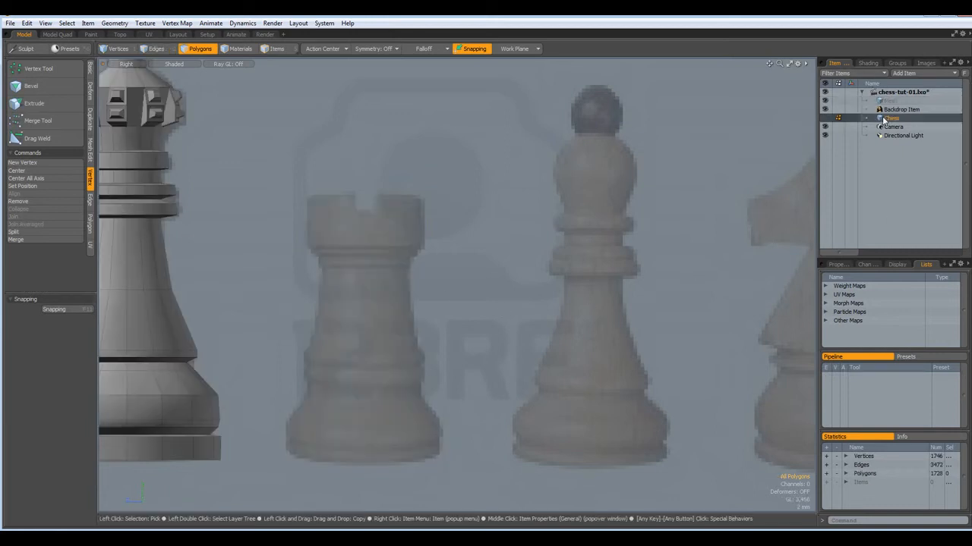
key(u)
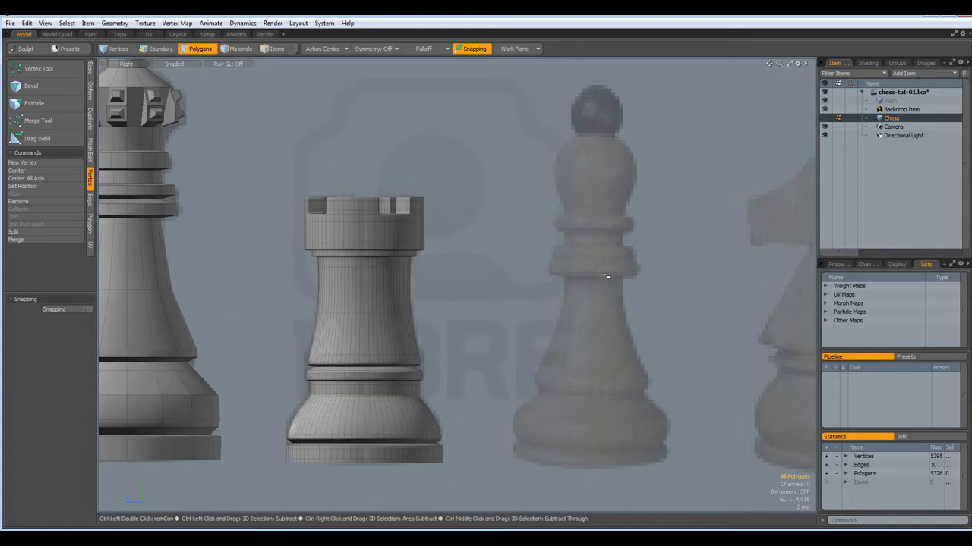
click(881, 102)
scroll(474, 267, down, 2)
scroll(474, 266, up, 1)
alt+drag(478, 264, 327, 288)
scroll(405, 202, up, 2)
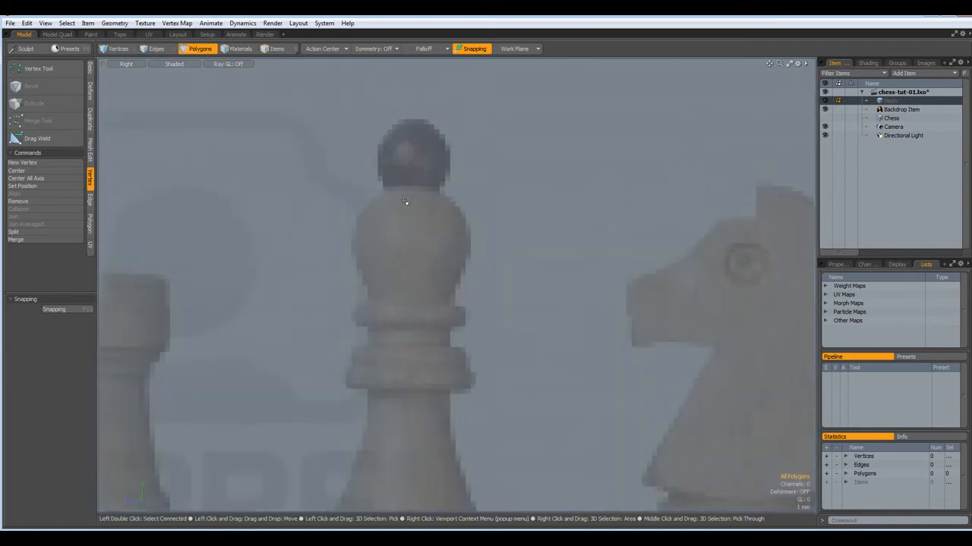
scroll(405, 228, up, 1)
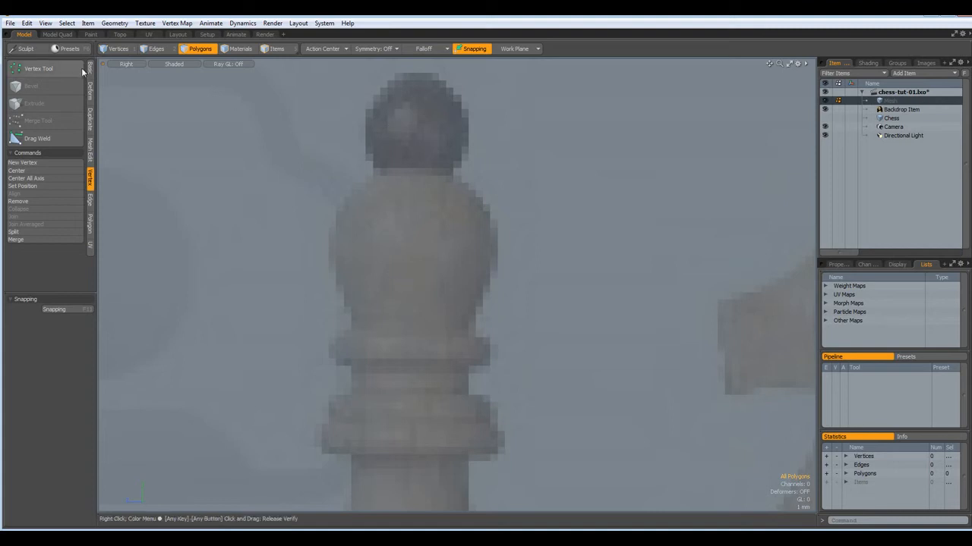
With the Pen tool in Lines mode, trace the bishop's head outline from its top
click(90, 70)
click(54, 88)
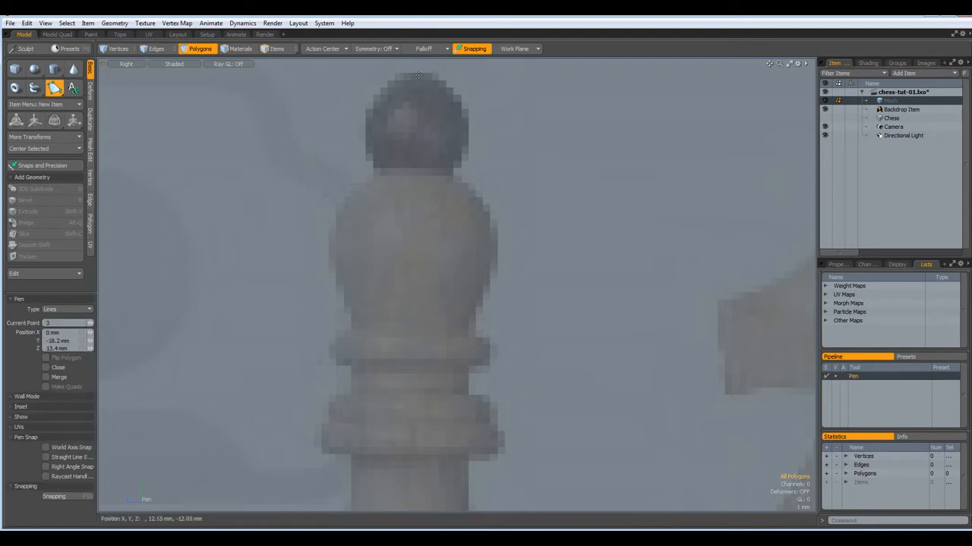
click(417, 75)
click(378, 91)
click(369, 126)
click(392, 168)
click(367, 179)
click(342, 205)
click(335, 243)
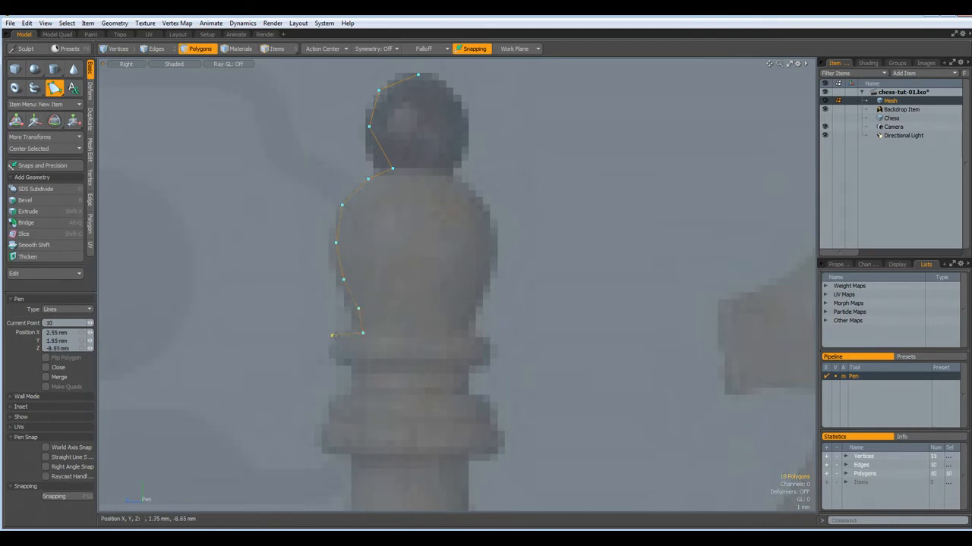
Continue the outline through the collar, neck, body and base flare to finish the profile
click(333, 362)
click(352, 362)
click(352, 394)
click(322, 423)
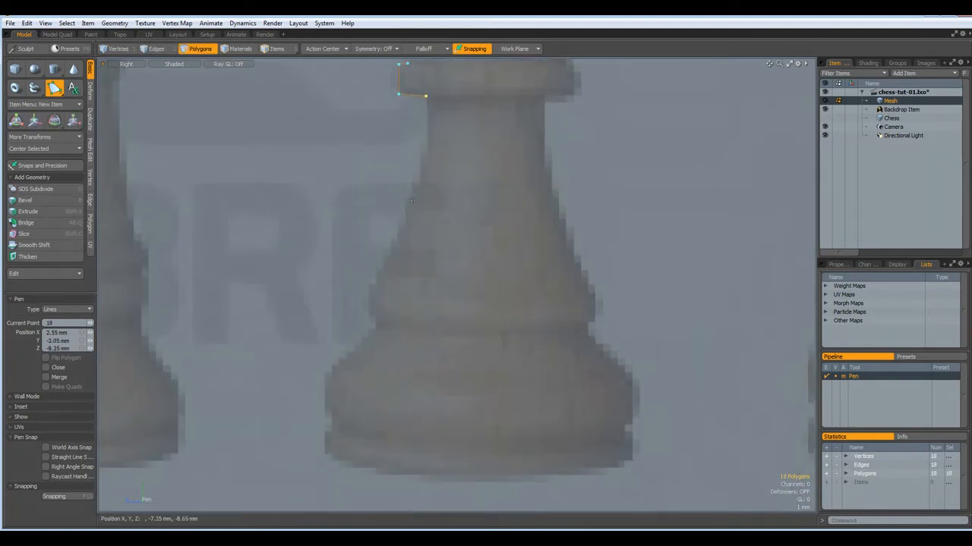
click(411, 201)
click(372, 291)
click(372, 311)
click(360, 340)
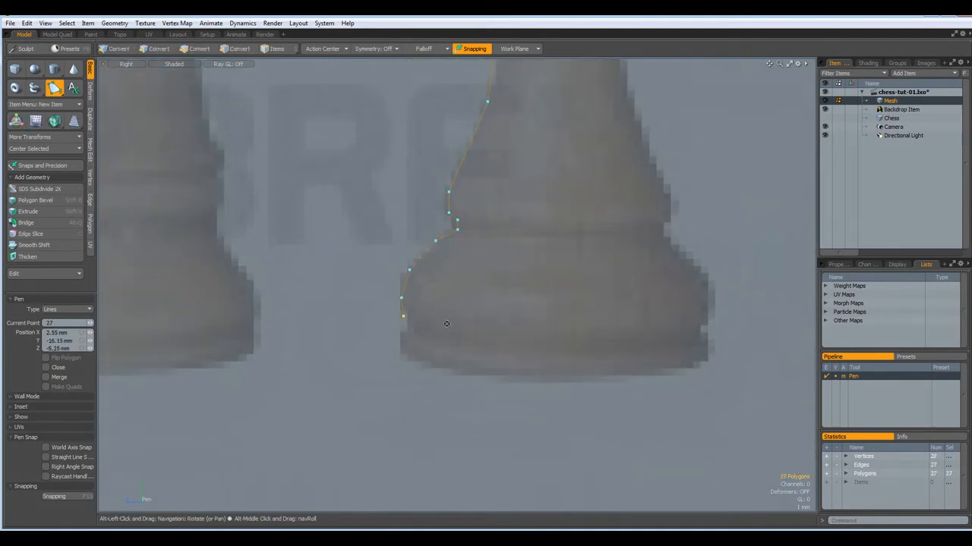
click(410, 305)
click(425, 321)
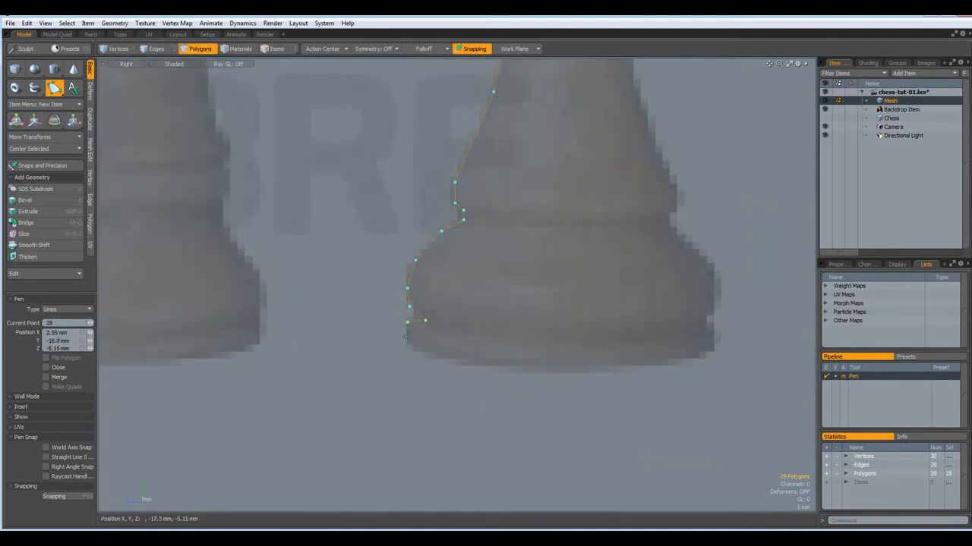
drag(405, 350, 404, 353)
key(space)
alt+drag(584, 197, 528, 373)
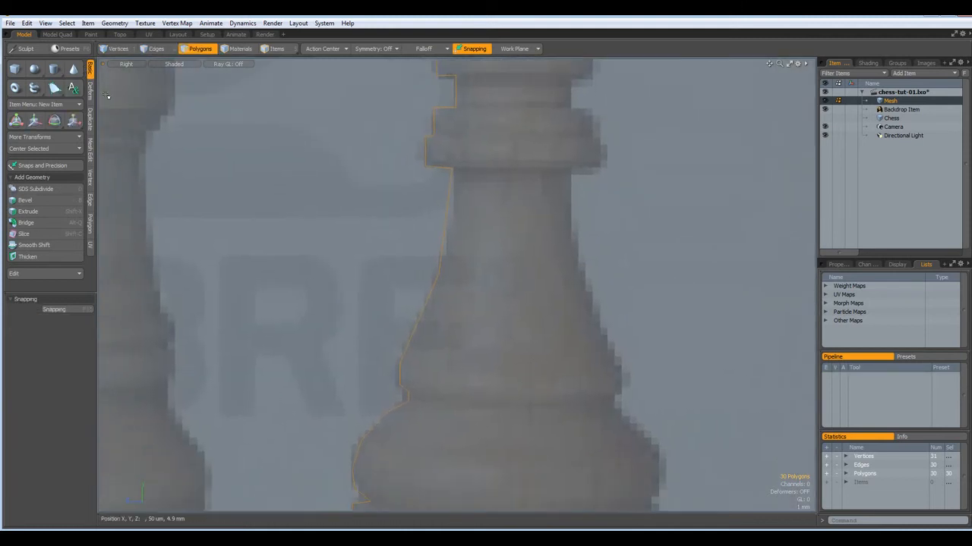
Centre the bishop outline on the X axis
click(37, 147)
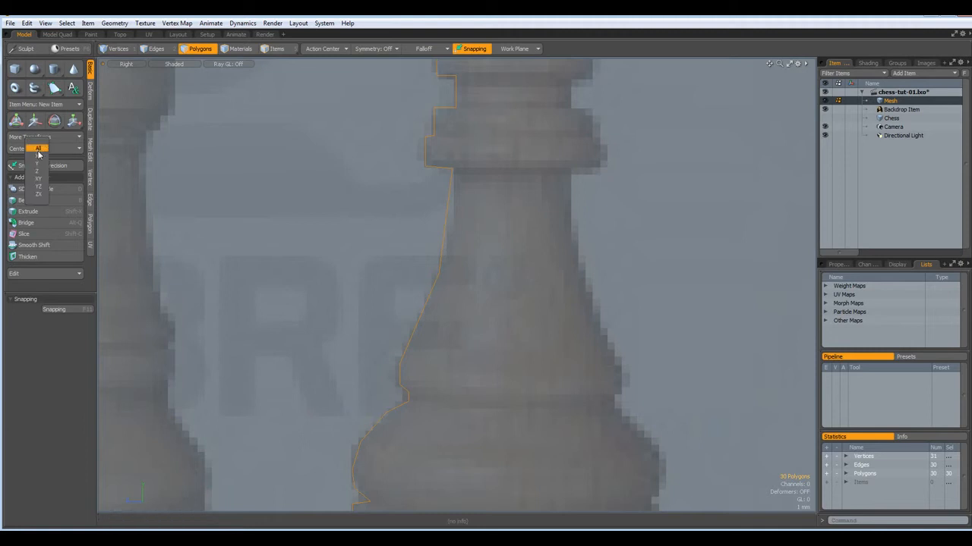
click(42, 156)
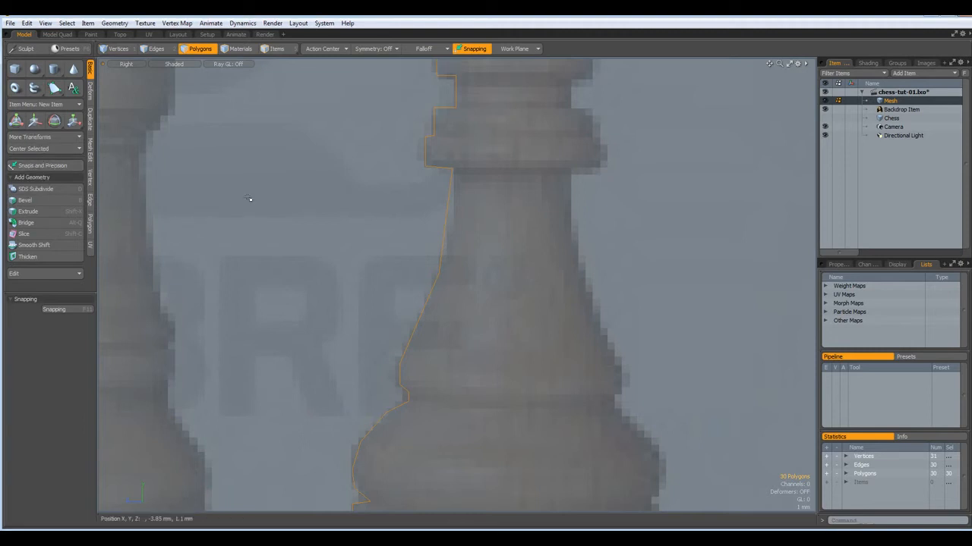
alt+shift+drag(545, 149, 493, 511)
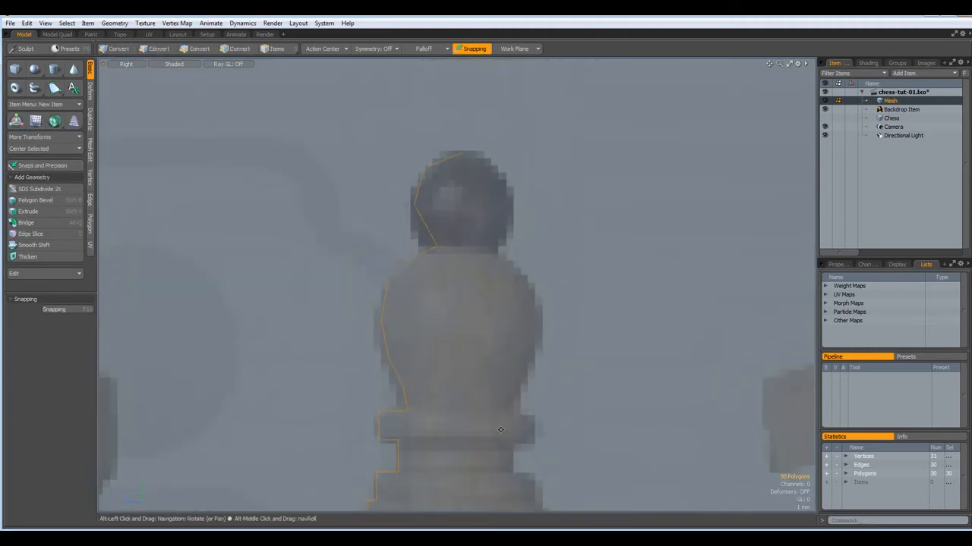
scroll(473, 140, up, 3)
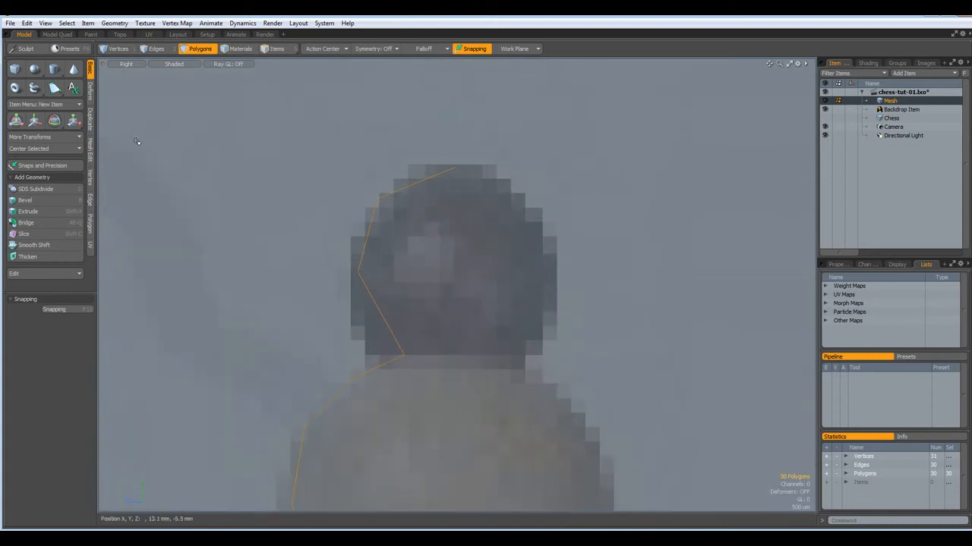
Sweep the outline 360° with Action Center set to Screen, then run Mesh Cleanup
click(90, 121)
click(39, 69)
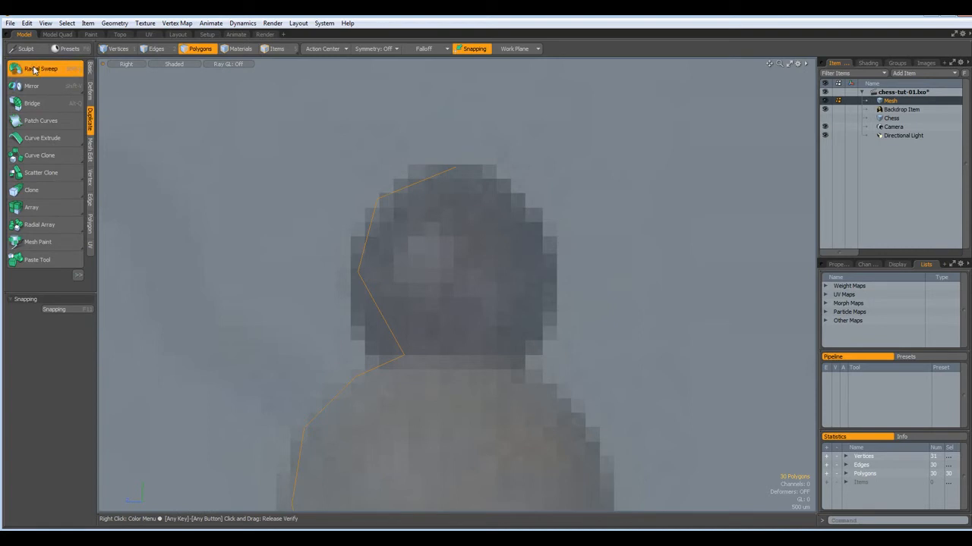
click(325, 48)
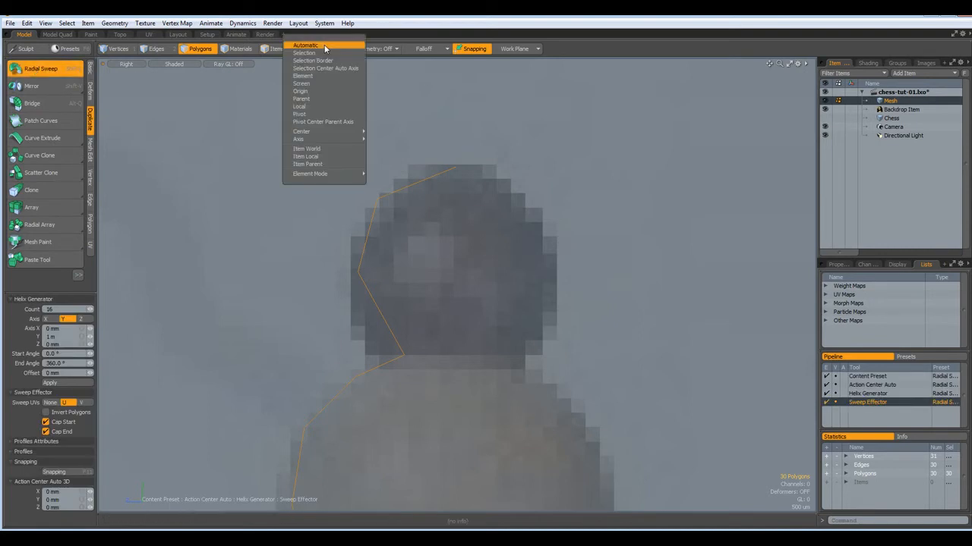
click(301, 83)
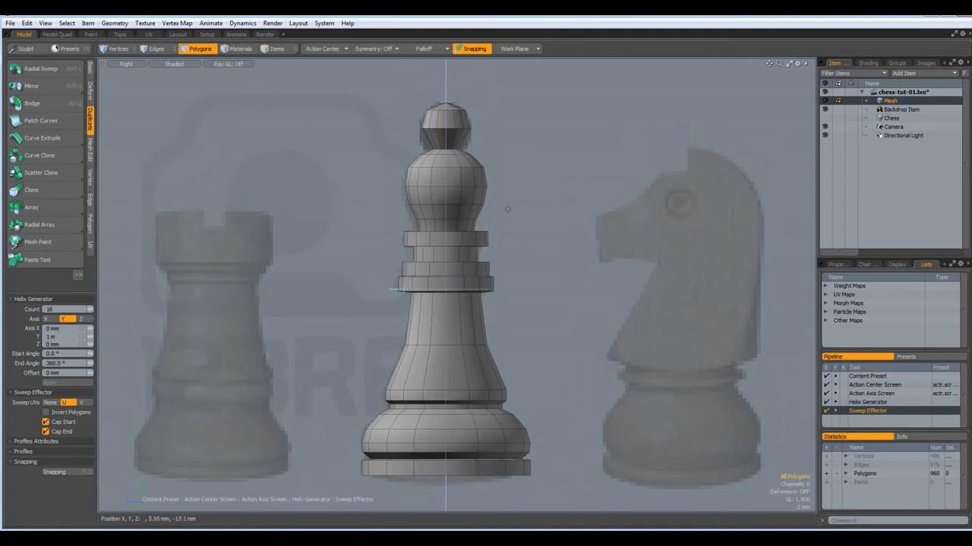
scroll(509, 212, up, 1)
scroll(510, 212, down, 1)
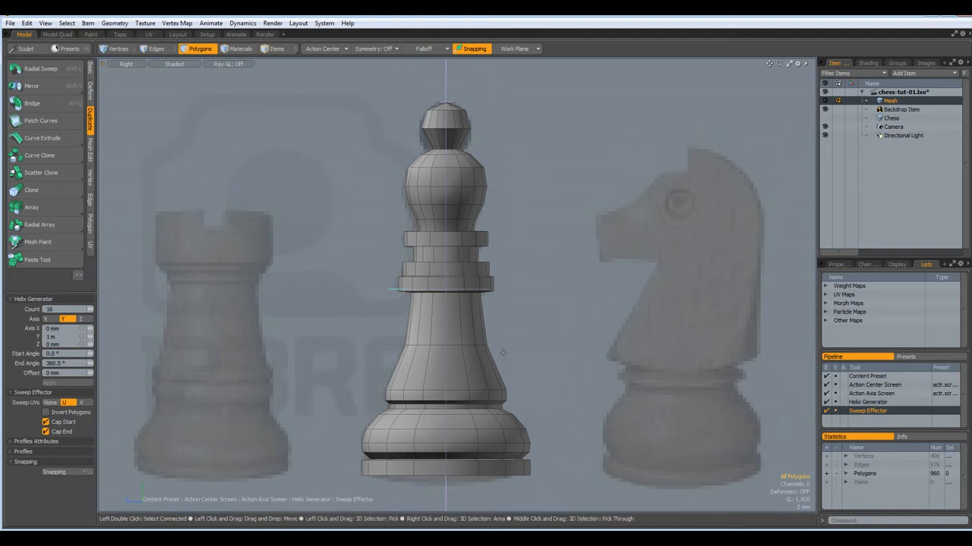
key(ctrl+shift+c)
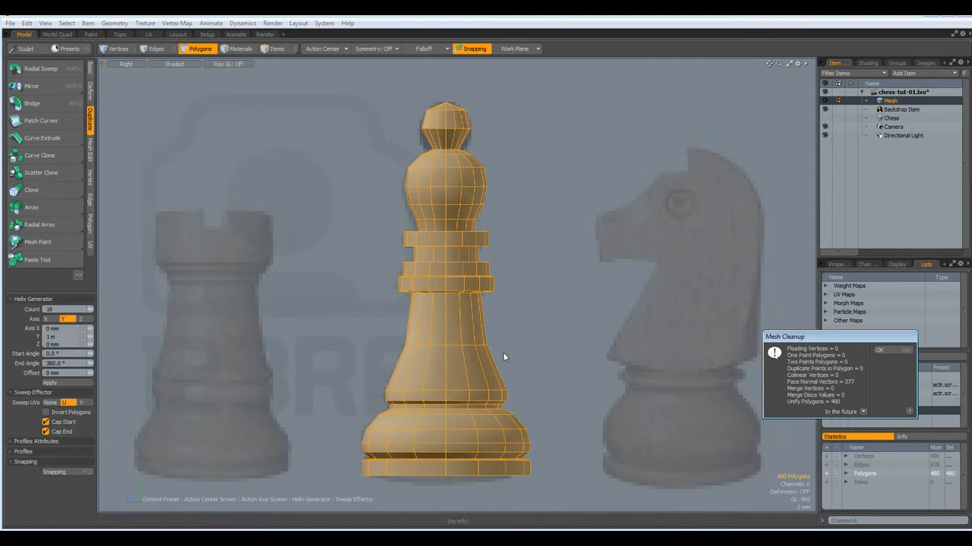
Delete the bishop's lower body and top cap so only the 96-polygon head bulb remains
key(Return)
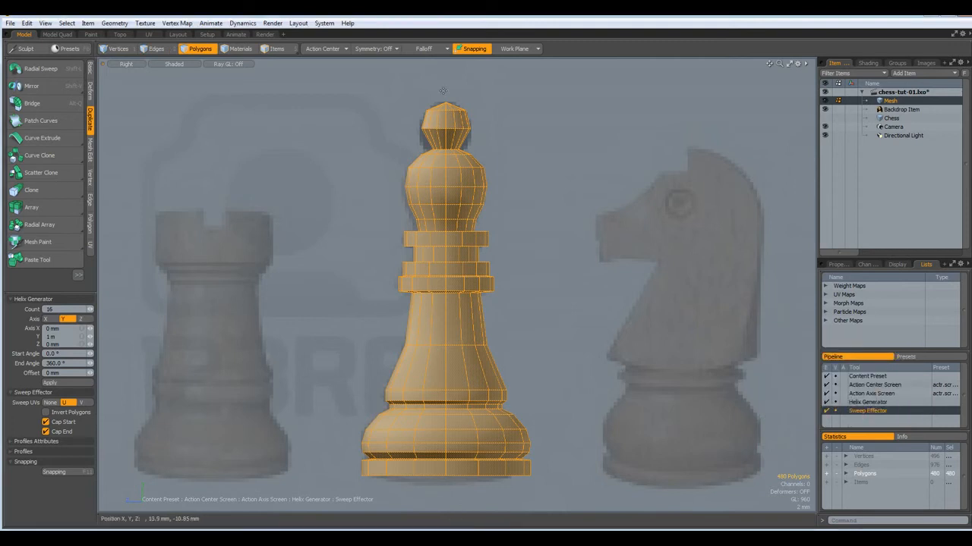
scroll(442, 91, up, 3)
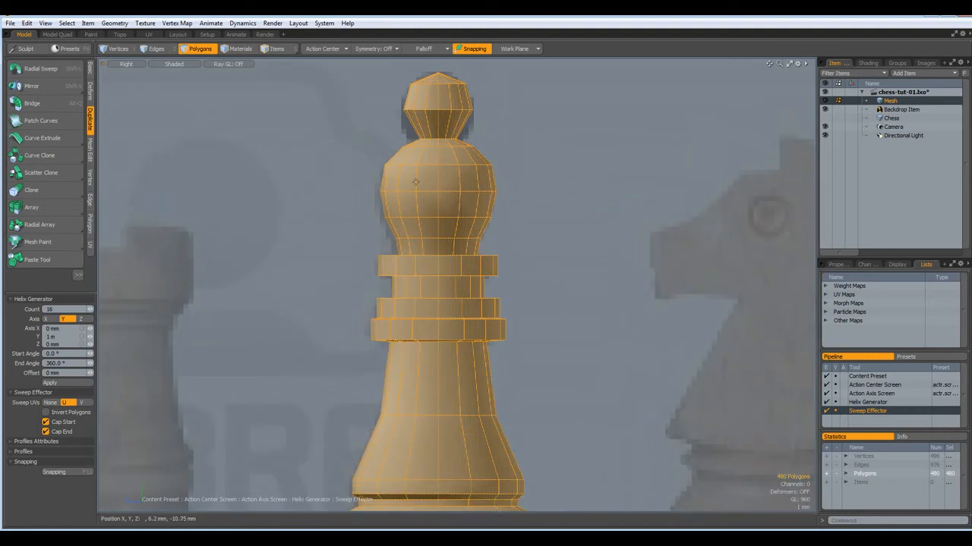
key(space)
mouse_move(427, 180)
mouse_down()
mouse_move(447, 184)
mouse_move(438, 201)
mouse_up()
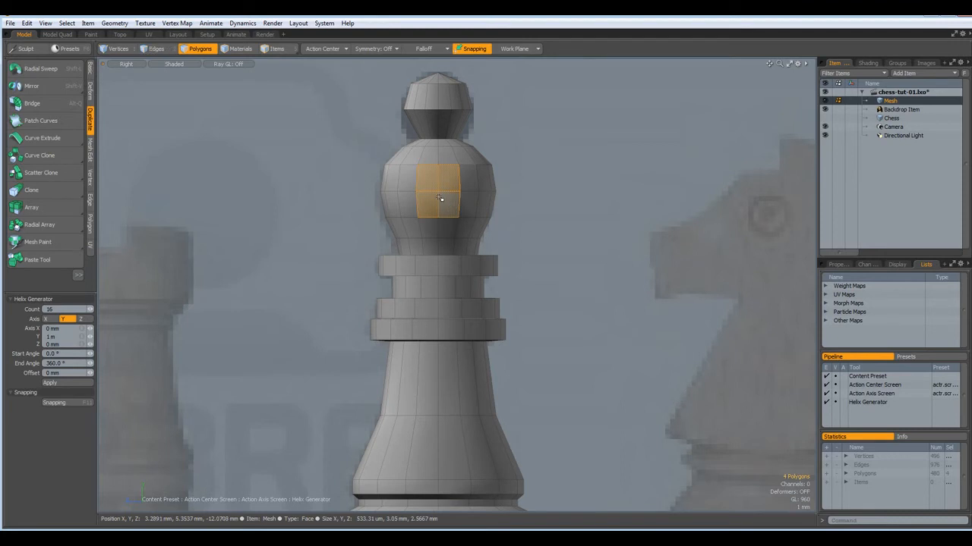
key(l)
key(shift+Up)
key(shift+Up)
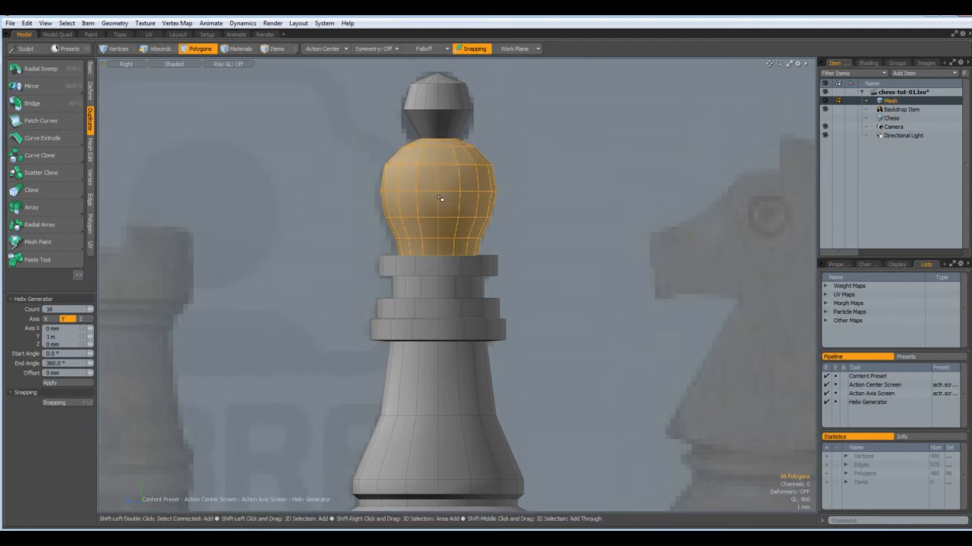
key(ctrl+x)
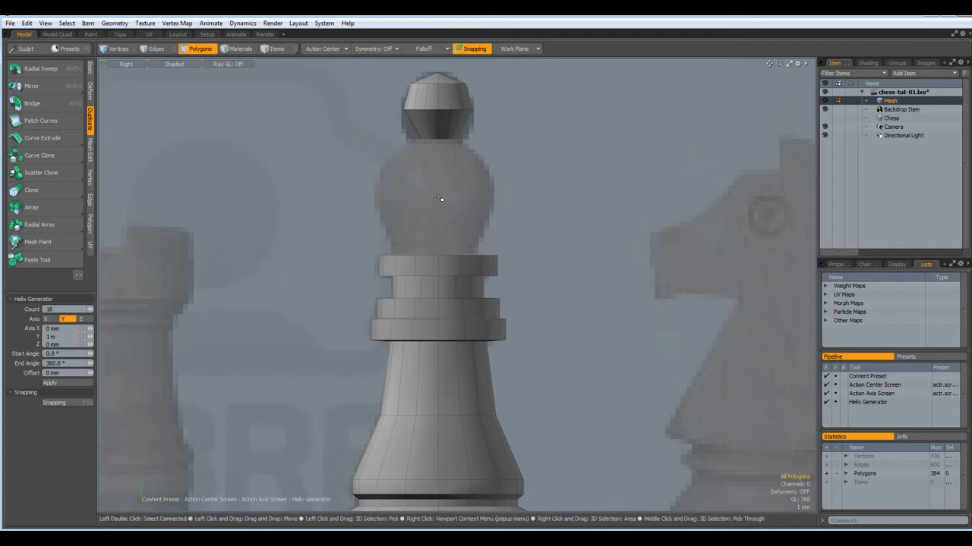
key(ctrl+v)
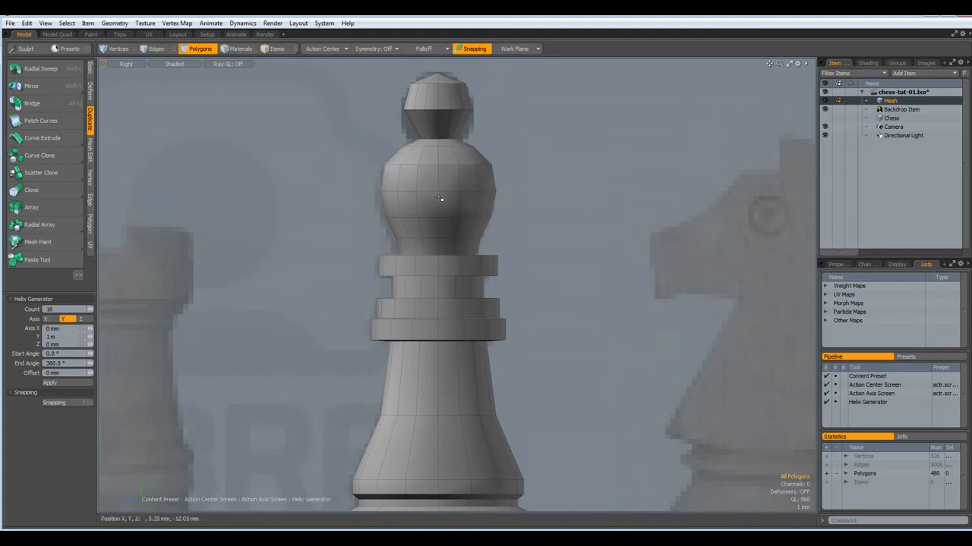
double_click(451, 309)
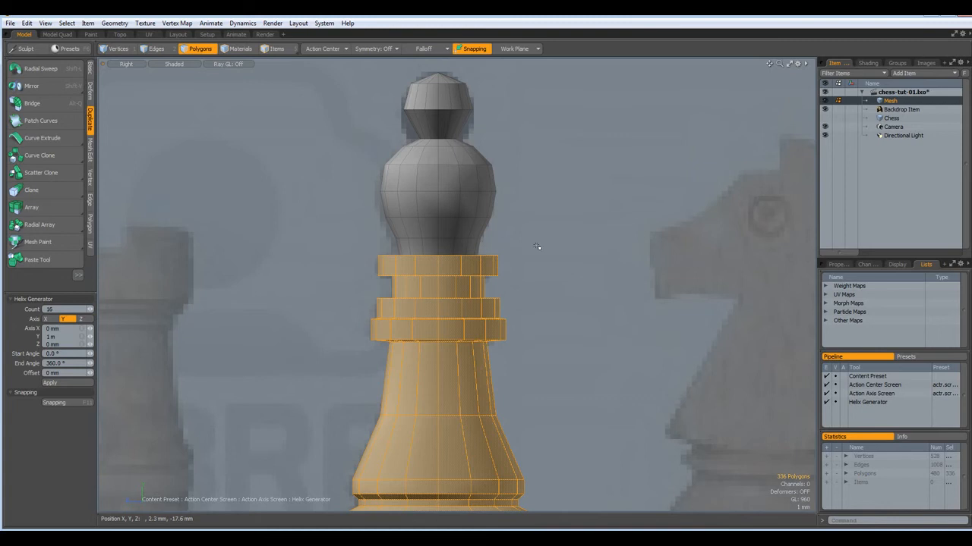
shift+double_click(445, 94)
key(Delete)
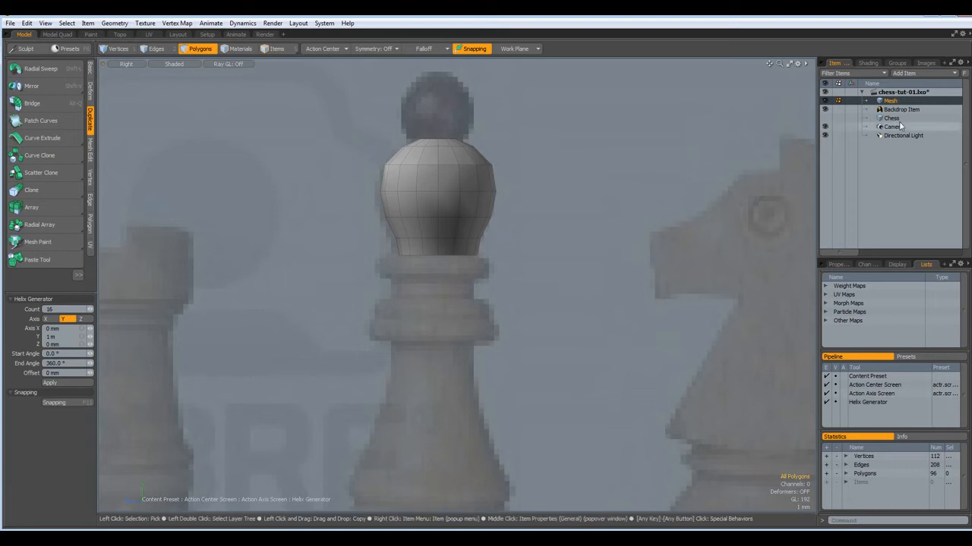
Hide the chess Backdrop Item and frame the bulb in Perspective view
click(824, 110)
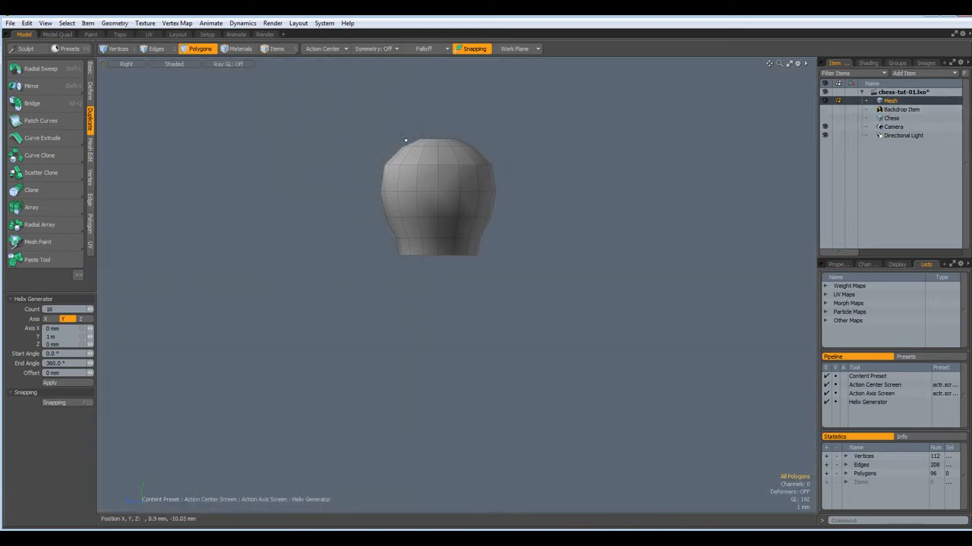
alt+drag(445, 207, 422, 203)
key(ctrl+space)
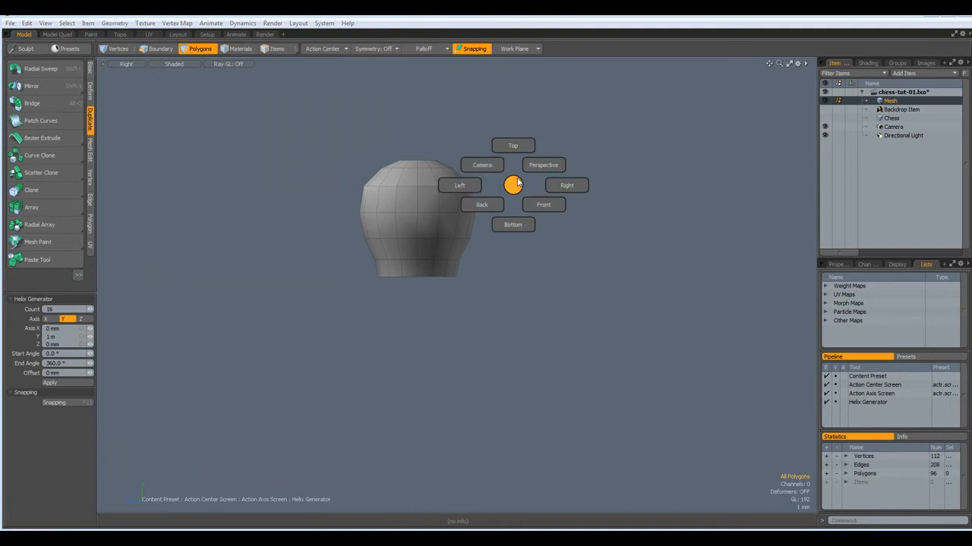
click(536, 166)
click(417, 216)
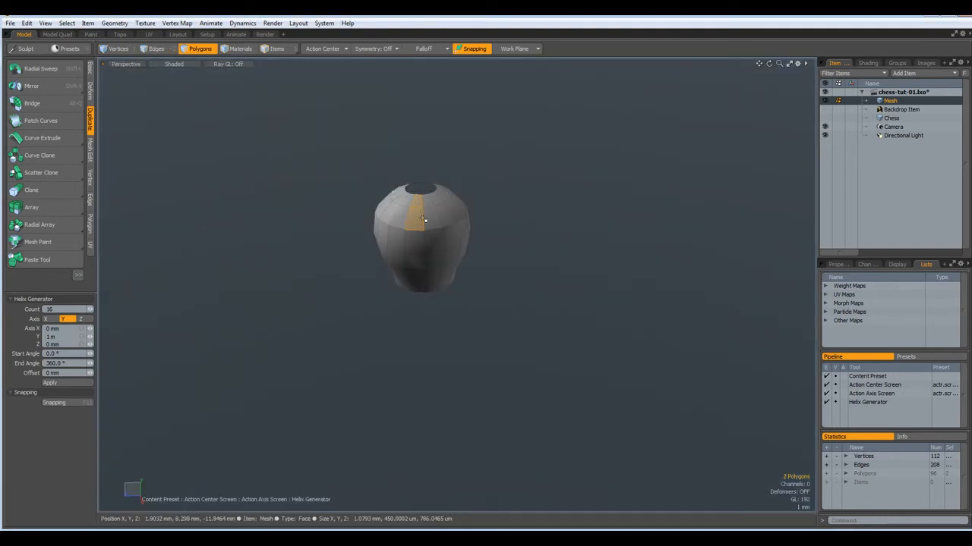
click(552, 193)
scroll(419, 203, up, 8)
alt+shift+drag(418, 221, 430, 253)
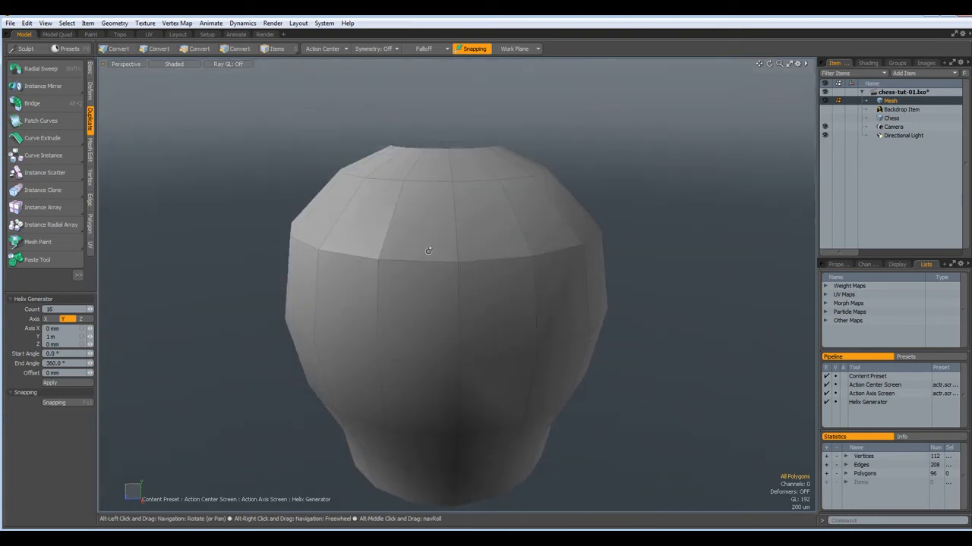
Subdivide the head bulb twice to 1536 polygons, then add a new empty mesh item
key(d)
alt+drag(432, 386, 434, 347)
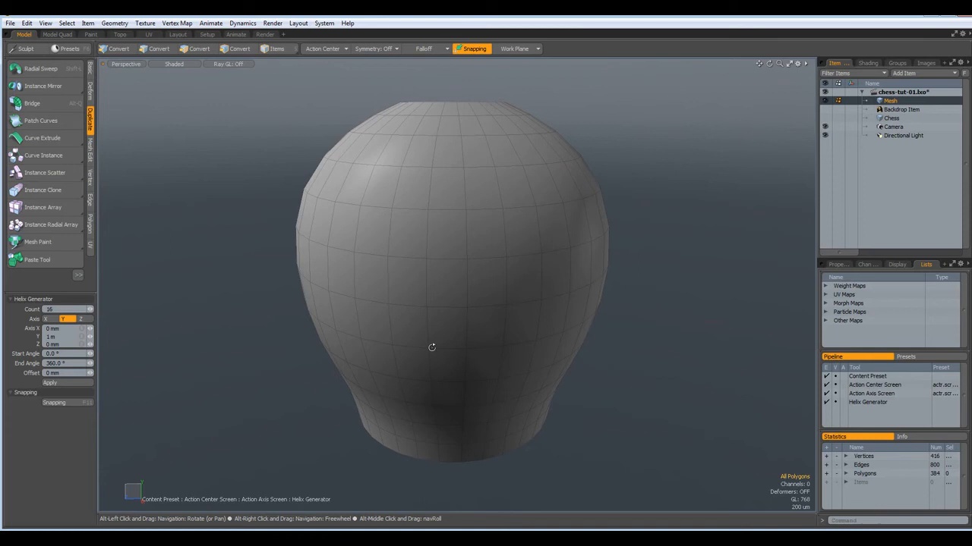
key(d)
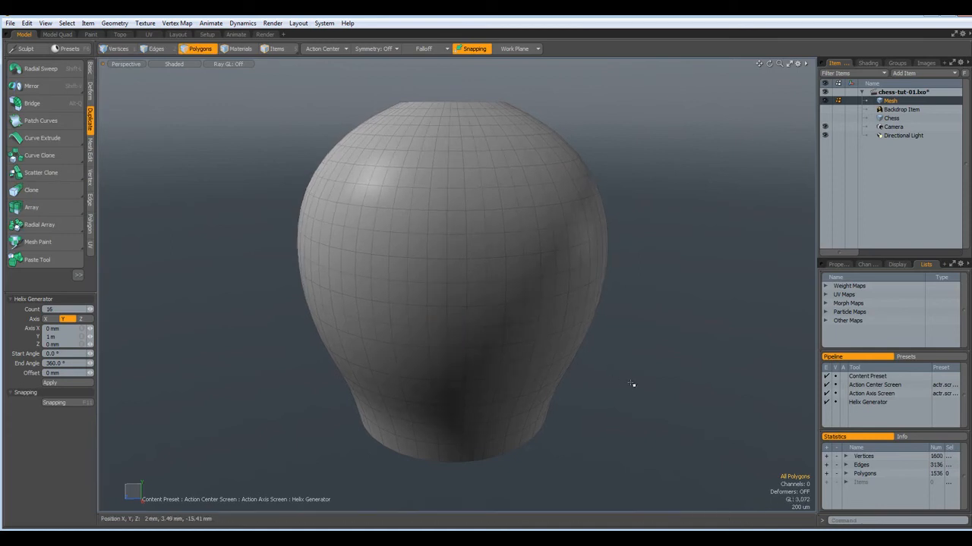
mouse_move(634, 386)
alt+mouse_down()
mouse_move(637, 333)
mouse_move(643, 376)
alt+mouse_up()
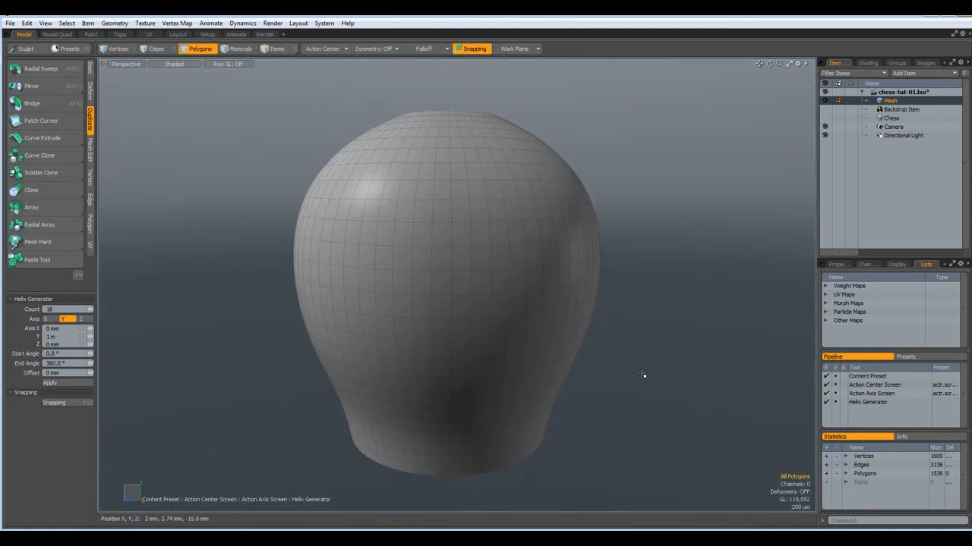
alt+drag(636, 299, 650, 237)
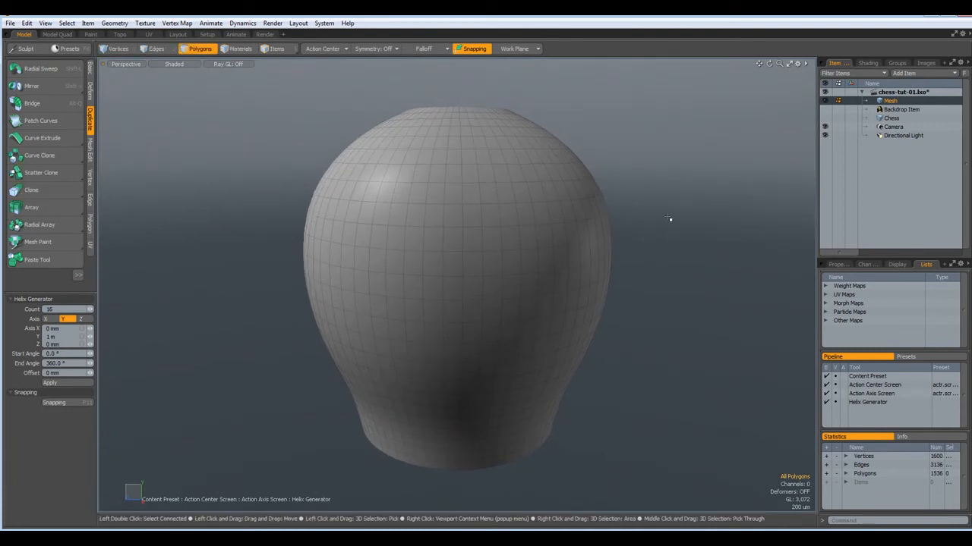
key(n)
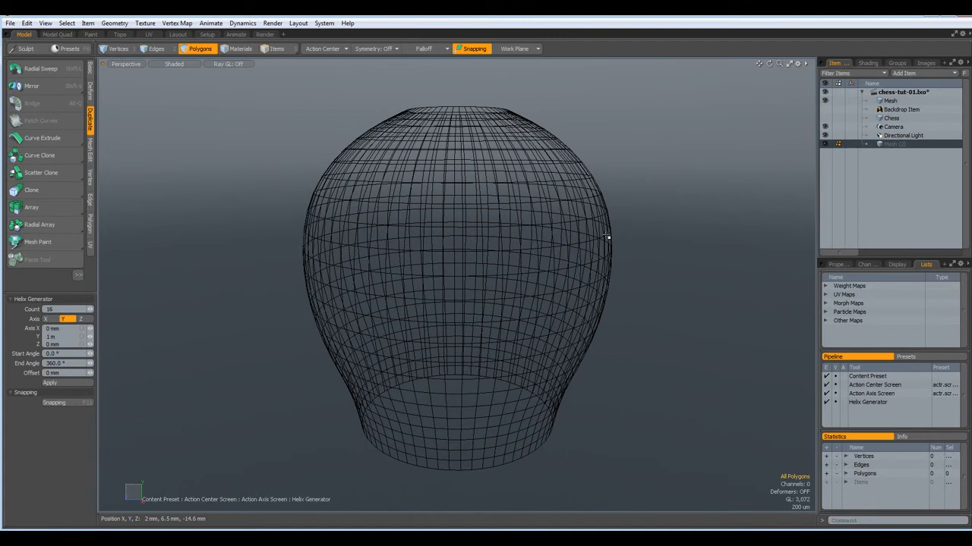
In Front view, draw an 840 um by 3.64 mm box left of the bulb with 10 mm depth
key(KP_1)
alt+drag(196, 256, 353, 244)
scroll(357, 243, down, 3)
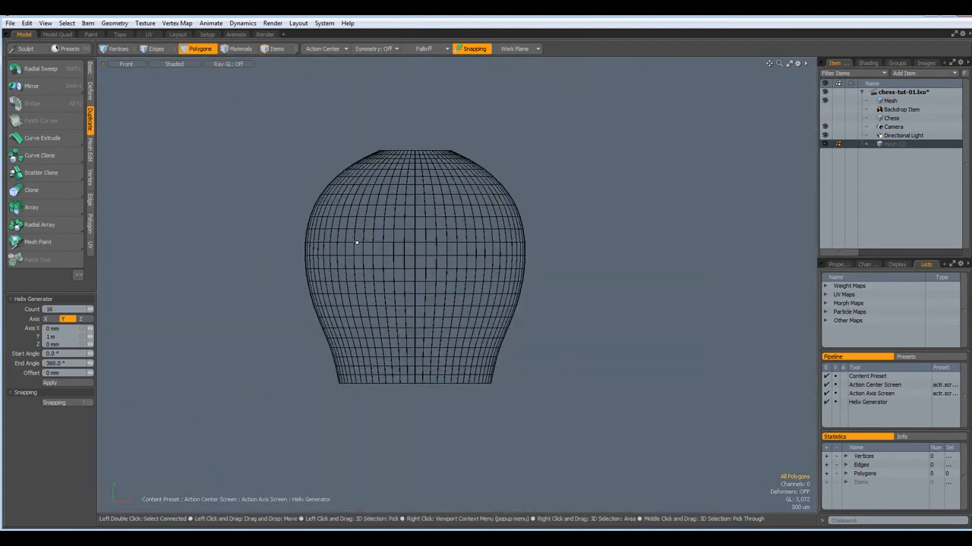
click(90, 70)
click(15, 69)
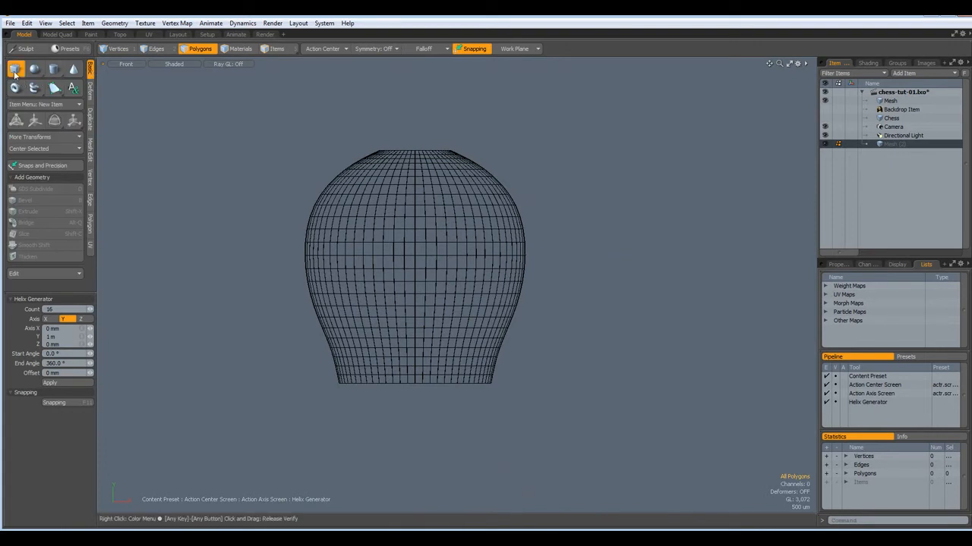
mouse_move(249, 162)
mouse_down()
mouse_move(273, 166)
mouse_move(282, 223)
mouse_move(262, 224)
mouse_up()
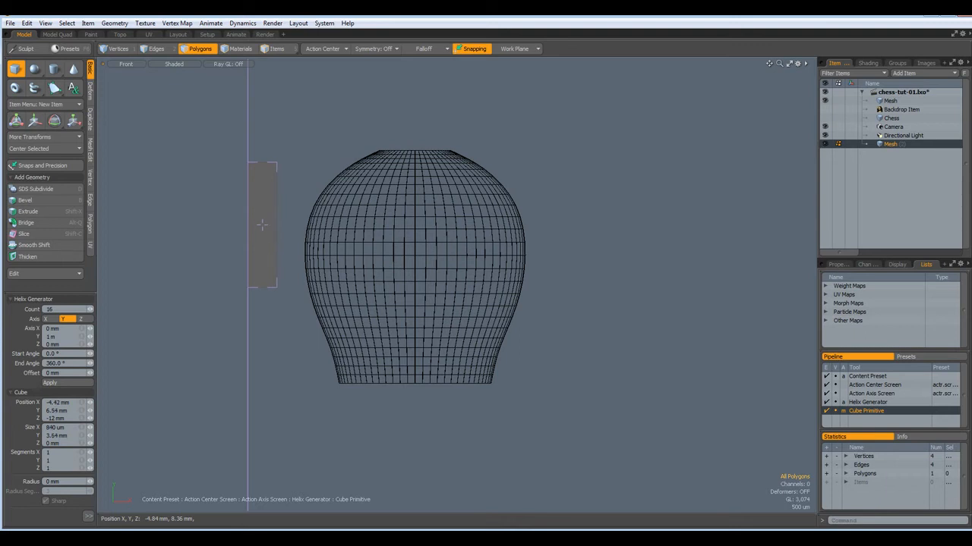
drag(261, 225, 261, 225)
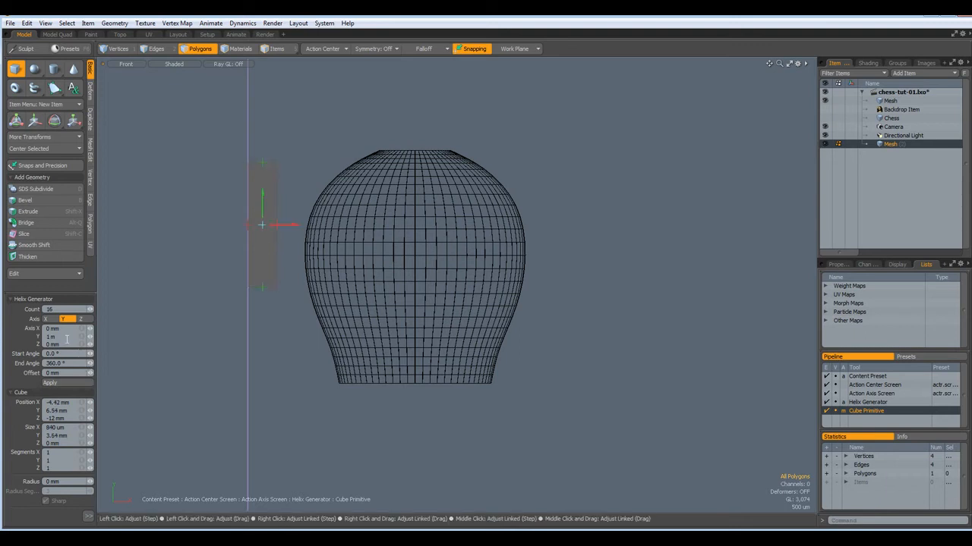
click(69, 443)
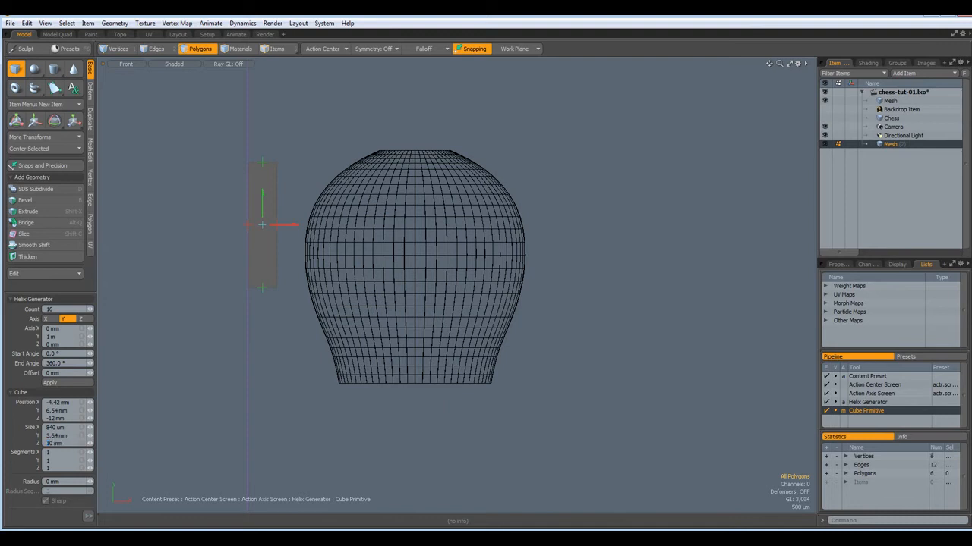
key(space)
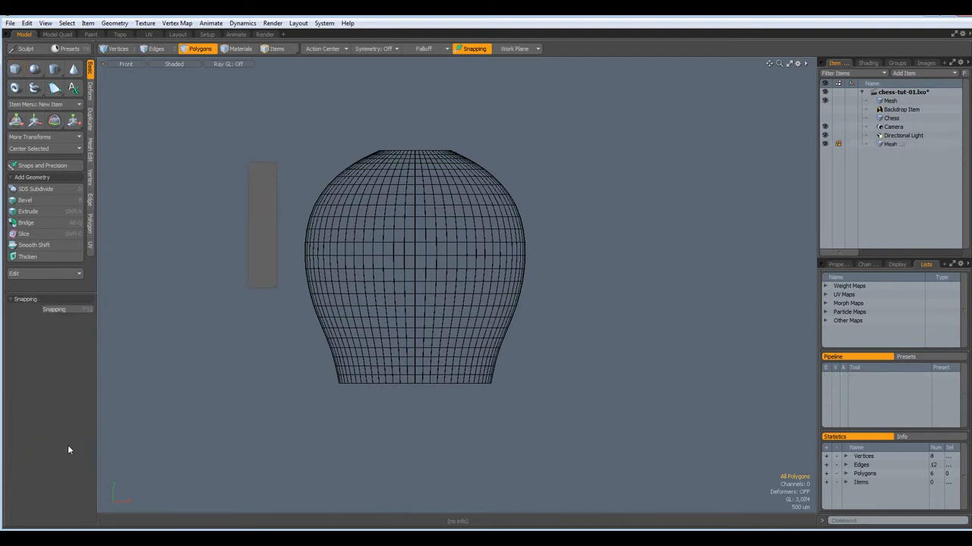
double_click(253, 229)
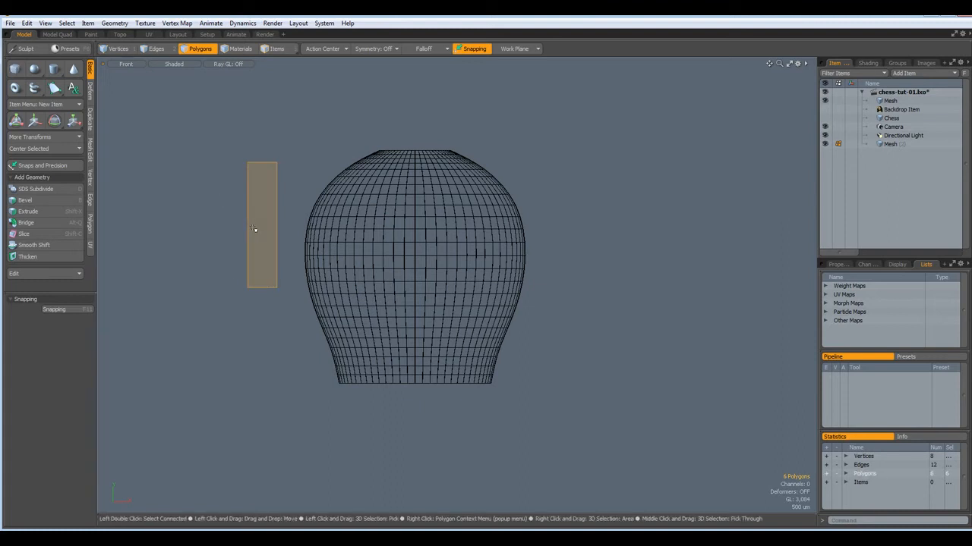
Tilt the thin box 45 degrees and move it to X 2.64 mm, Y 760 um across the bulb's shoulder
key(e)
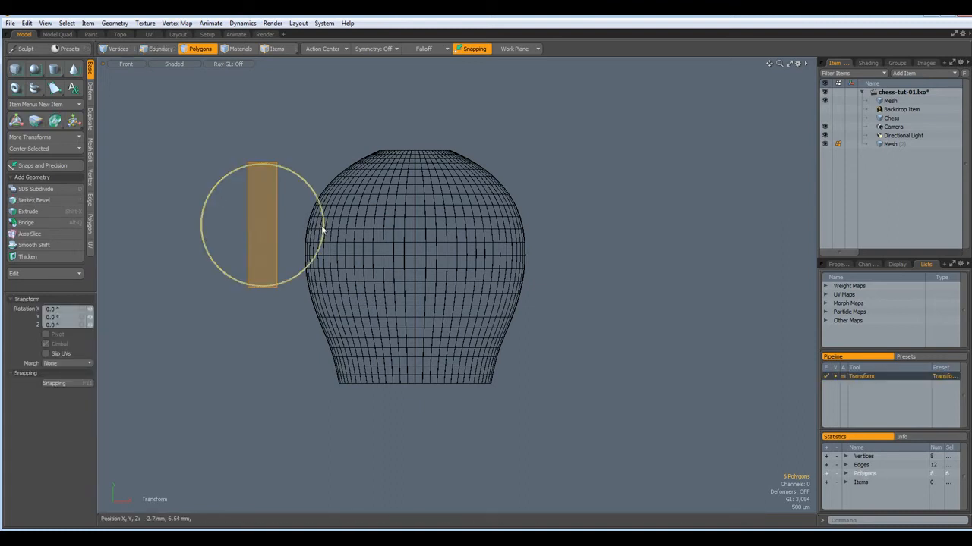
drag(323, 231, 314, 187)
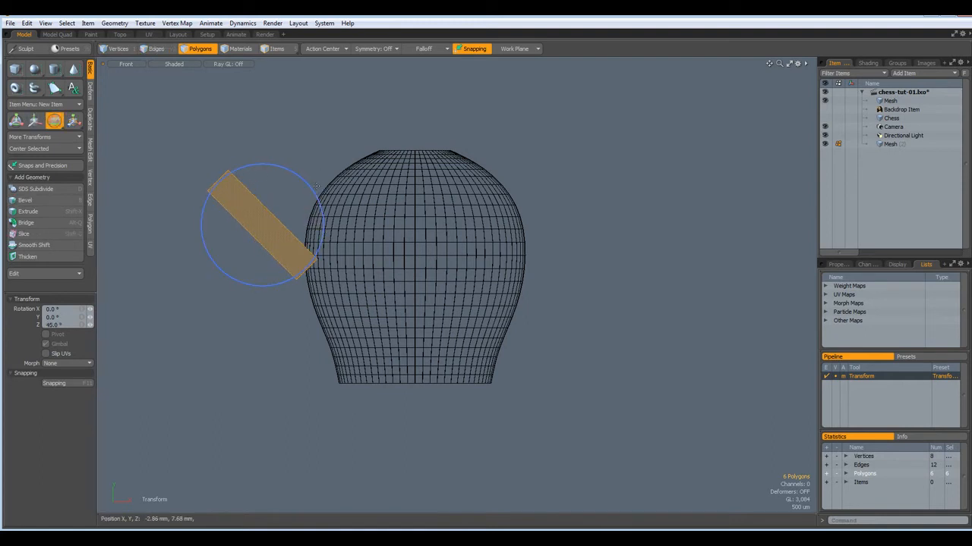
key(w)
drag(343, 140, 436, 120)
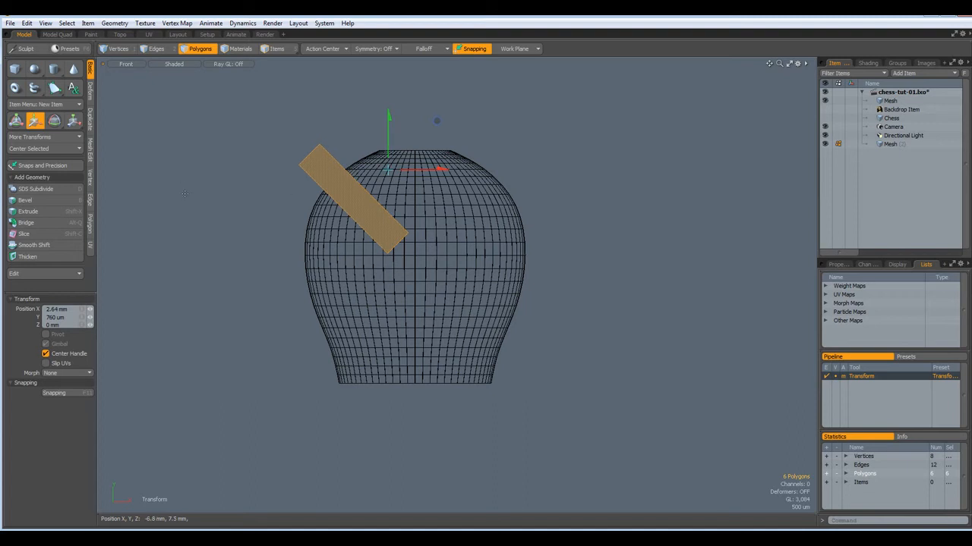
key(space)
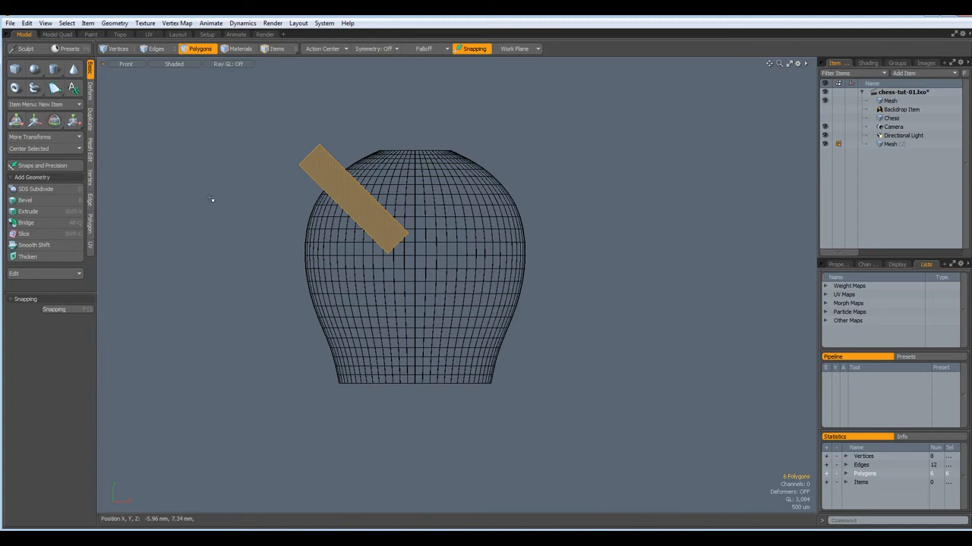
Switch the viewport to Perspective and select the bishop head mesh item
key(ctrl+space)
click(242, 181)
alt+drag(253, 257, 101, 257)
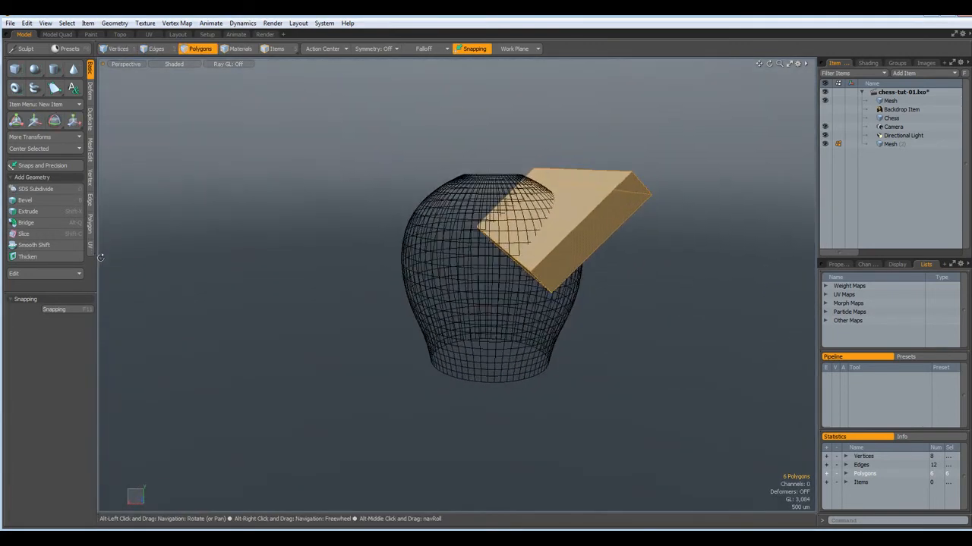
click(886, 100)
Select the head's top and bottom rim edge loops and fill the bottom opening
mouse_move(667, 295)
alt+mouse_down()
mouse_move(631, 333)
mouse_move(641, 346)
alt+mouse_up()
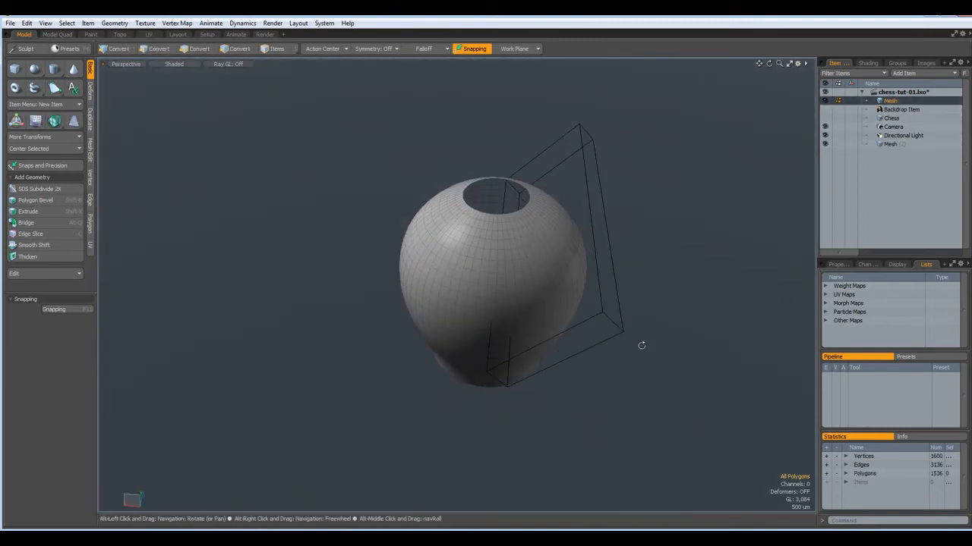
scroll(517, 233, up, 5)
scroll(451, 207, down, 4)
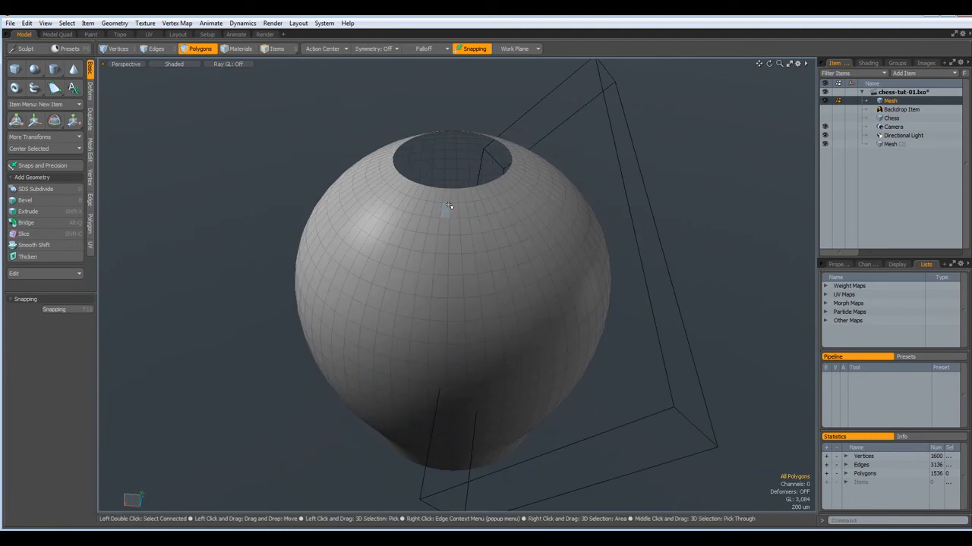
alt+drag(455, 184, 451, 187)
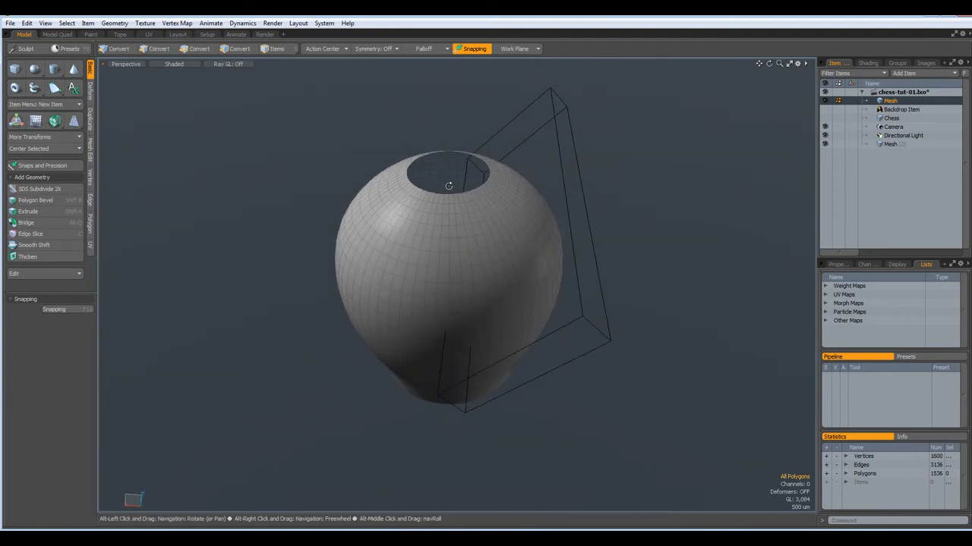
scroll(450, 189, up, 5)
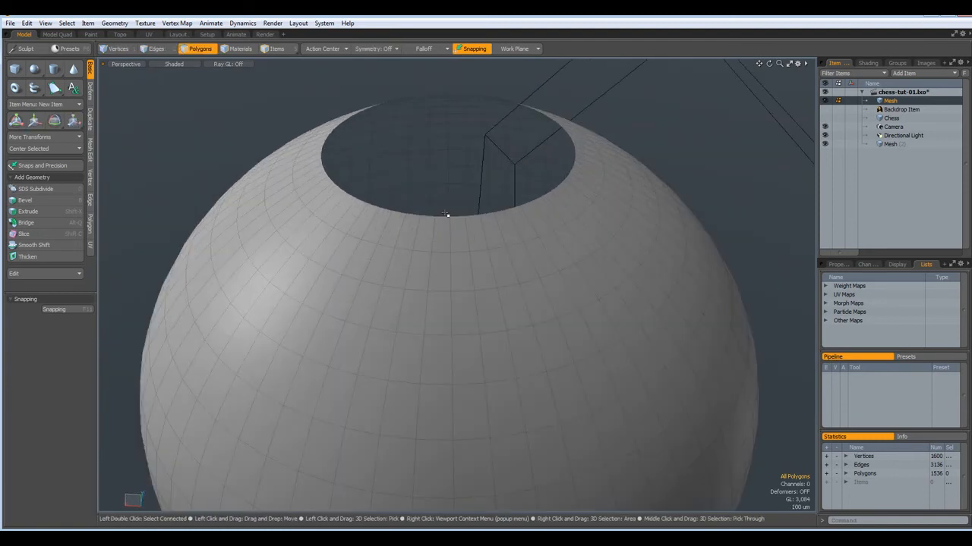
key(2)
double_click(443, 217)
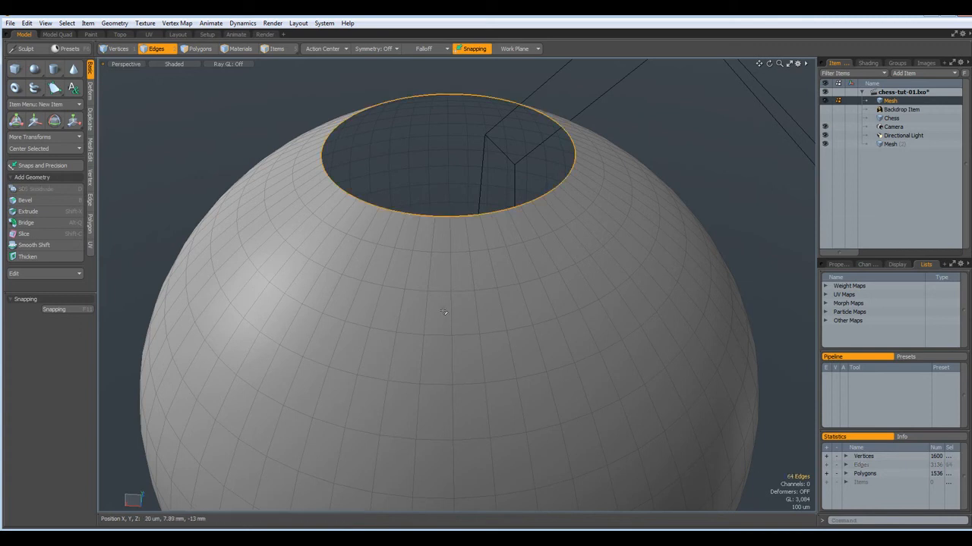
scroll(492, 361, down, 5)
alt+drag(484, 444, 444, 459)
scroll(444, 453, up, 5)
scroll(444, 454, up, 4)
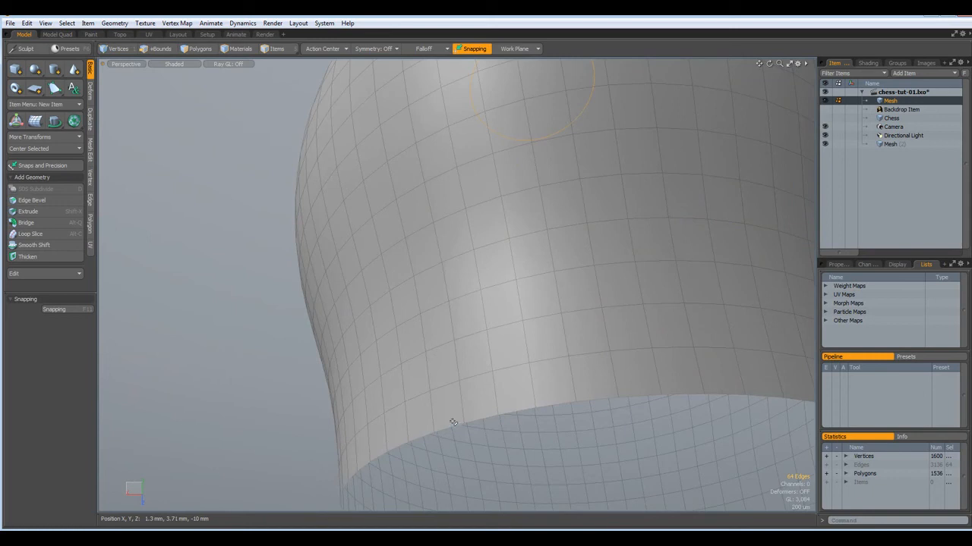
shift+double_click(452, 427)
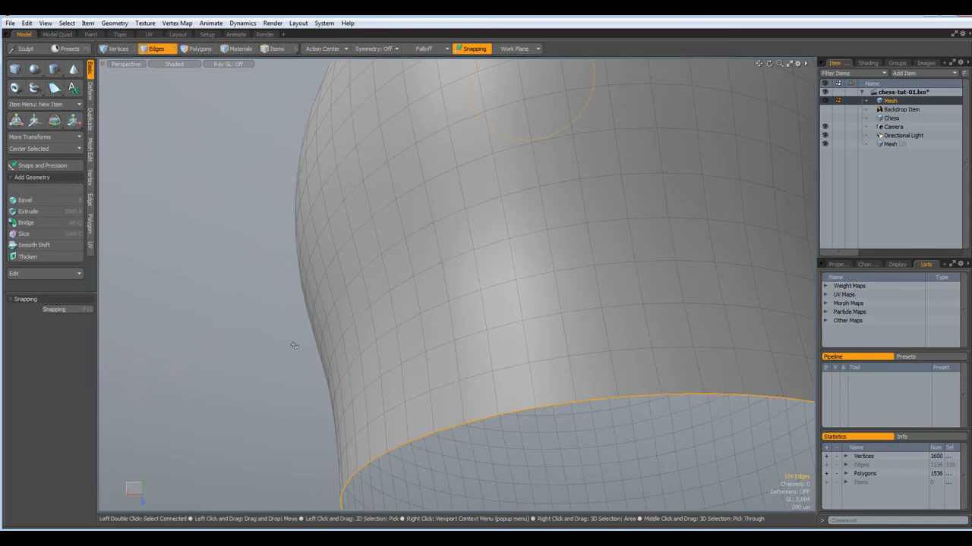
key(p)
Cap both open rims and bevel the caps with a 160 um inset
click(239, 328)
scroll(239, 321, down, 6)
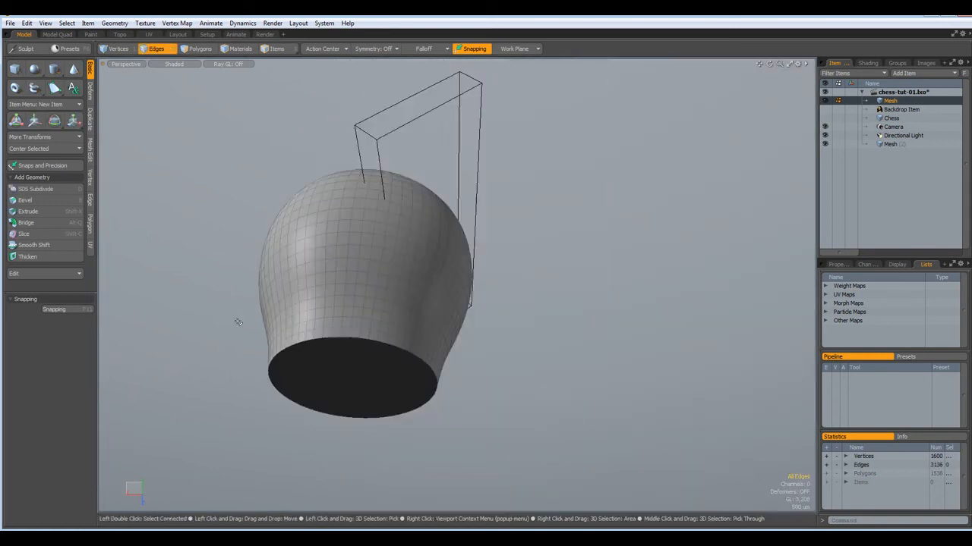
alt+drag(237, 322, 315, 378)
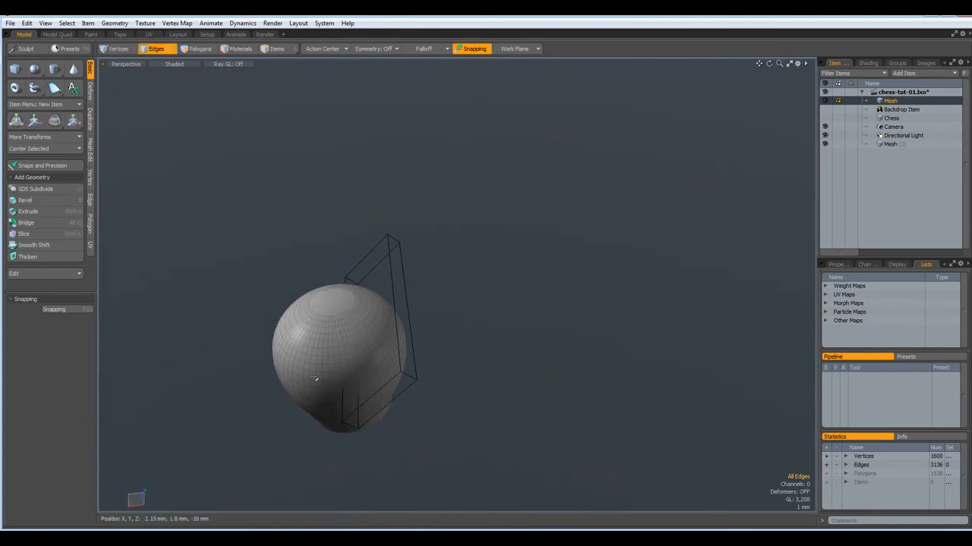
shift+click(159, 49)
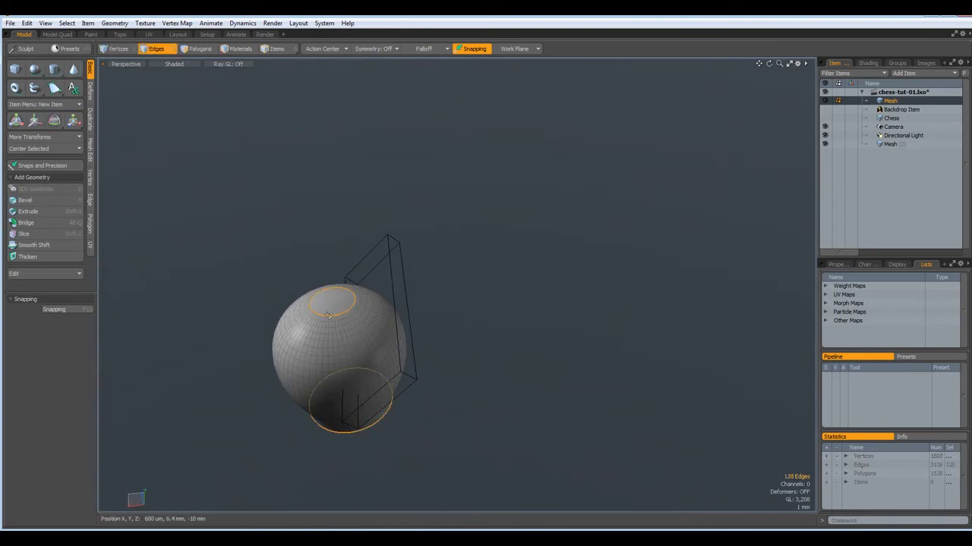
scroll(329, 312, up, 2)
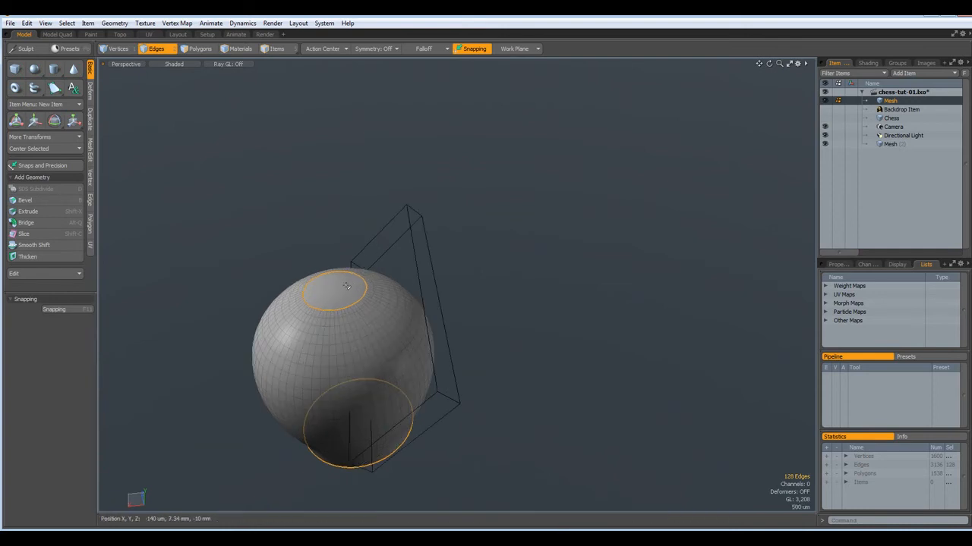
key(p)
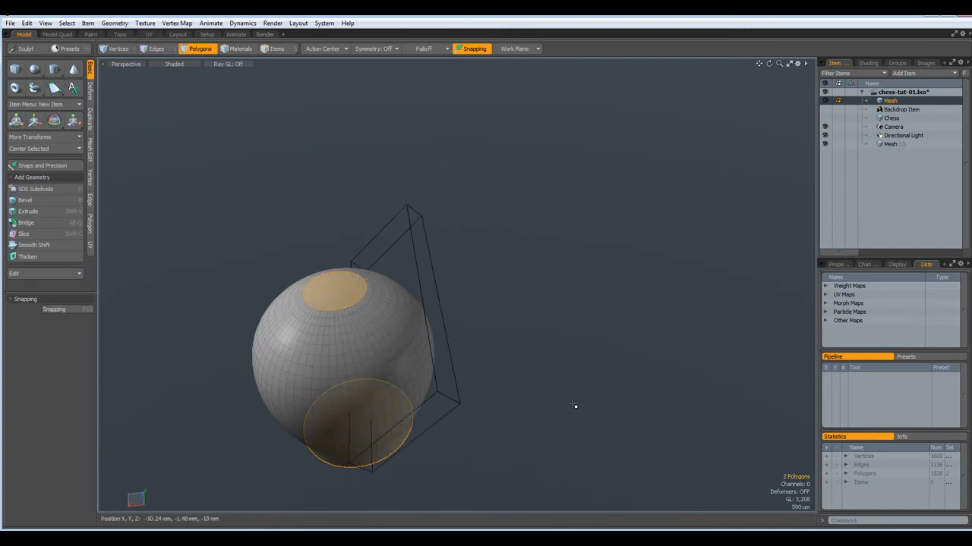
key(b)
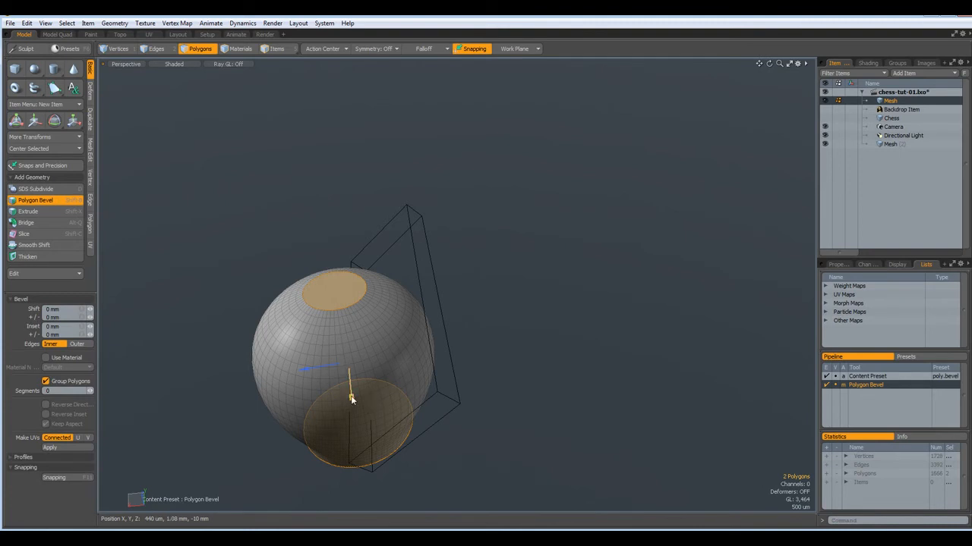
drag(351, 396, 355, 397)
key(space)
click(528, 412)
Return to edge selection and reframe the view on the head and cutter box
key(ctrl)
ctrl+click(157, 51)
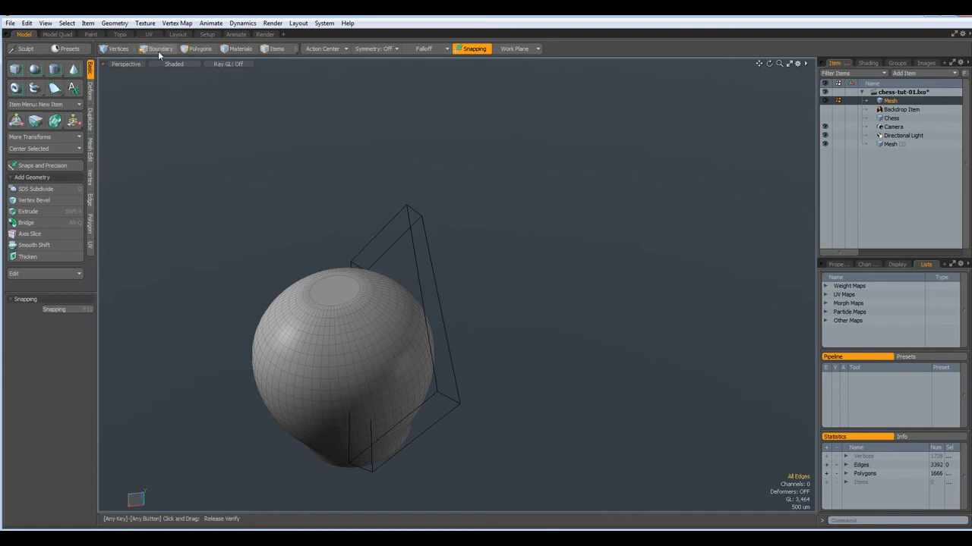
alt+drag(501, 460, 488, 399)
scroll(488, 399, up, 3)
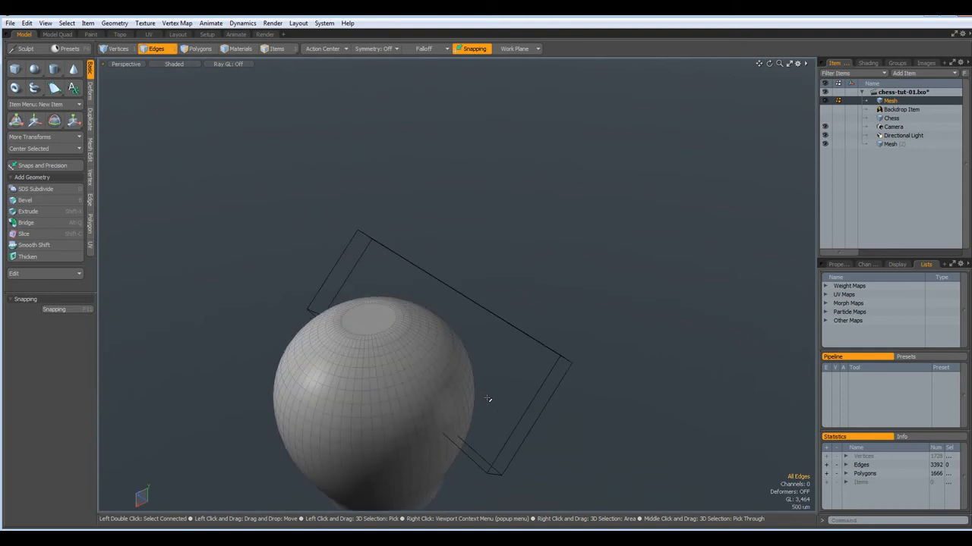
alt+shift+drag(495, 445, 516, 335)
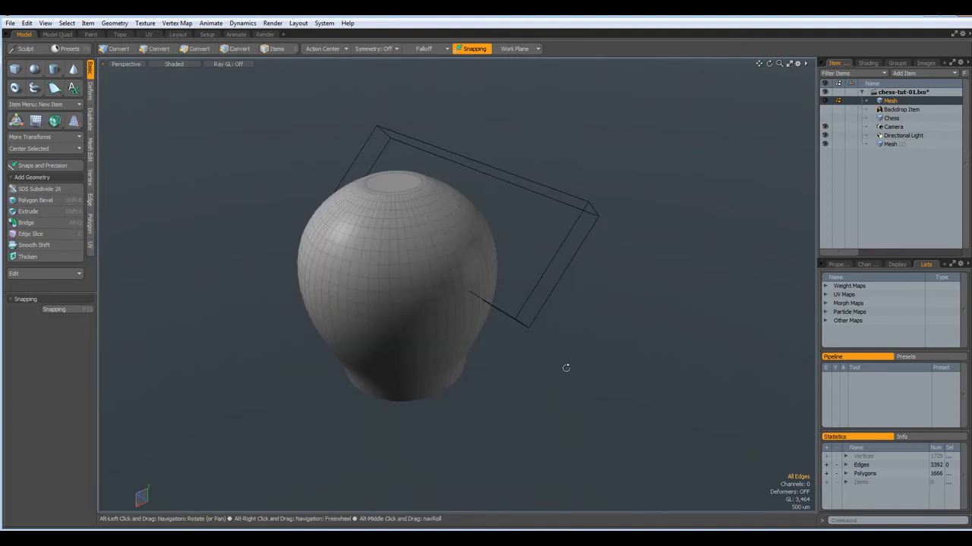
alt+drag(564, 369, 510, 384)
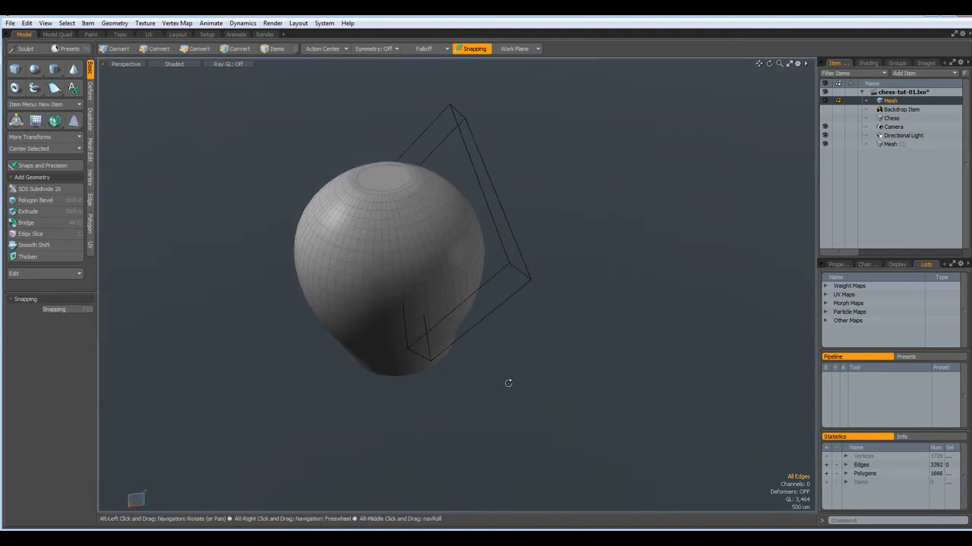
Try a Boolean Subtract with the cutter box and dismiss the 'Mesh is not closed' error
click(90, 156)
click(43, 258)
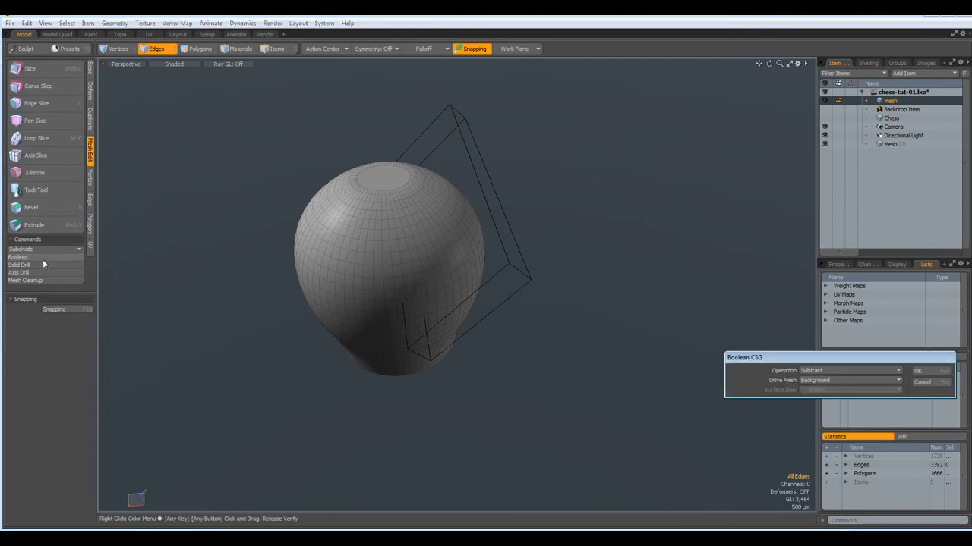
click(917, 370)
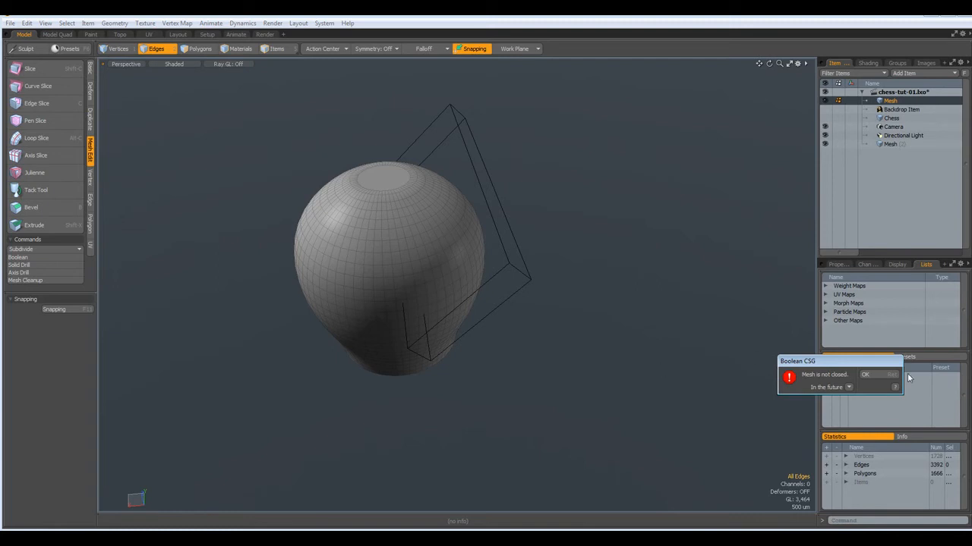
click(866, 375)
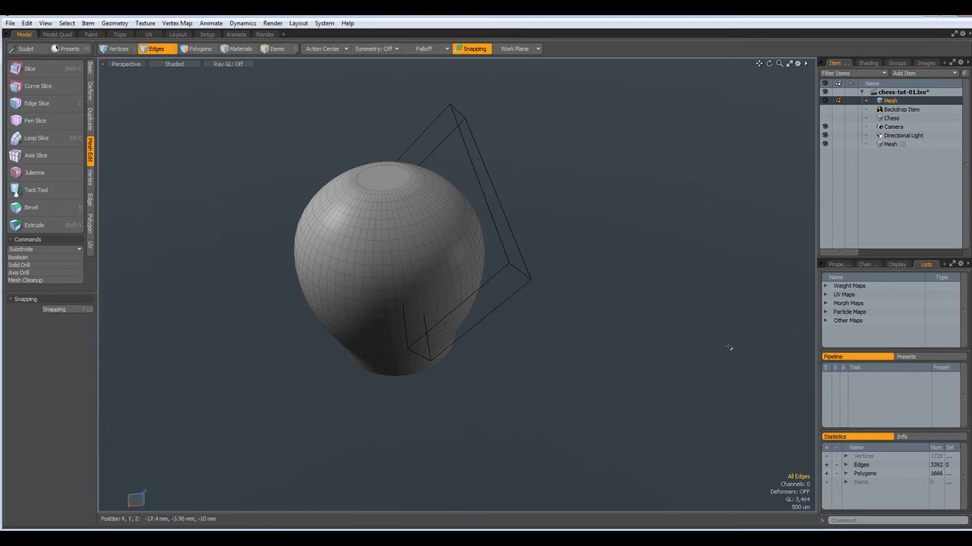
alt+drag(621, 331, 605, 300)
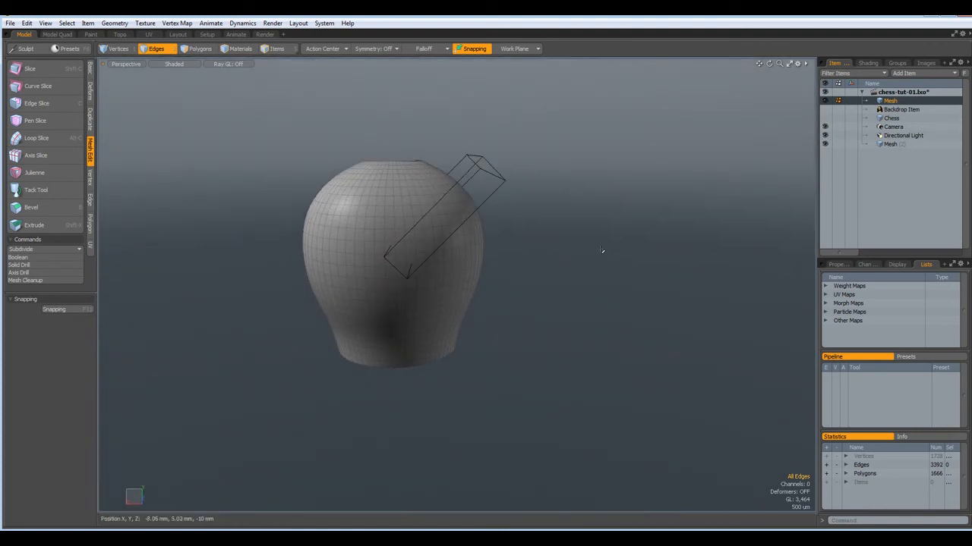
alt+shift+drag(530, 270, 521, 308)
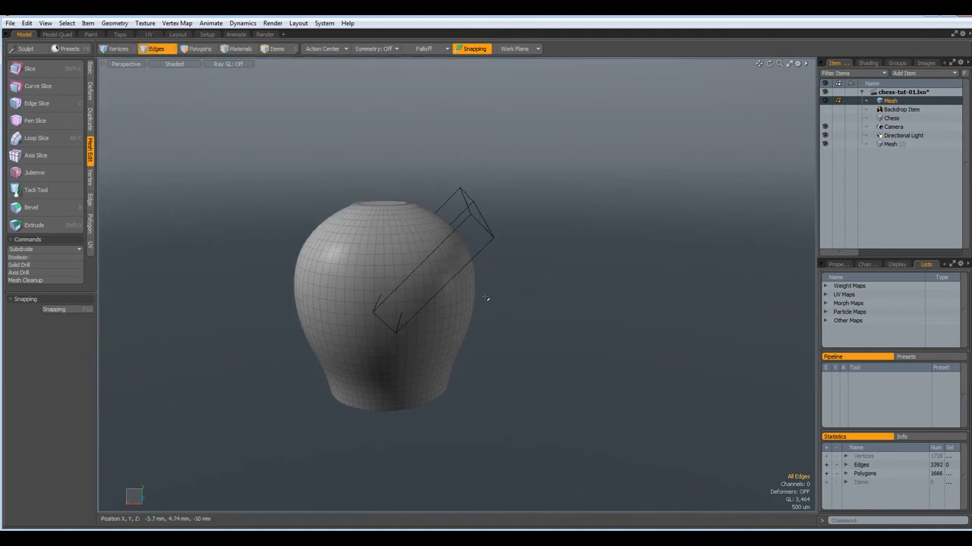
scroll(457, 269, up, 5)
scroll(456, 269, down, 3)
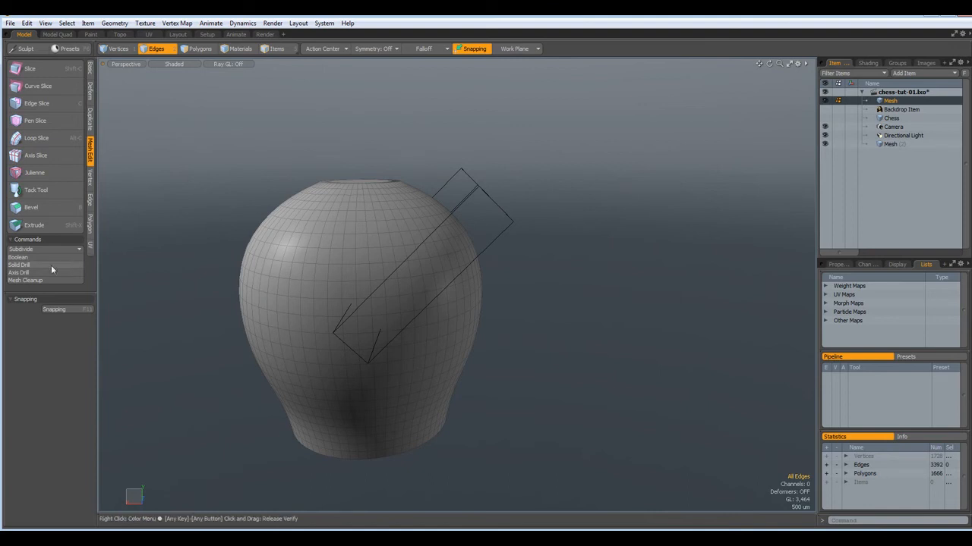
Run Solid Drill with the Stencil operation to imprint the box outline onto the head
click(18, 265)
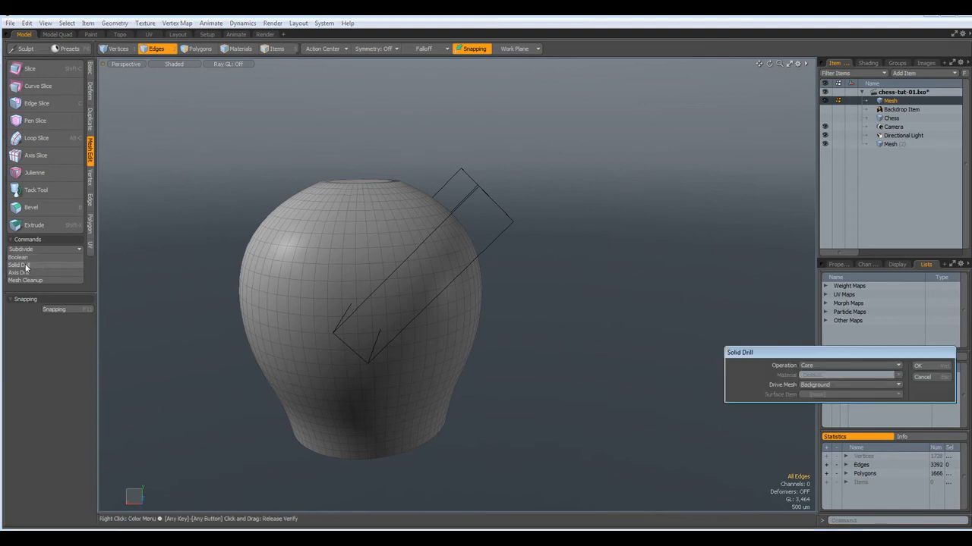
click(899, 365)
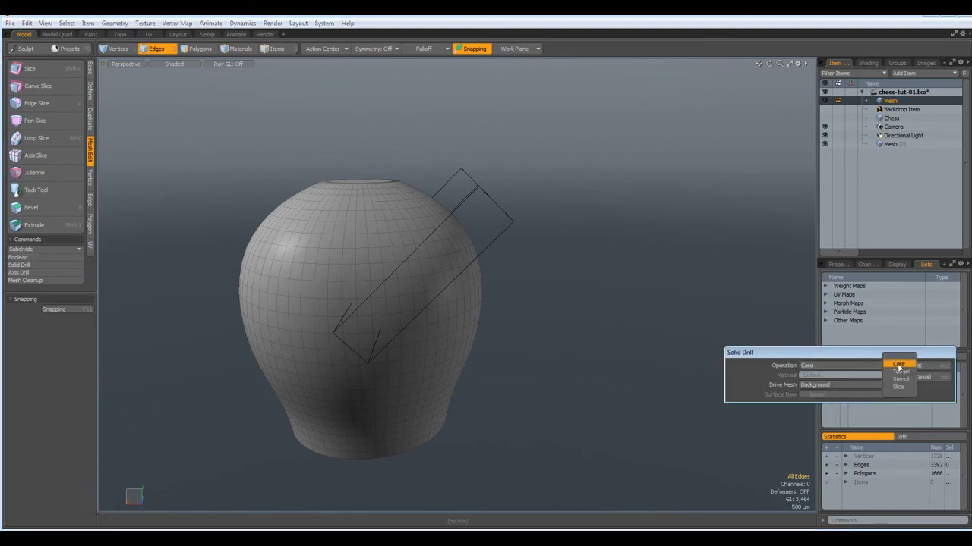
click(896, 380)
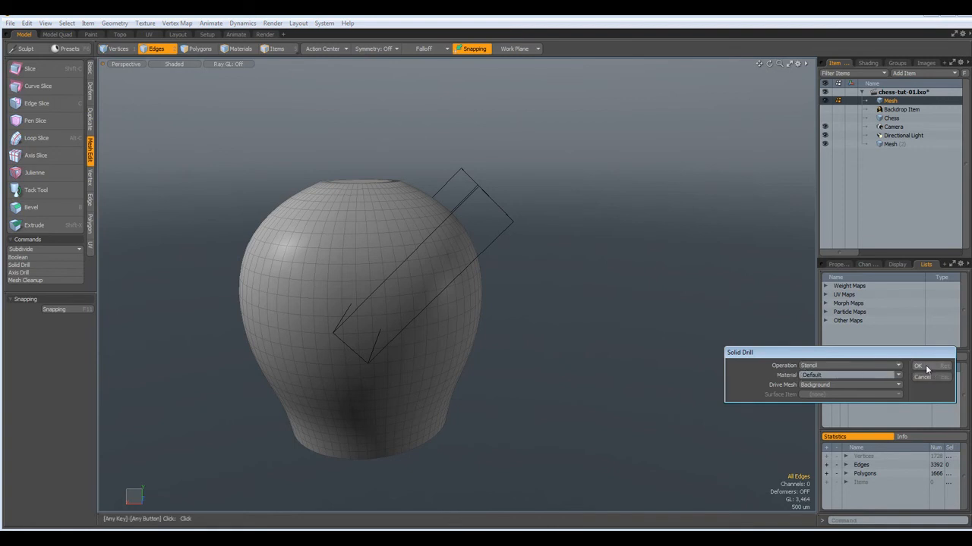
click(926, 368)
alt+drag(475, 303, 173, 302)
key(2)
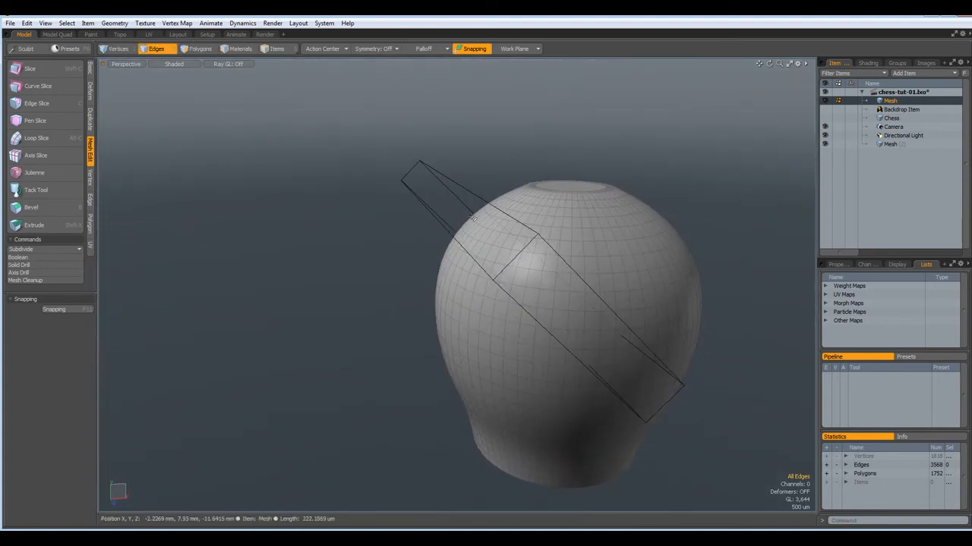
alt+drag(556, 322, 450, 125)
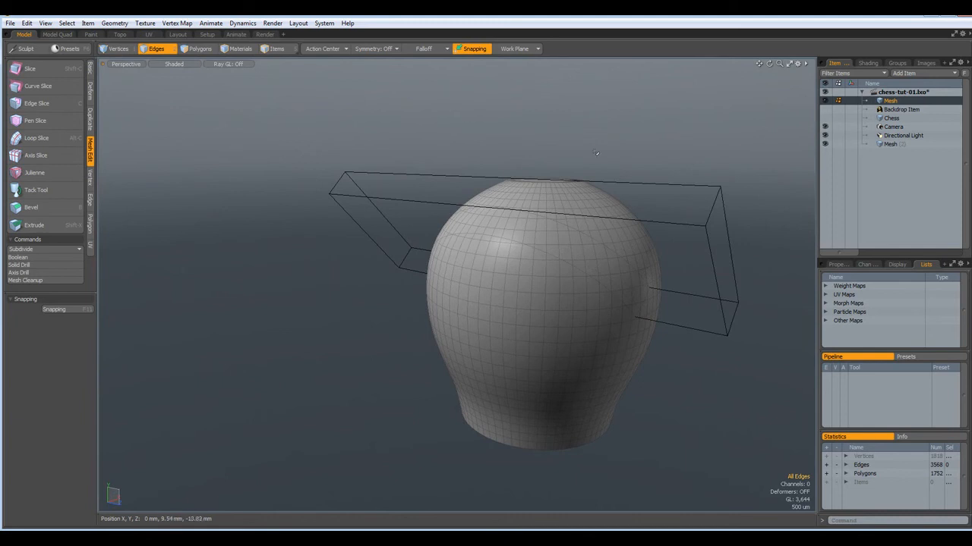
Make the box active, select its front face, and reset the work plane
click(881, 143)
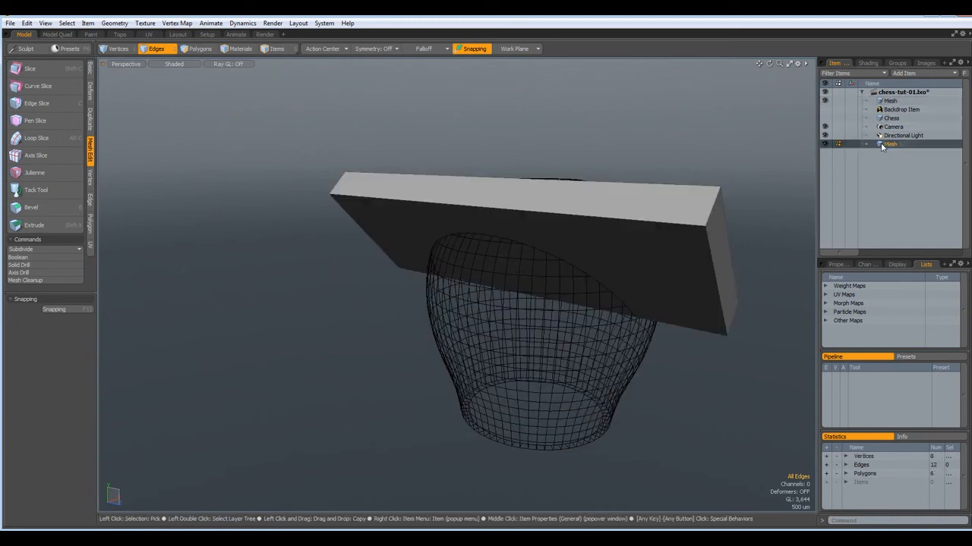
click(516, 50)
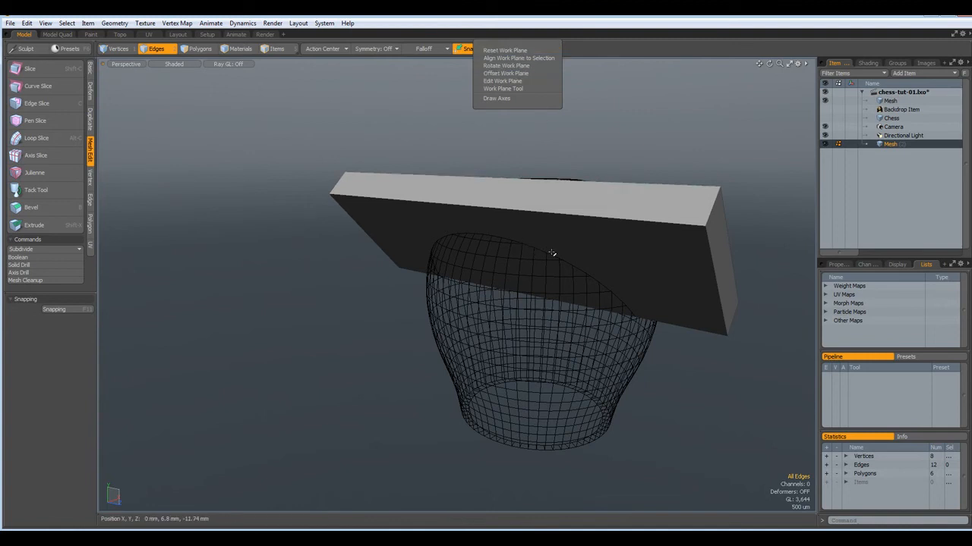
click(551, 254)
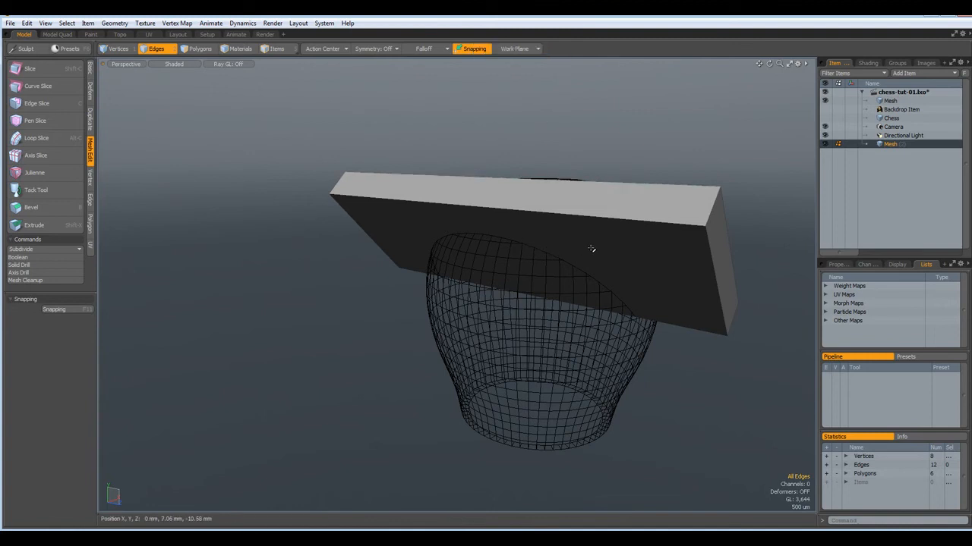
key(4)
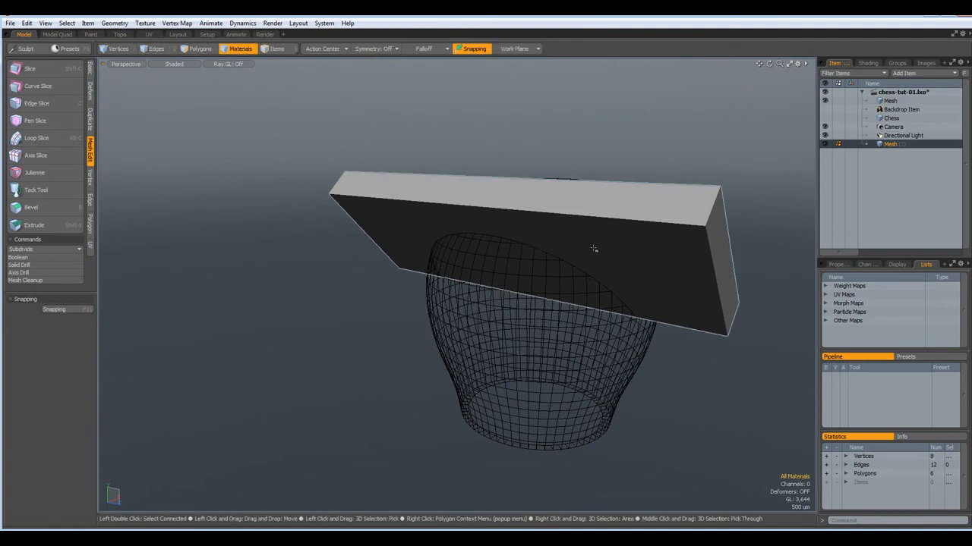
key(3)
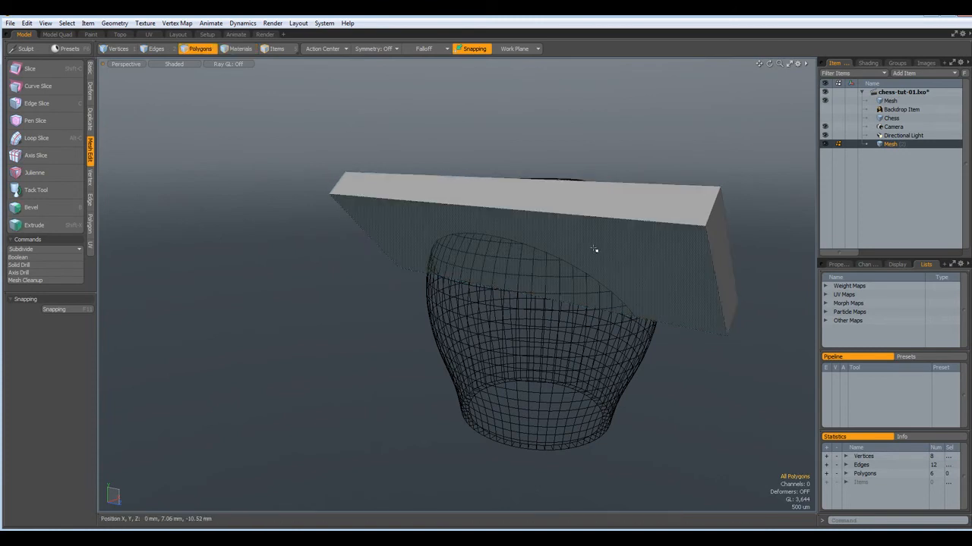
click(595, 249)
click(516, 48)
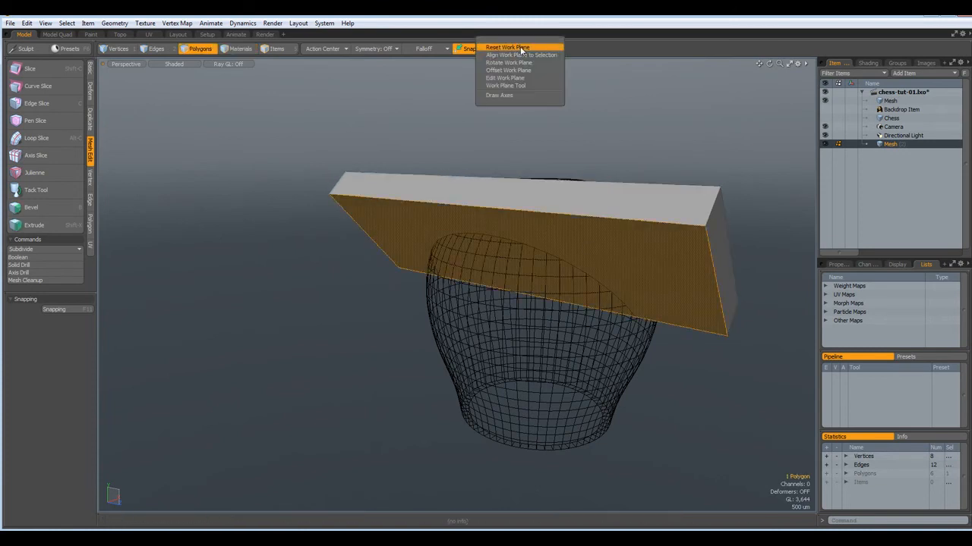
click(521, 48)
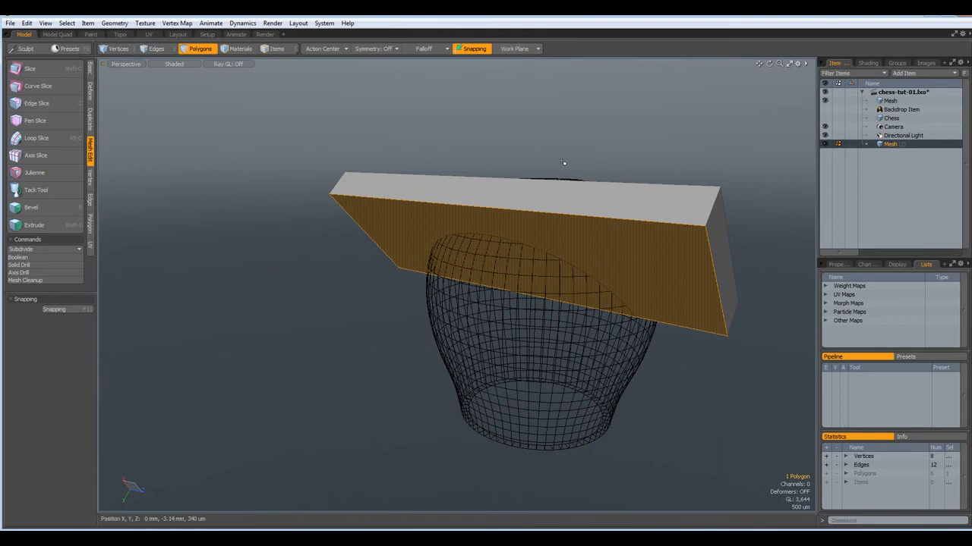
key(KP_1)
Face the box straight on in Front view and make the sphere head the active mesh
key(KP_2)
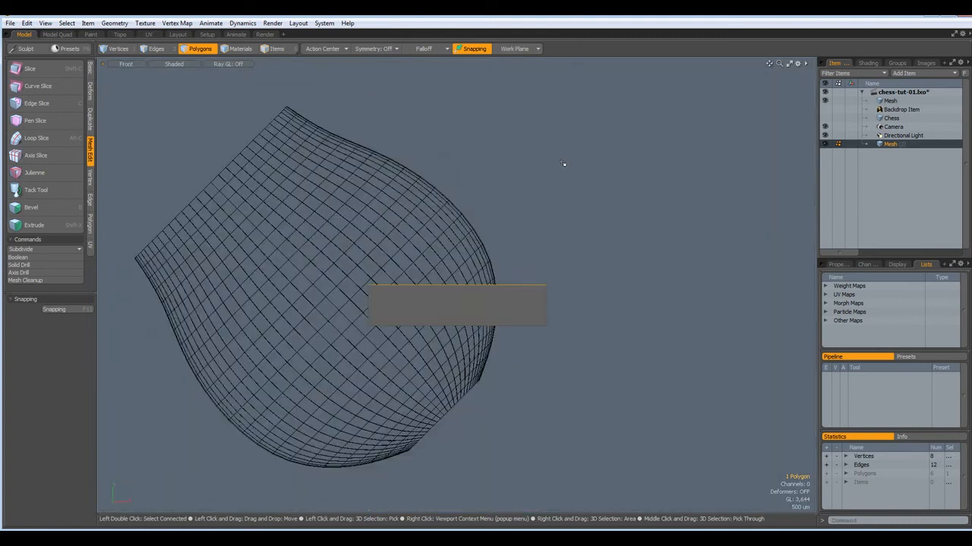
scroll(466, 312, up, 5)
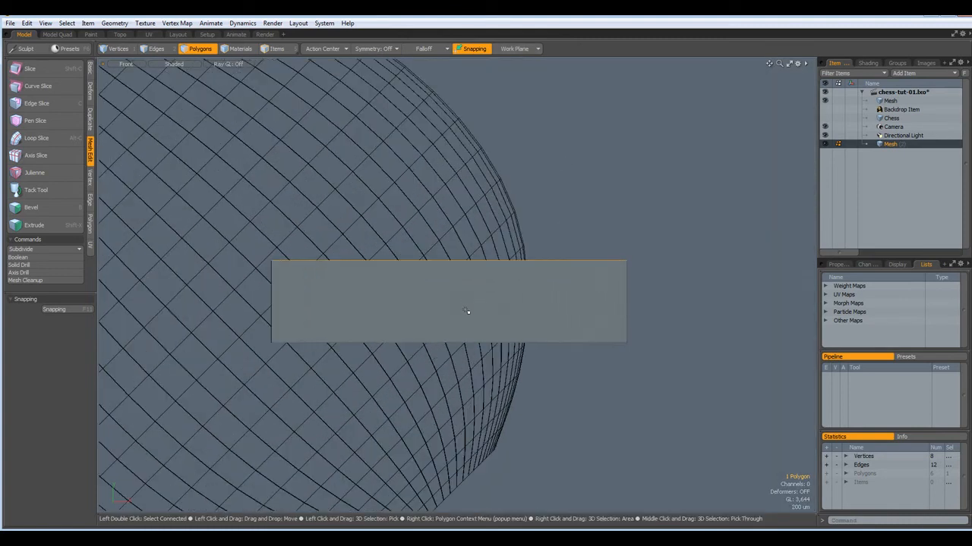
alt+drag(333, 347, 382, 353)
scroll(382, 353, up, 2)
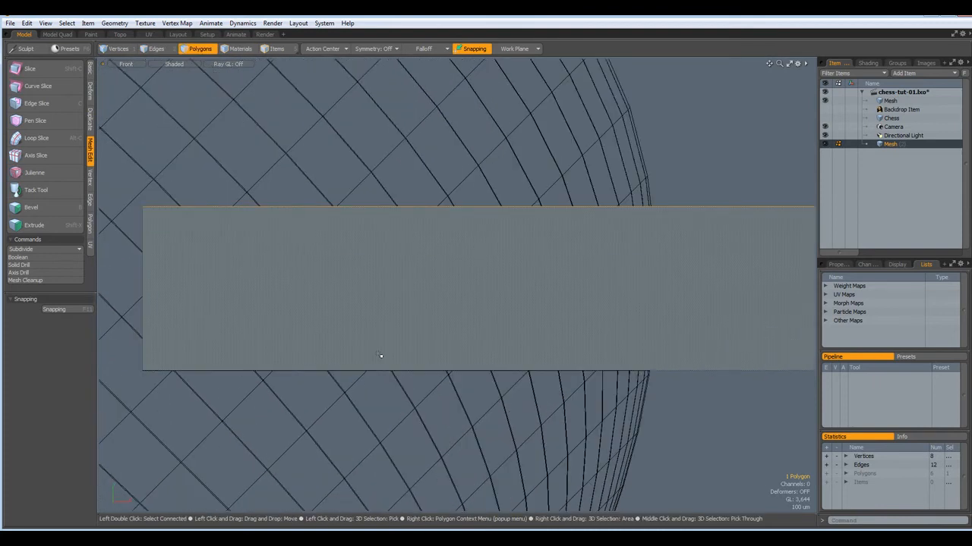
scroll(382, 354, down, 2)
scroll(385, 363, up, 2)
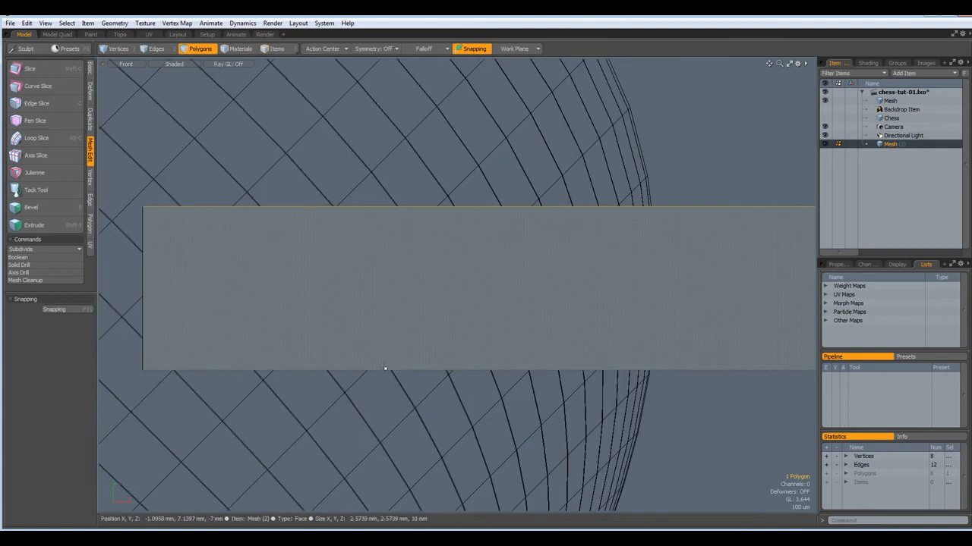
alt+drag(368, 421, 355, 423)
click(887, 101)
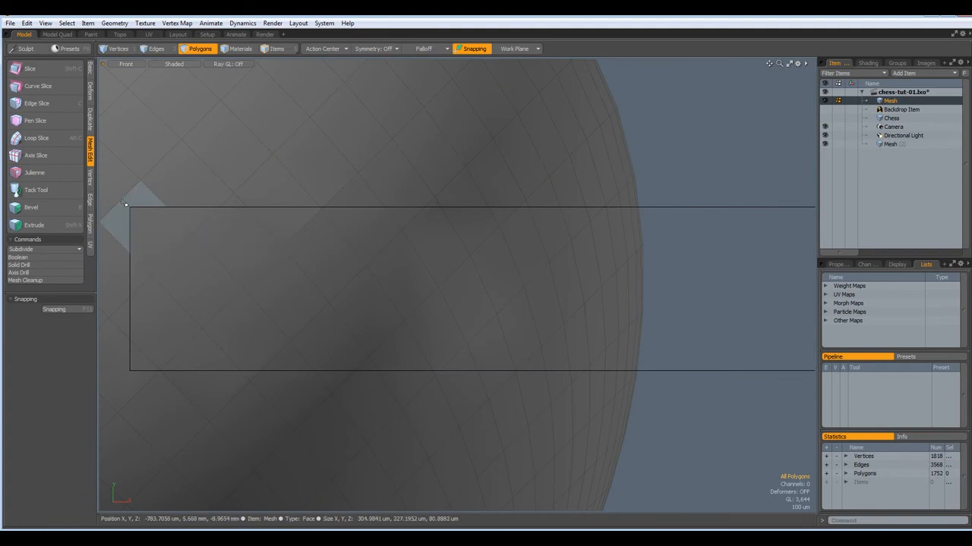
Select the 119 sphere polygons inside the box outline and delete them to open the hole
drag(126, 204, 669, 375)
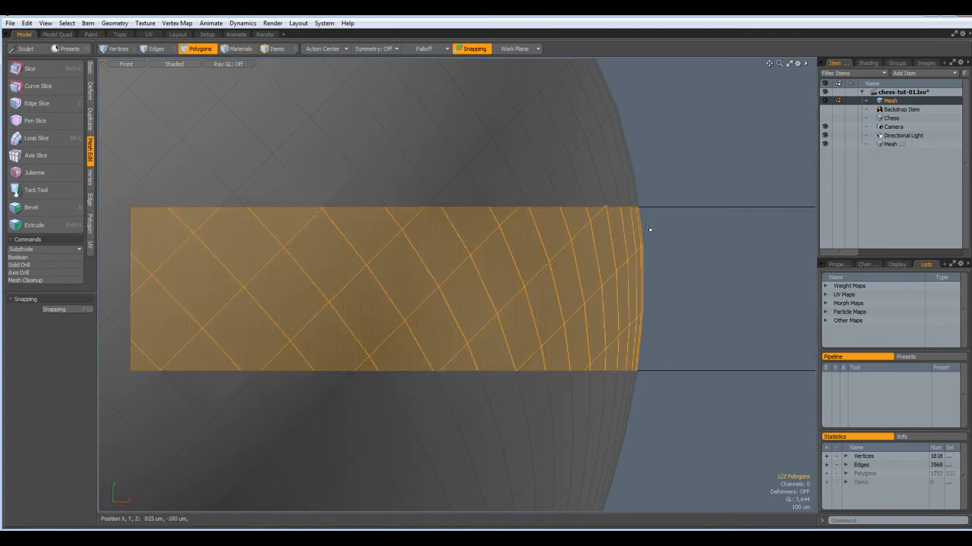
drag(129, 206, 650, 371)
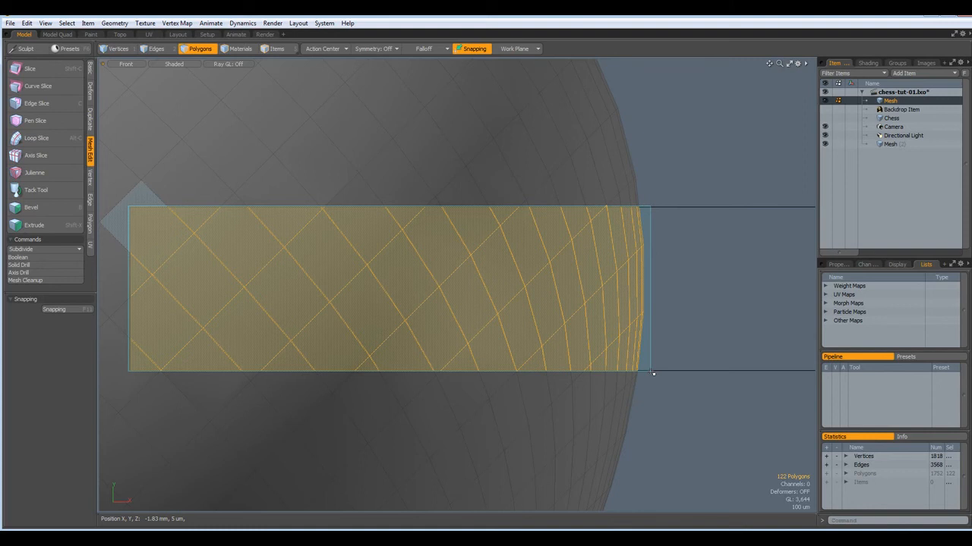
right_drag(651, 372, 651, 372)
scroll(652, 373, up, 1)
scroll(658, 323, down, 2)
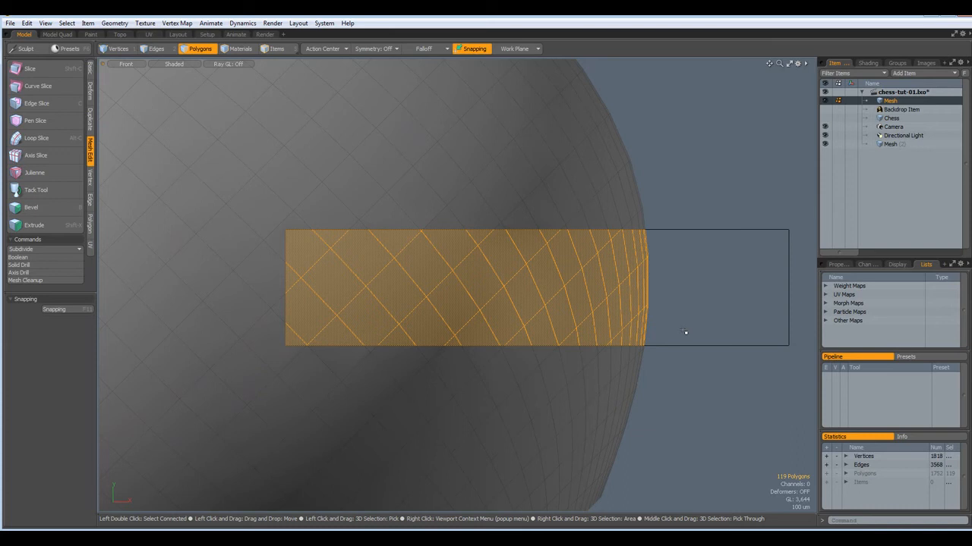
key(ctrl+x)
key(ctrl+v)
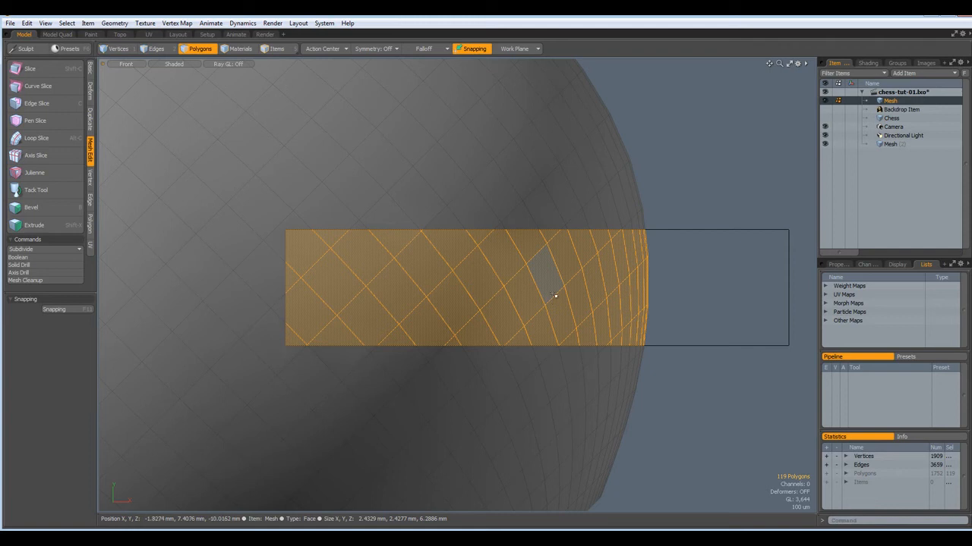
key(Delete)
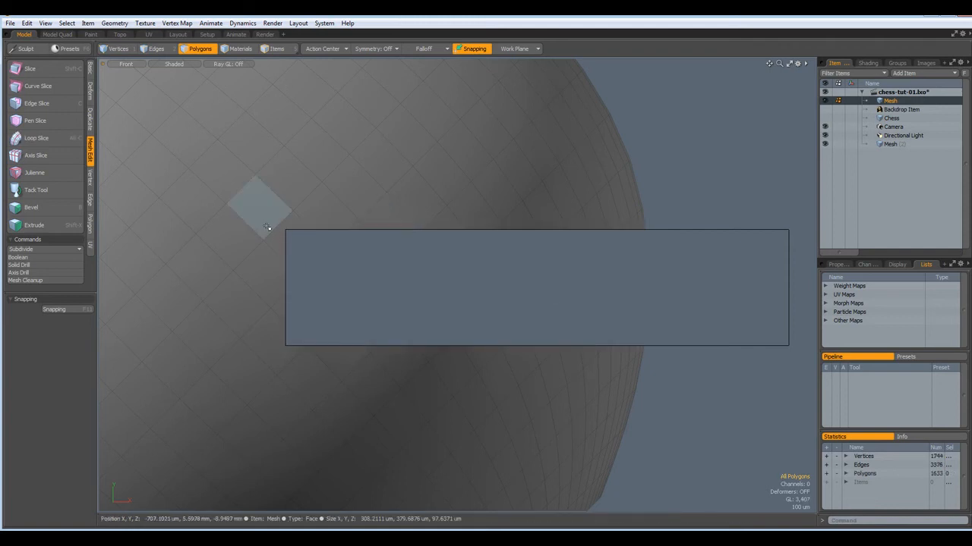
scroll(268, 228, up, 2)
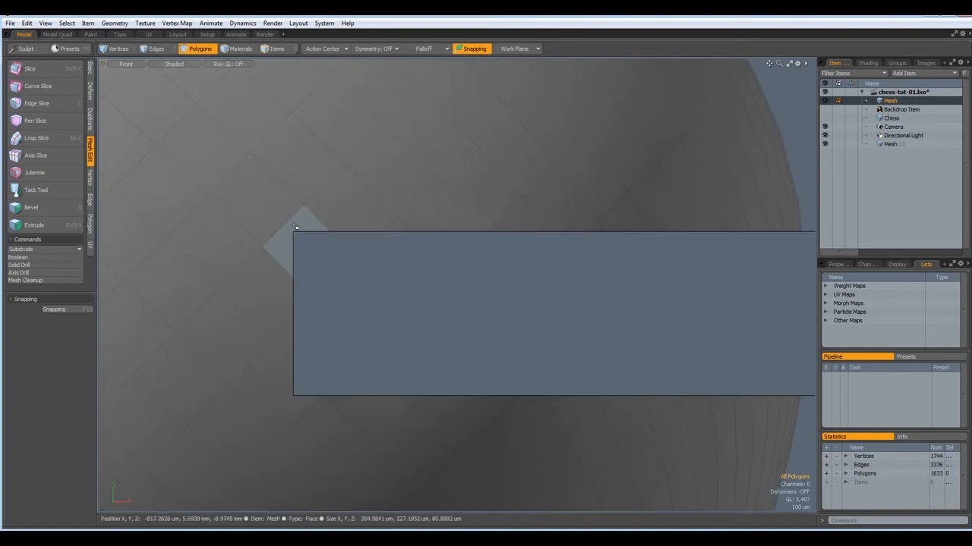
Bridge across the rectangular hole's border edges and inspect the result in Perspective
key(2)
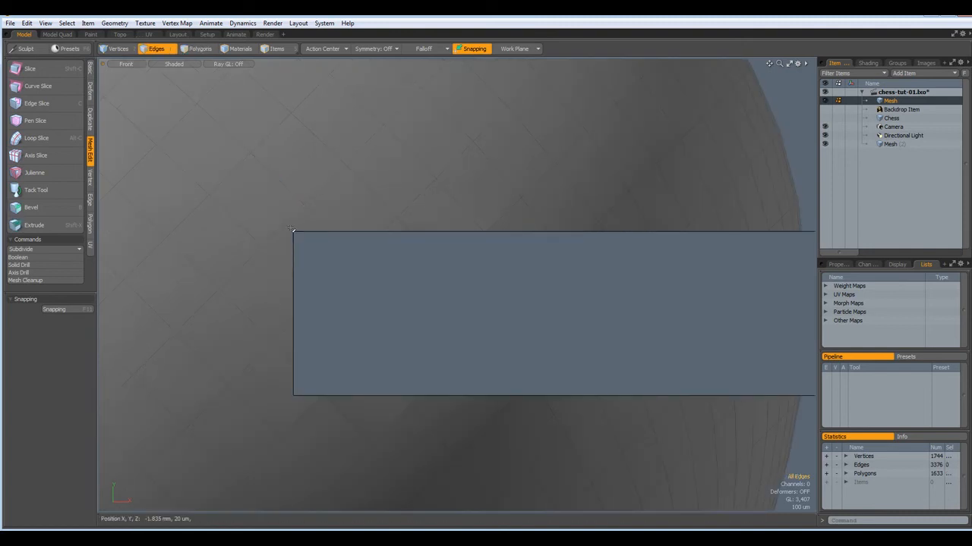
right_drag(294, 230, 304, 401)
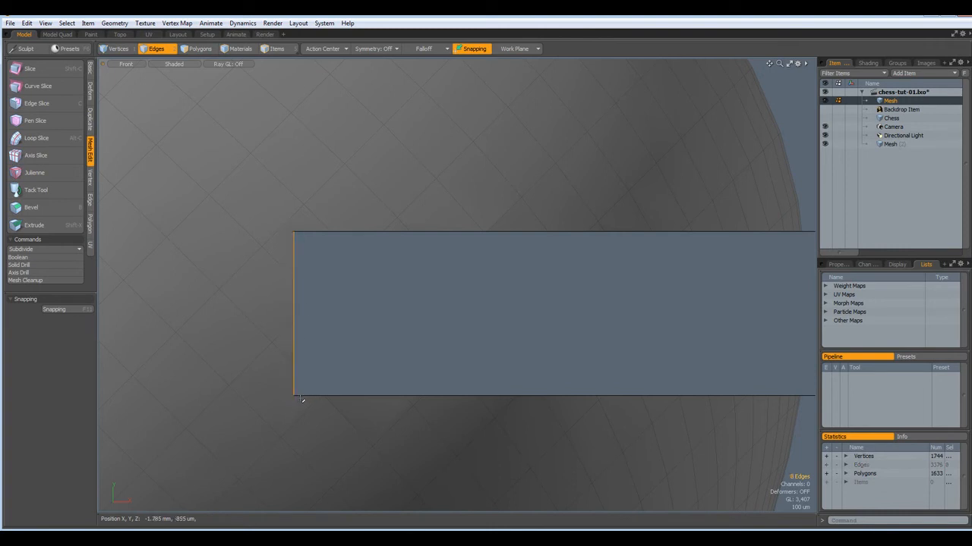
key(alt+b)
click(346, 378)
key(ctrl+space)
click(431, 318)
alt+drag(438, 295, 382, 296)
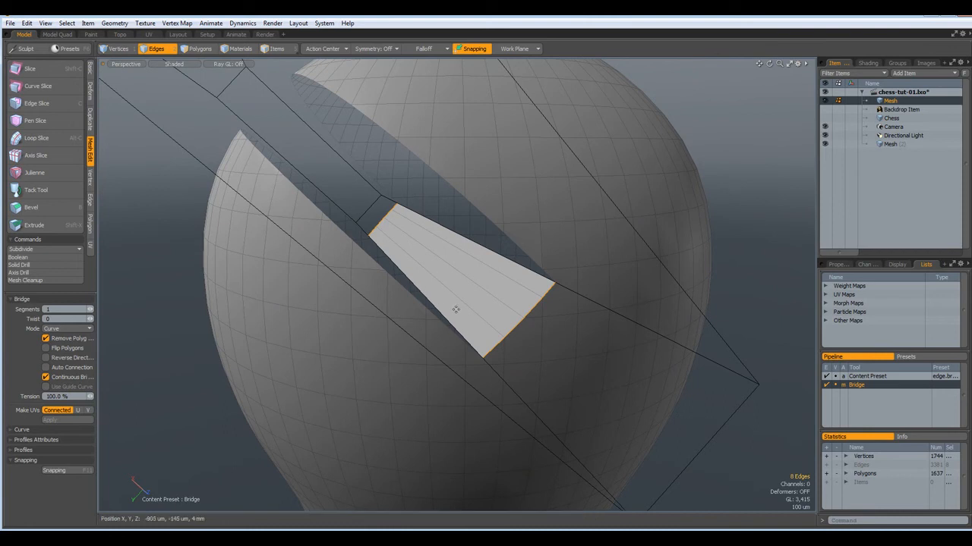
alt+drag(540, 327, 514, 322)
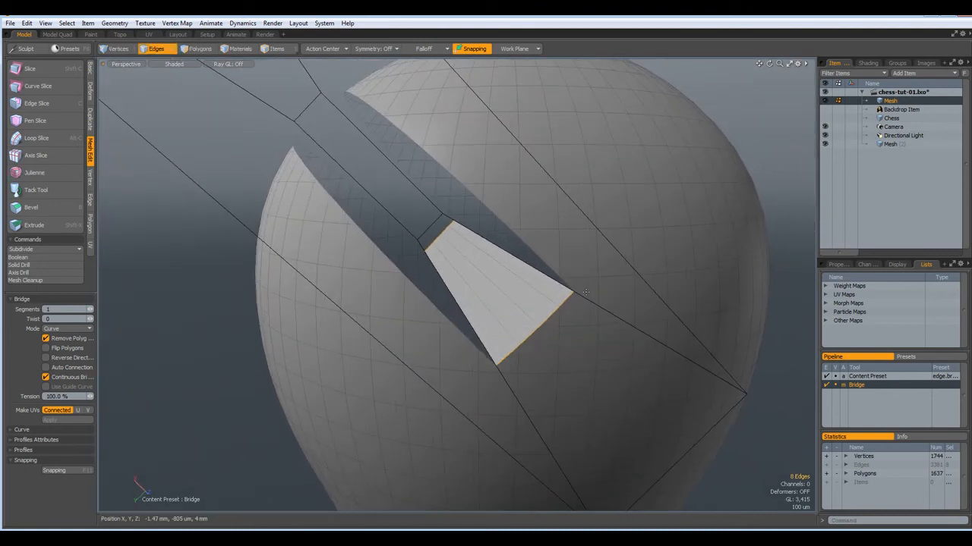
scroll(504, 297, up, 3)
scroll(504, 297, down, 2)
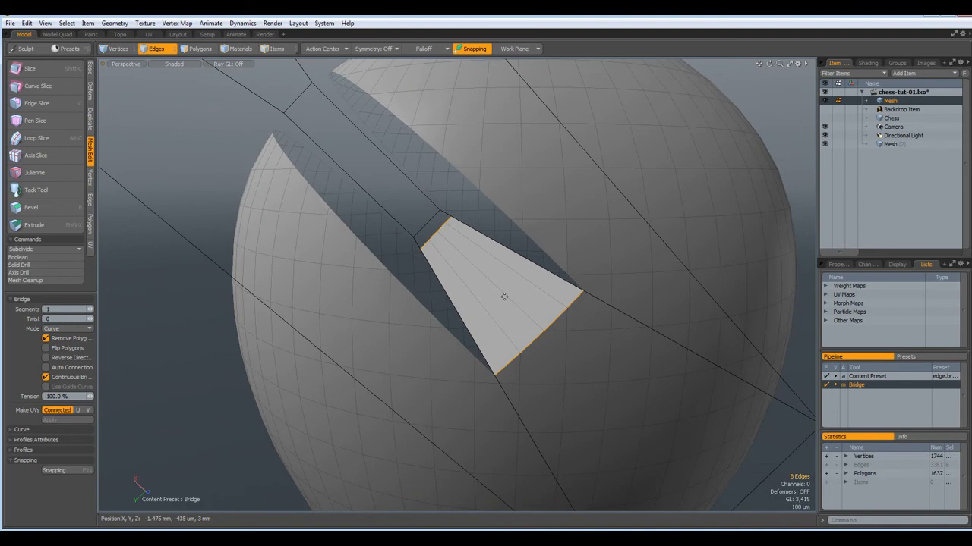
Undo the bridge and restore the sphere's deleted strip
key(ctrl+z)
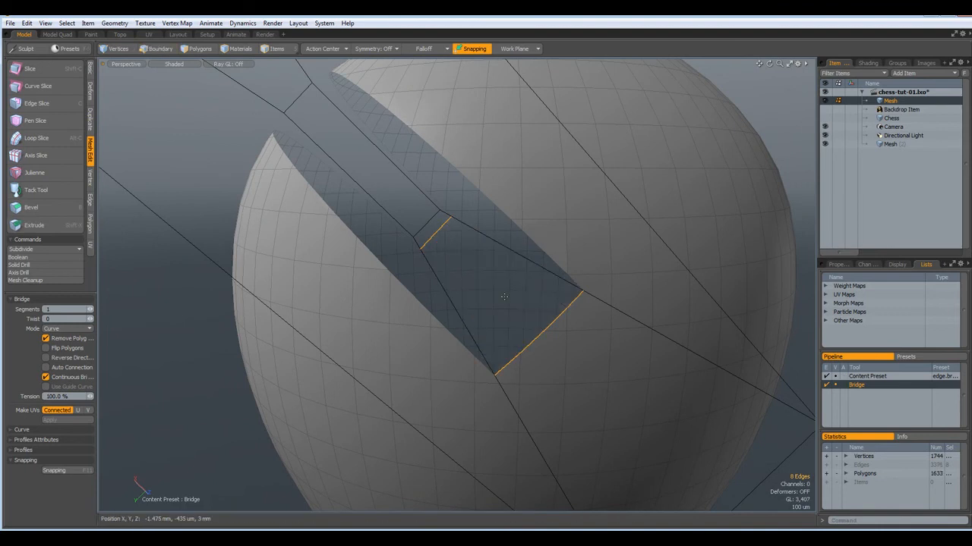
key(ctrl+z)
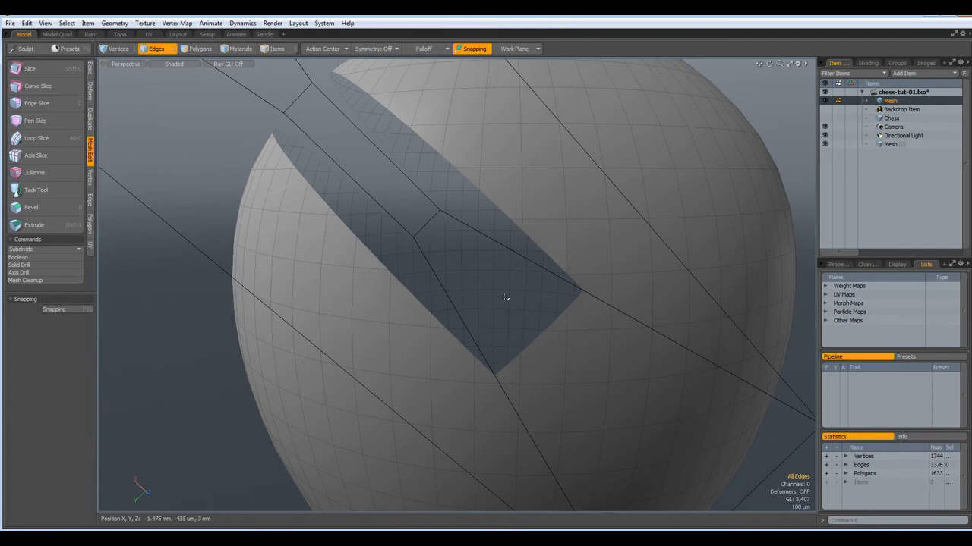
key(ctrl+z)
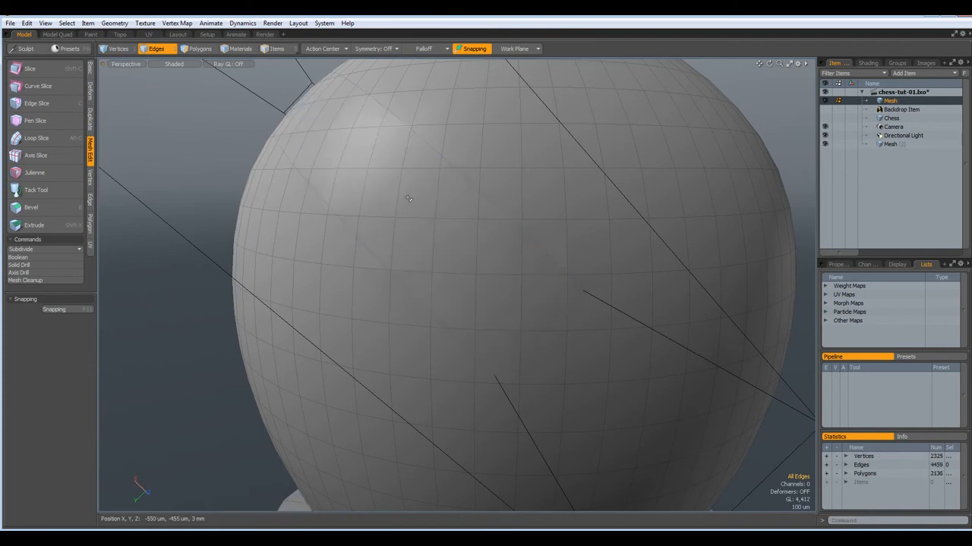
Collapse the rectangular strip to zero width in X and slide it to the left
key(3)
double_click(415, 203)
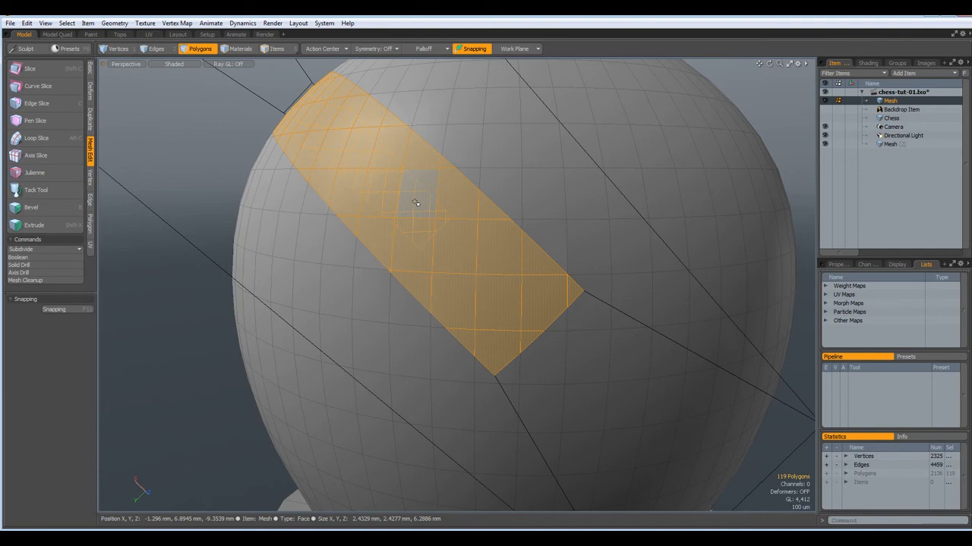
key(KP_1)
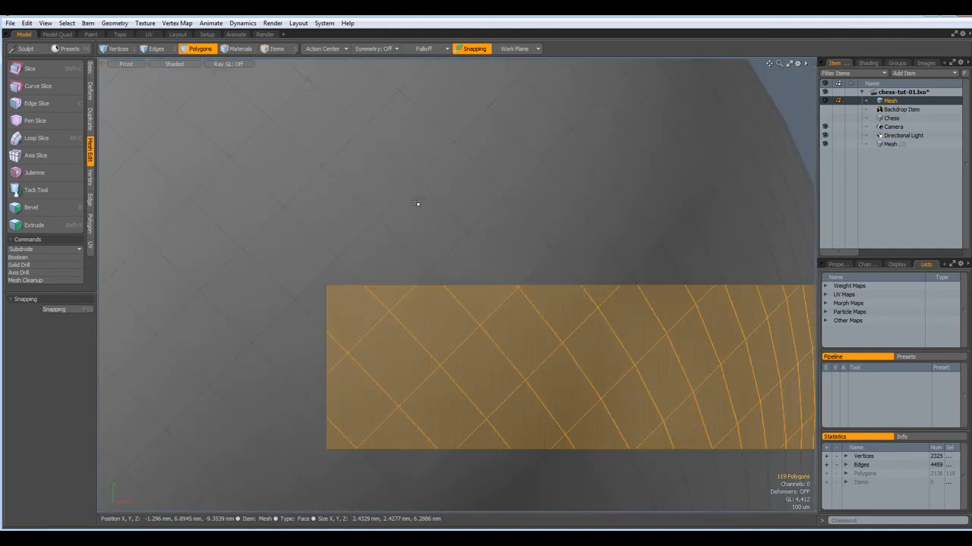
scroll(402, 174, down, 4)
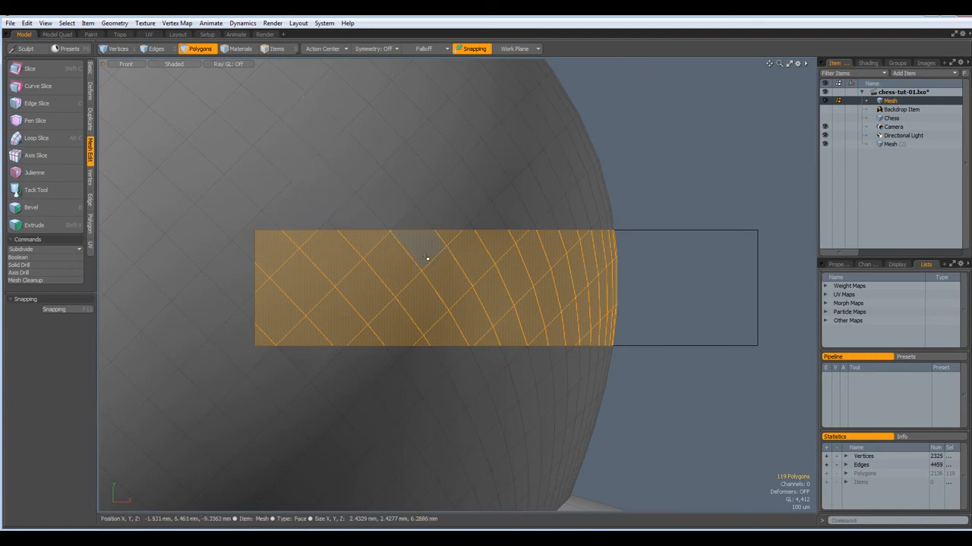
key(y)
drag(491, 286, 434, 288)
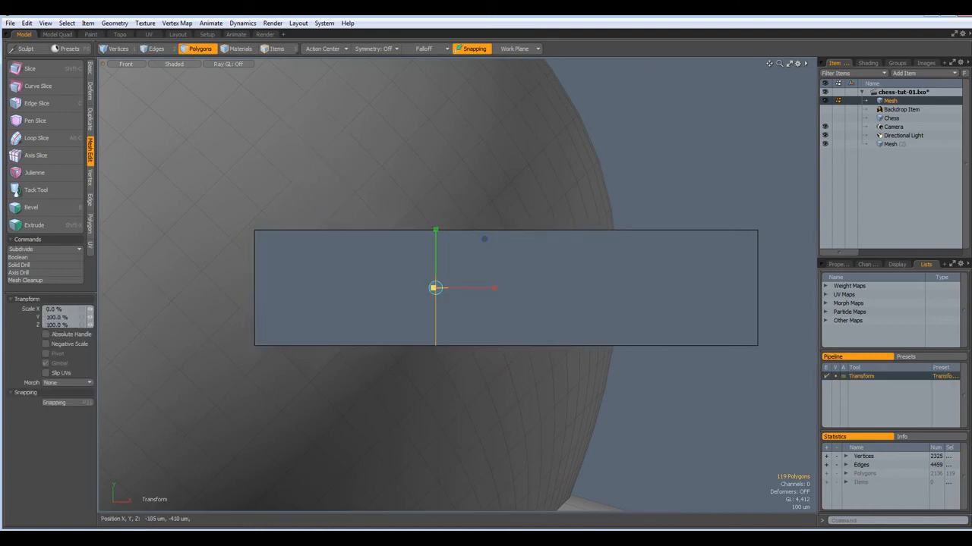
key(w)
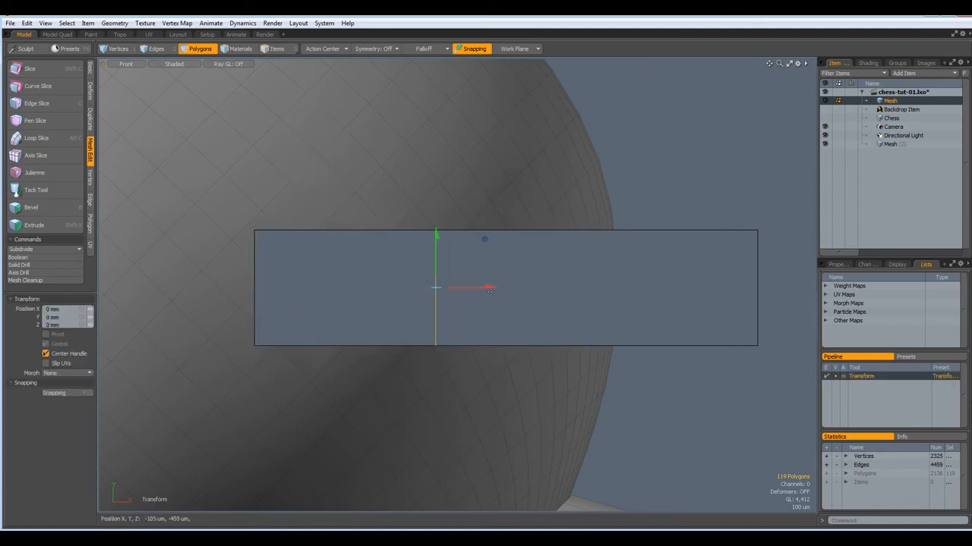
drag(487, 288, 404, 288)
drag(312, 239, 303, 239)
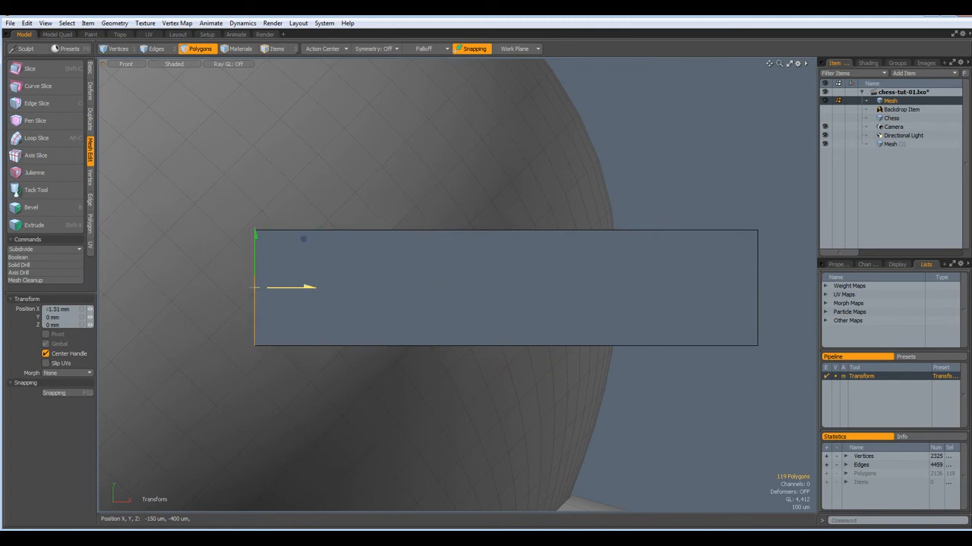
Select the strip's left-side edges and scale them to 0% in X
alt+shift+drag(325, 307, 535, 355)
scroll(480, 339, up, 5)
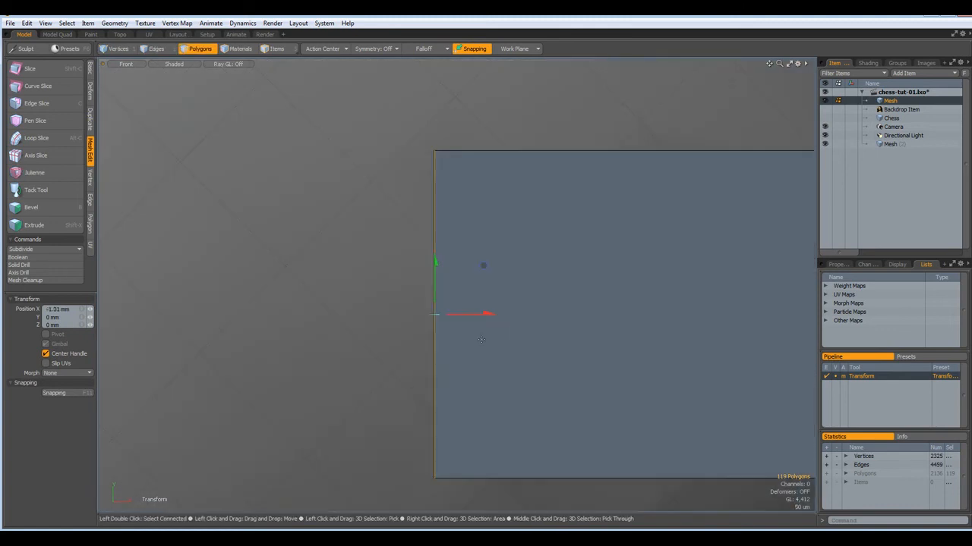
key(q)
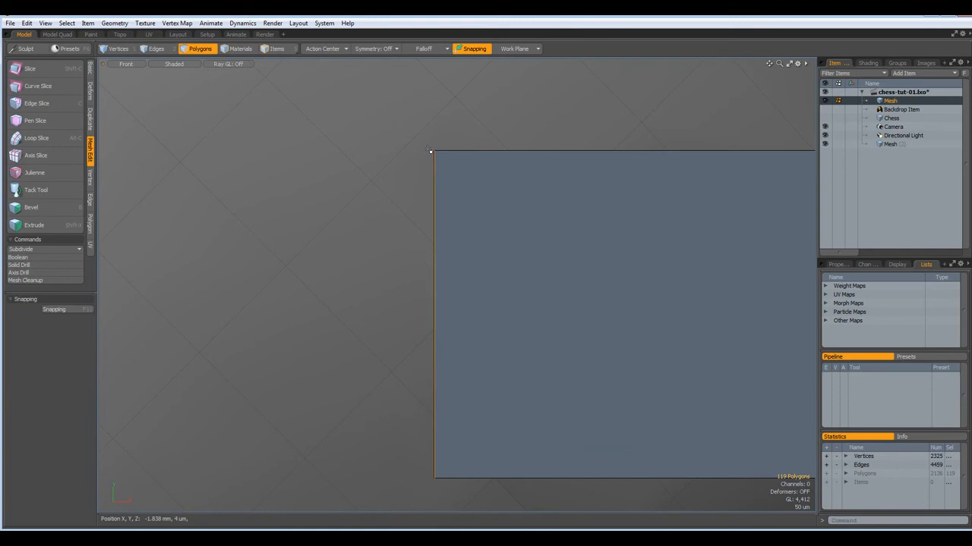
key(2)
mouse_move(427, 144)
right_down()
mouse_move(446, 269)
mouse_move(445, 472)
right_up()
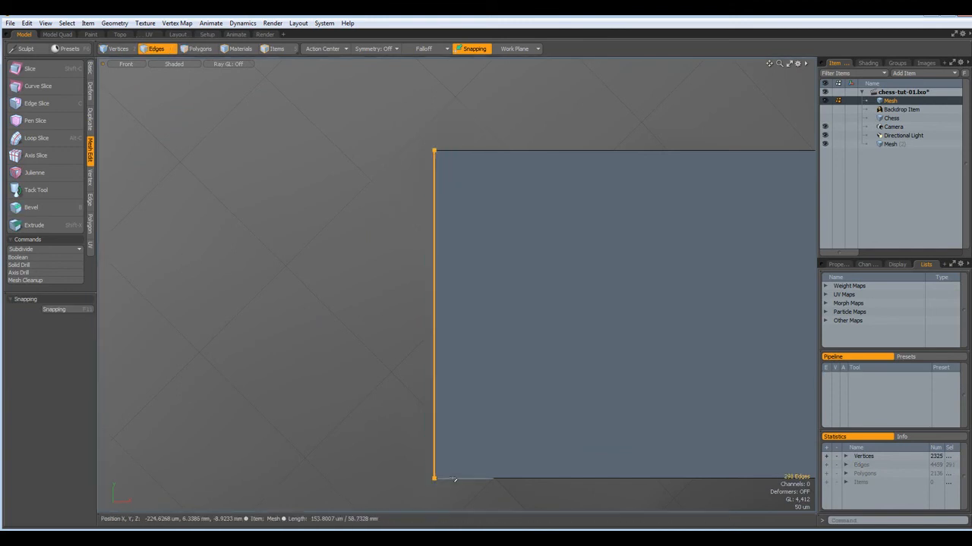
key(r)
drag(494, 314, 433, 314)
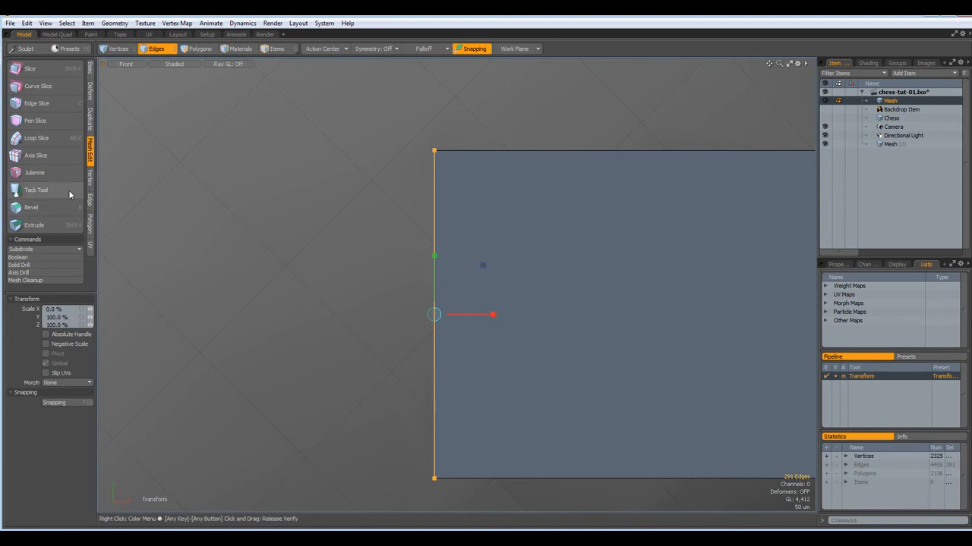
Merge vertices within 100 um, then undo the overly broad 151-vertex merge
click(90, 176)
click(30, 240)
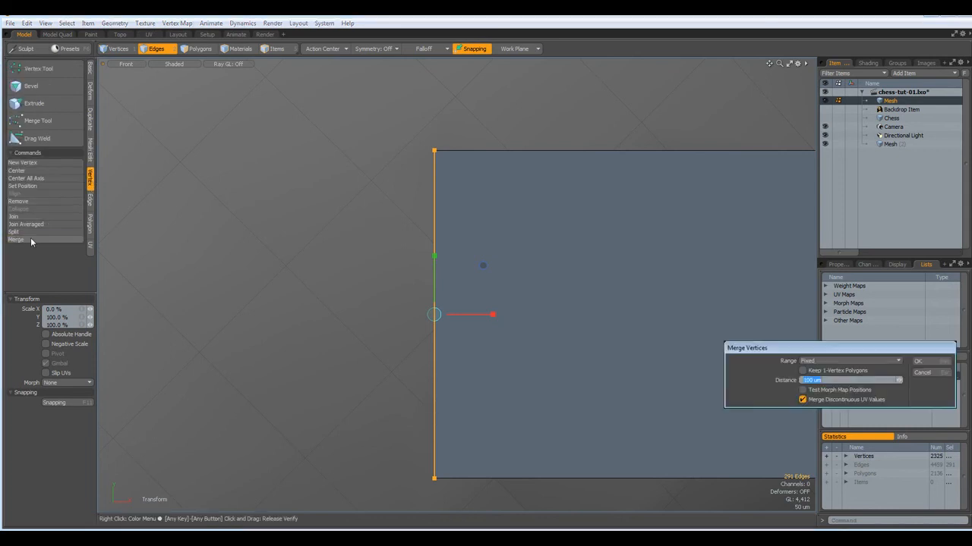
key(Return)
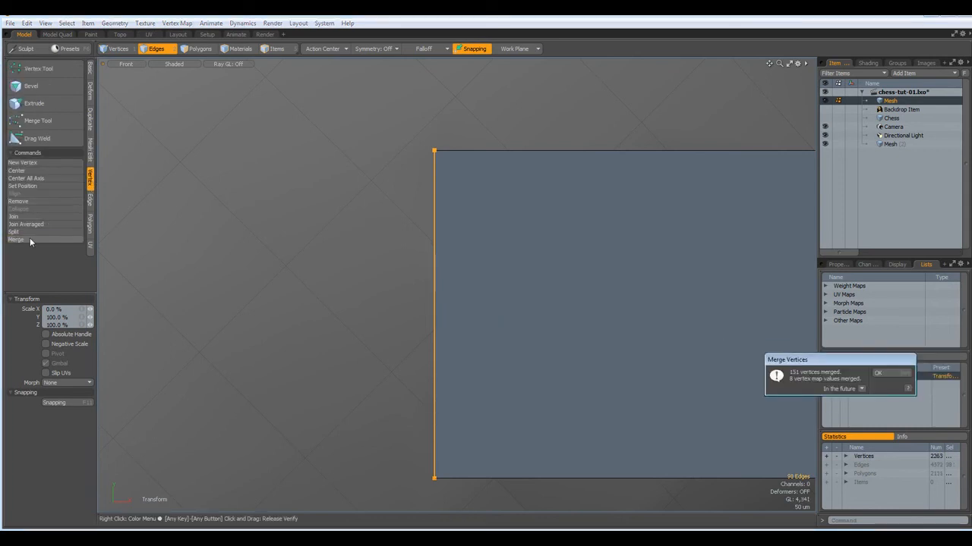
key(ctrl)
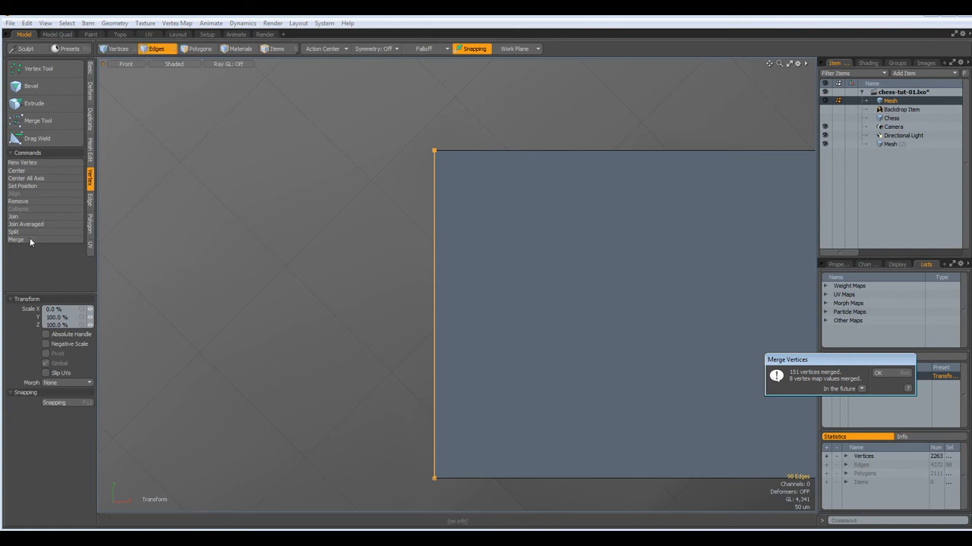
key(Return)
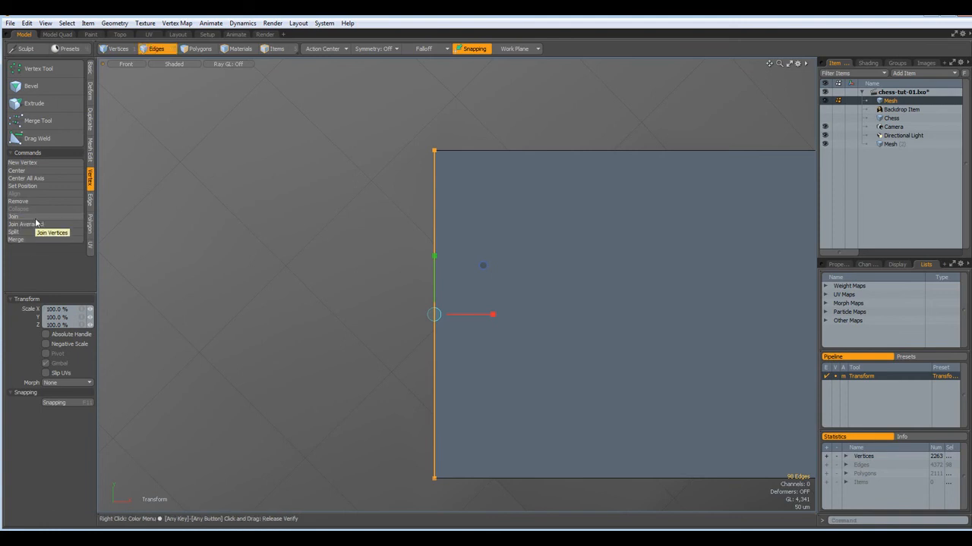
key(ctrl+z)
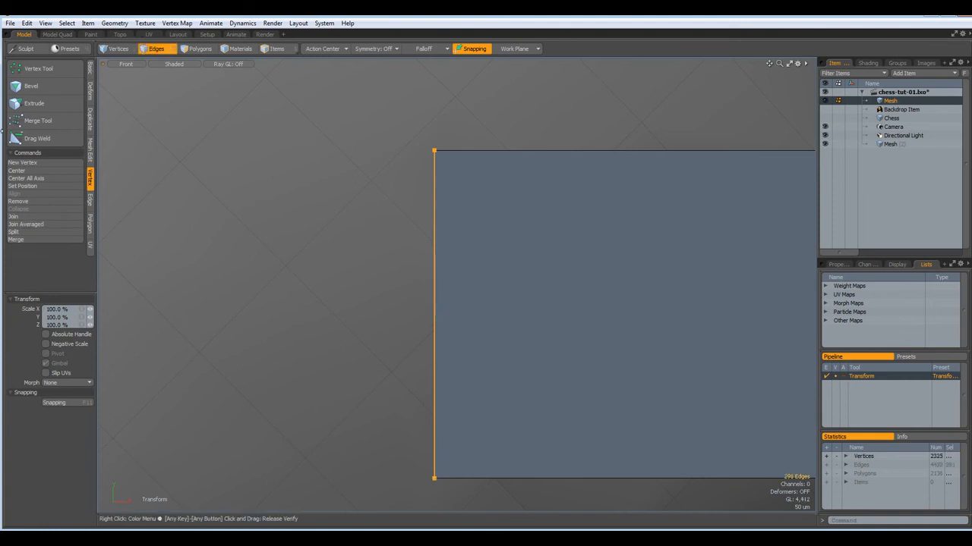
Merge the overlapping vertices again with the range set to Automatic
click(16, 239)
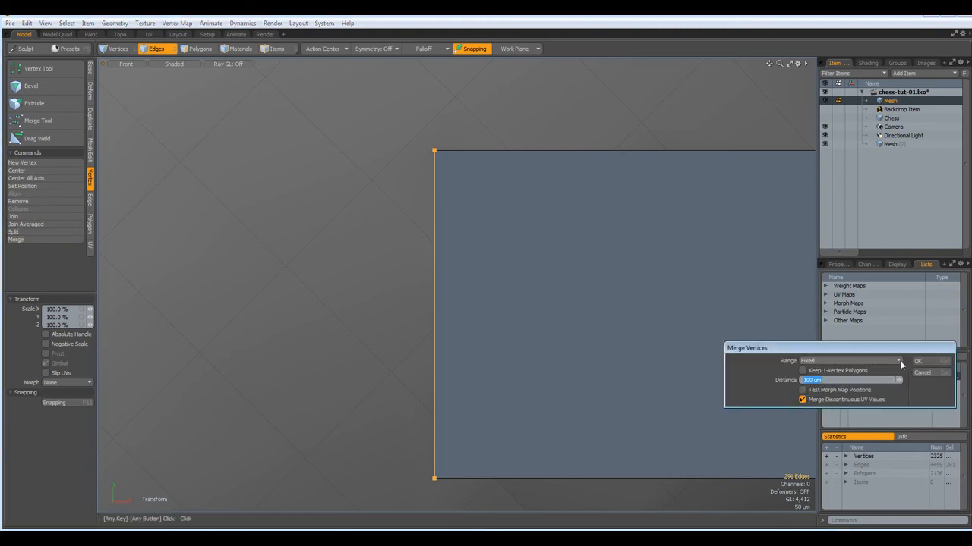
click(899, 361)
click(903, 354)
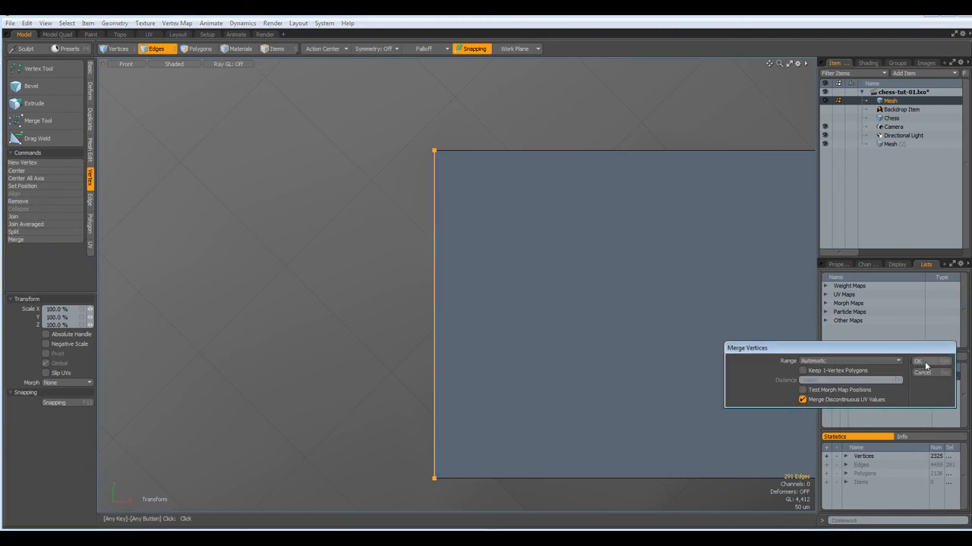
click(921, 362)
click(894, 373)
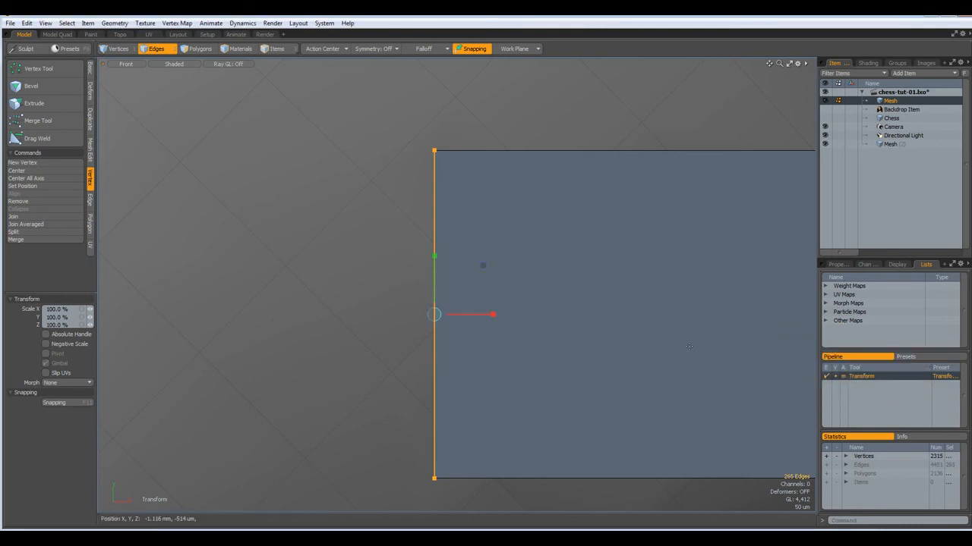
Switch to Perspective view and orbit around the bishop head to inspect the slot
key(ctrl+space)
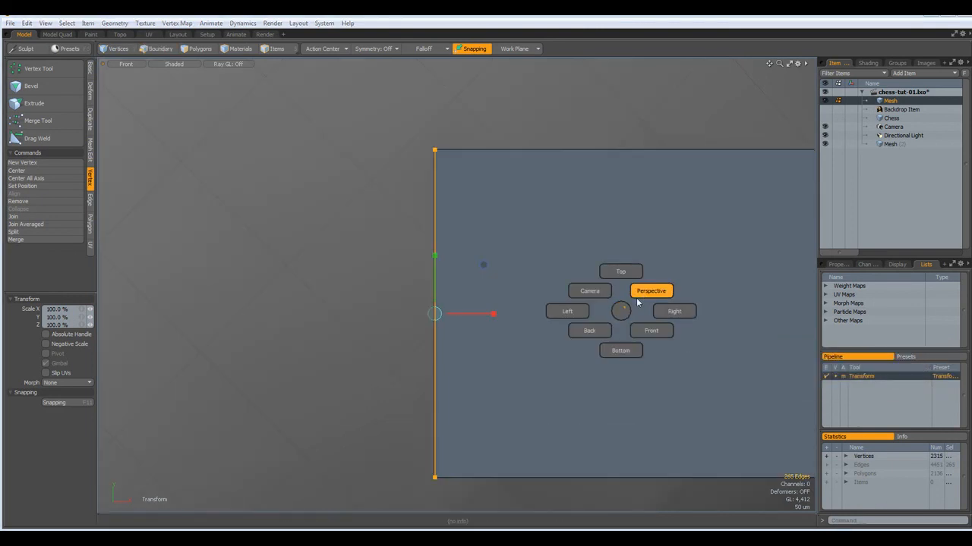
click(646, 294)
alt+drag(592, 263, 177, 192)
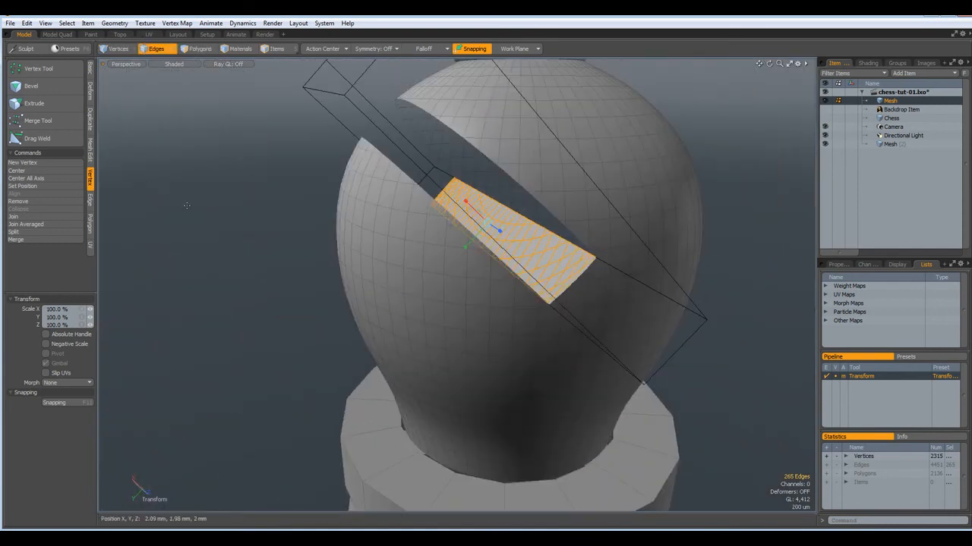
key(q)
click(189, 235)
alt+drag(193, 241, 255, 269)
key(2)
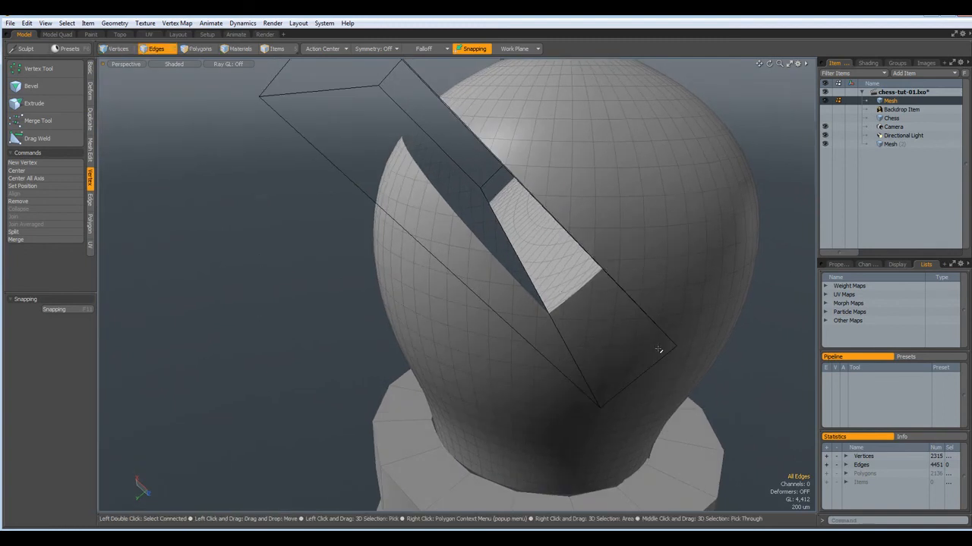
key(alt)
mouse_move(535, 232)
alt+mouse_down()
mouse_move(553, 224)
mouse_move(539, 233)
alt+mouse_up()
scroll(539, 233, up, 5)
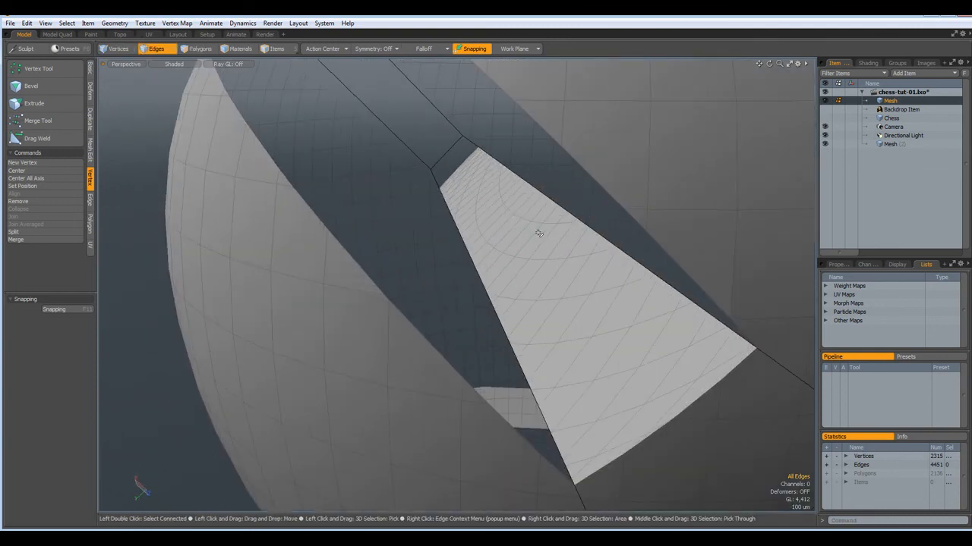
scroll(538, 233, down, 3)
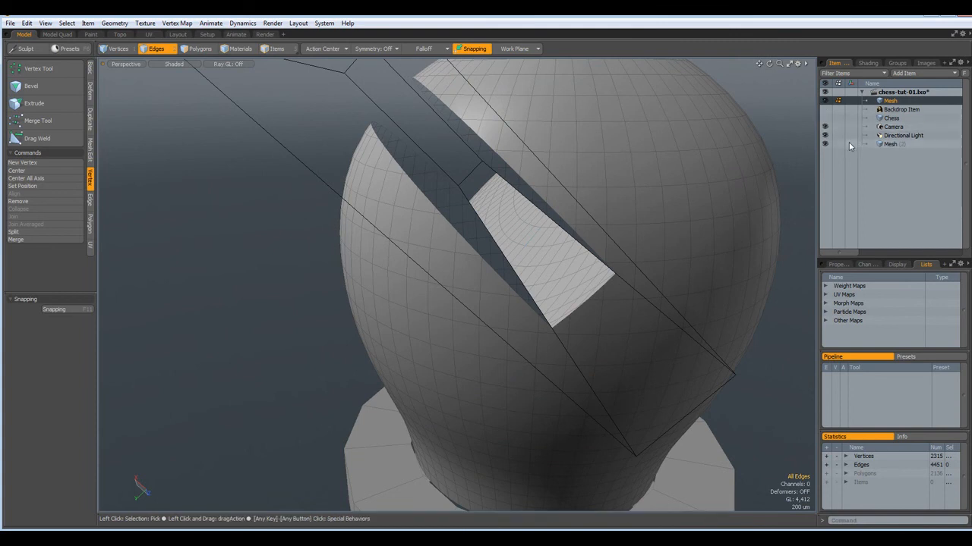
Select the slot's boundary loop and the top opening's loop, then cap them with polygons
alt+drag(491, 249, 402, 251)
double_click(453, 261)
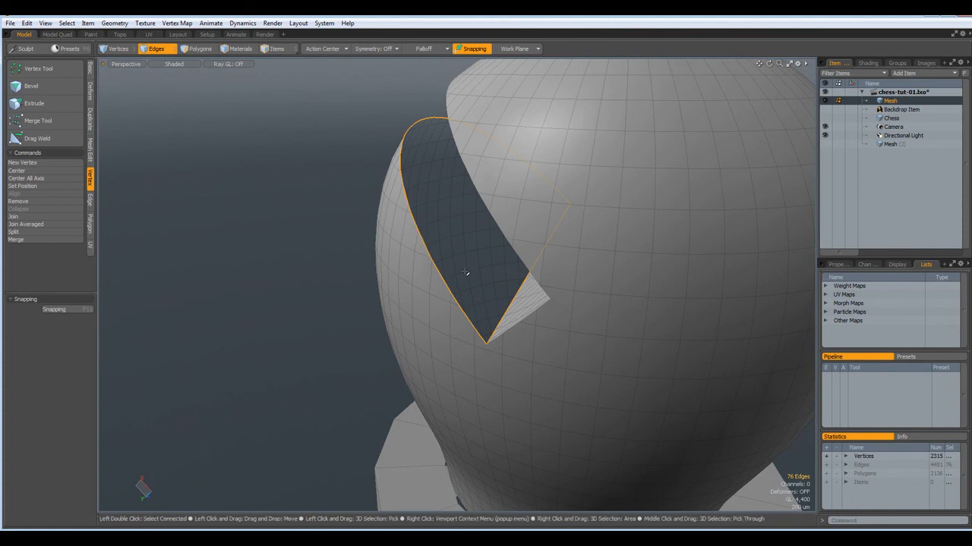
alt+drag(490, 268, 572, 266)
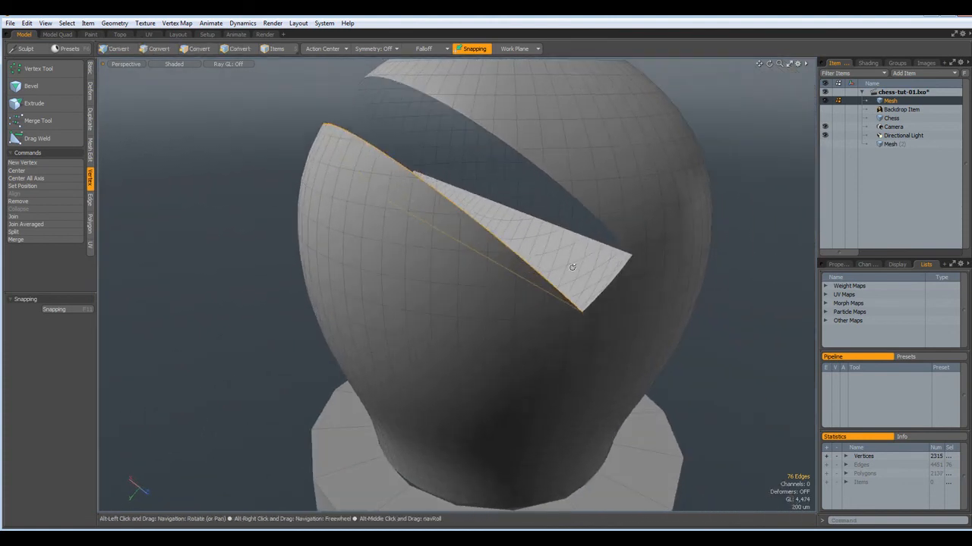
shift+double_click(533, 164)
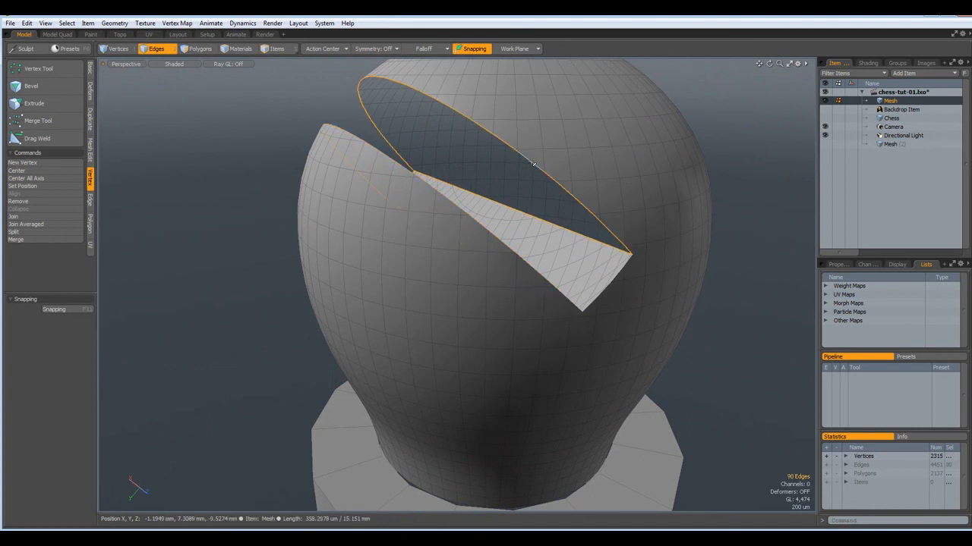
key(p)
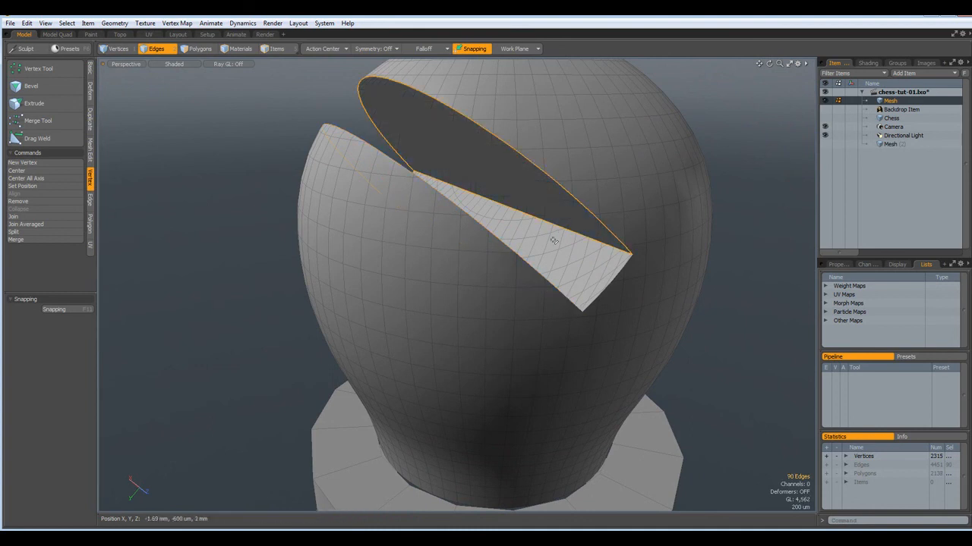
scroll(225, 234, down, 4)
alt+drag(341, 249, 304, 219)
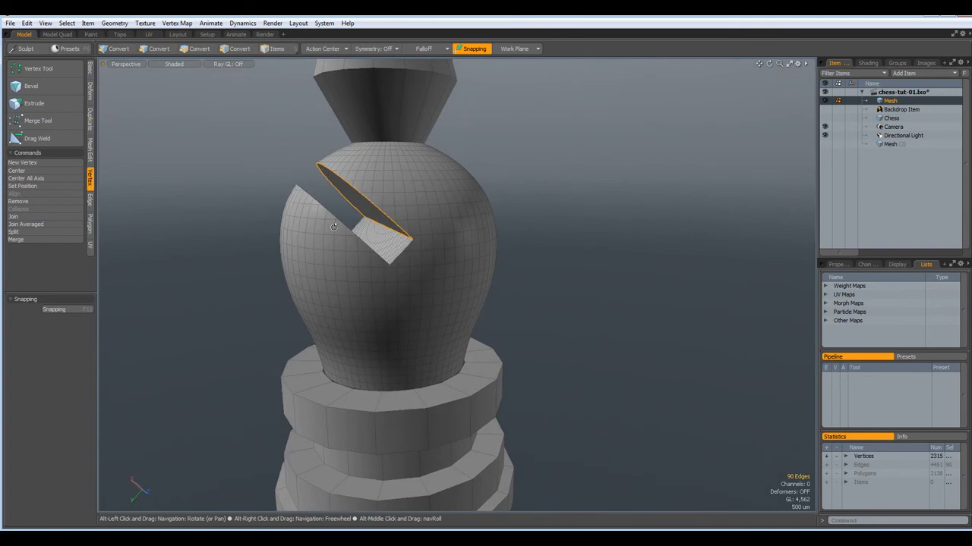
Reset the work plane and stretch the bulb-shaped head slightly taller, to 101.5%
key(3)
click(653, 310)
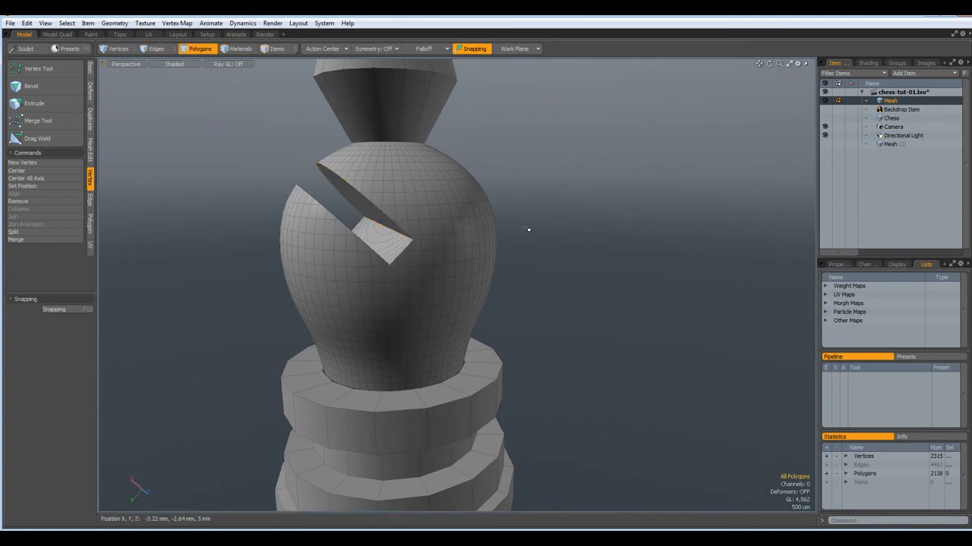
double_click(450, 224)
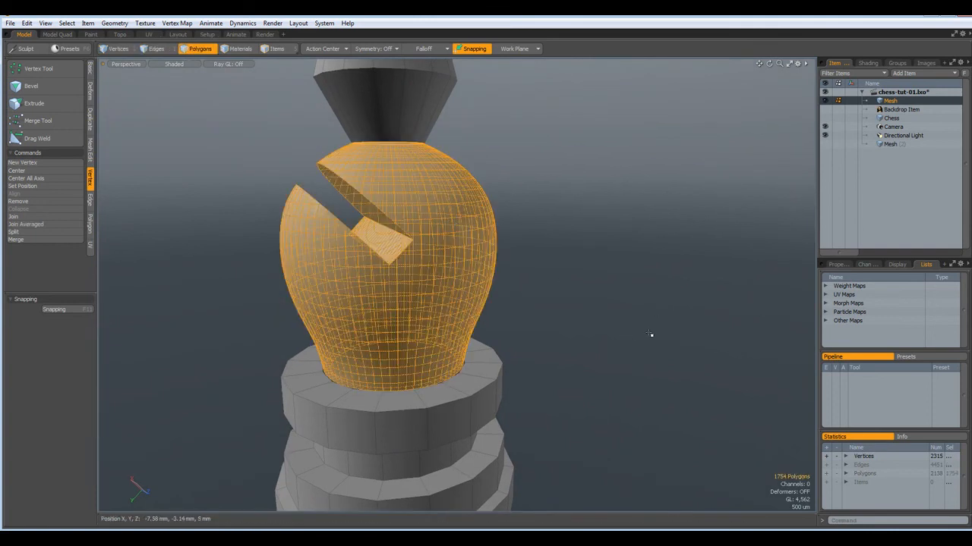
key(r)
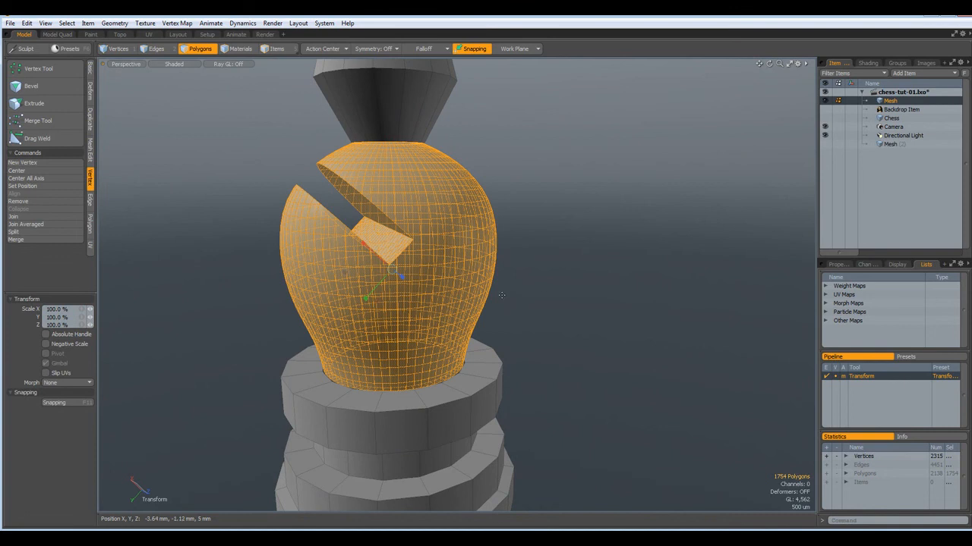
click(517, 50)
click(517, 52)
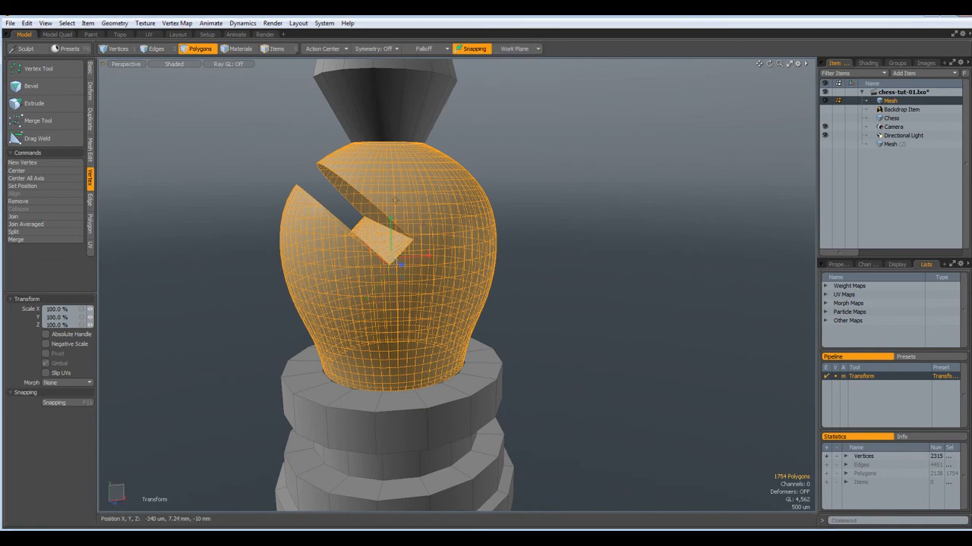
drag(390, 220, 390, 215)
key(space)
click(668, 327)
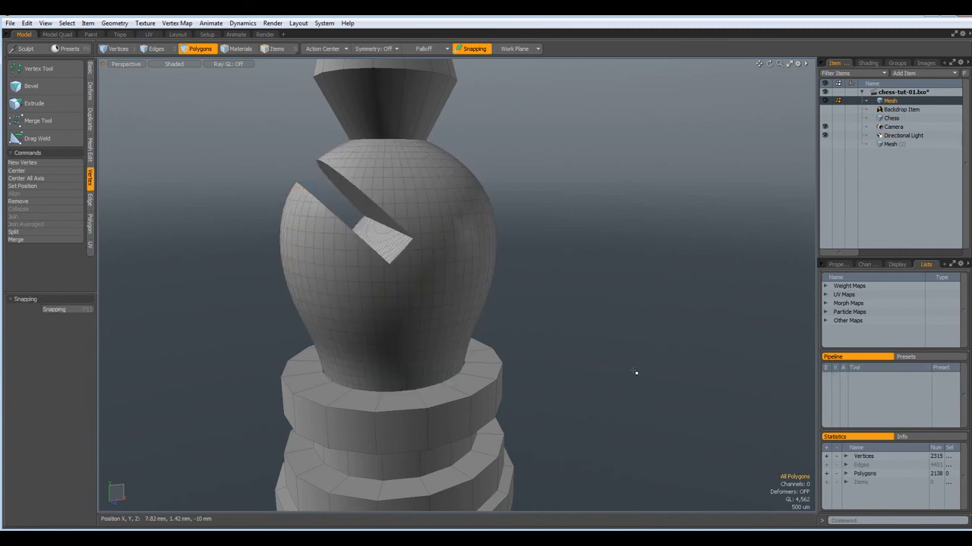
Invert the head selection to the top knob and base, and subdivide them smoothly
alt+drag(605, 238, 616, 221)
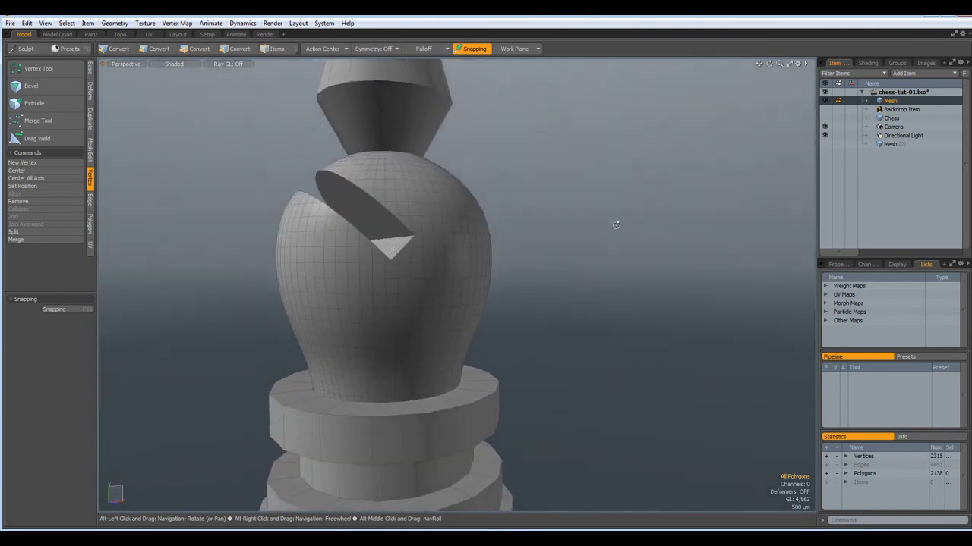
scroll(616, 222, down, 4)
alt+drag(625, 289, 624, 299)
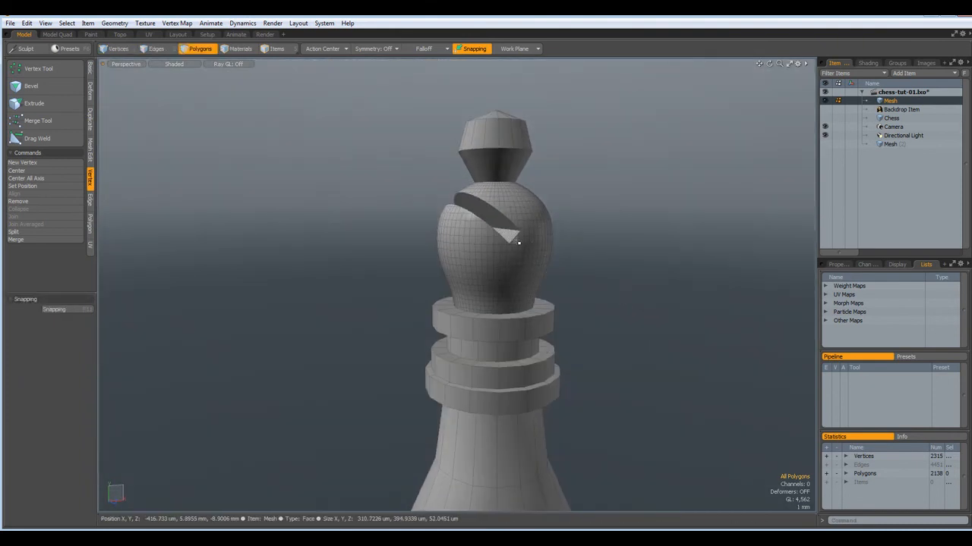
shift+double_click(515, 239)
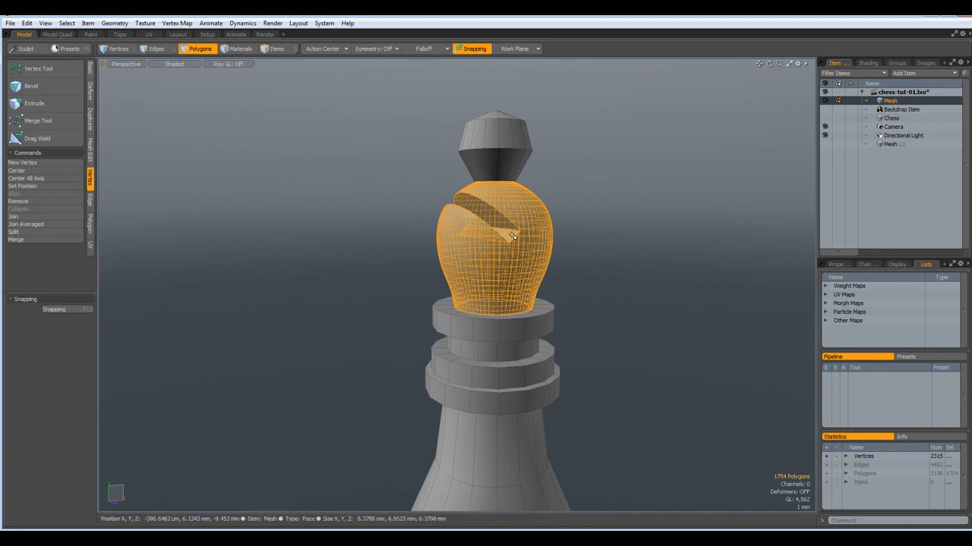
key(bracketleft)
scroll(528, 264, down, 3)
scroll(529, 269, up, 3)
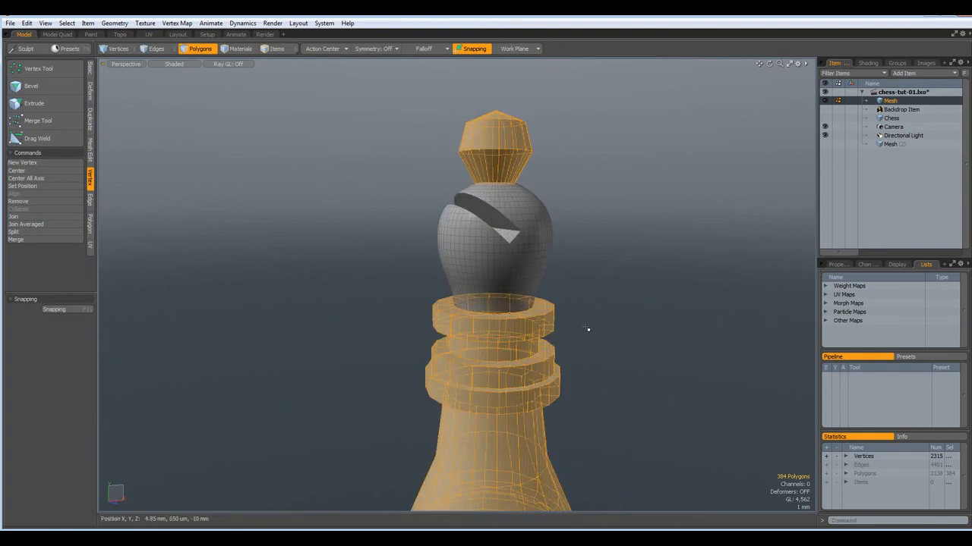
key(Tab)
alt+shift+drag(600, 417, 587, 278)
scroll(490, 187, up, 3)
scroll(490, 187, up, 2)
alt+drag(490, 187, 490, 232)
Loop-slice support edges around the upper collar
key(2)
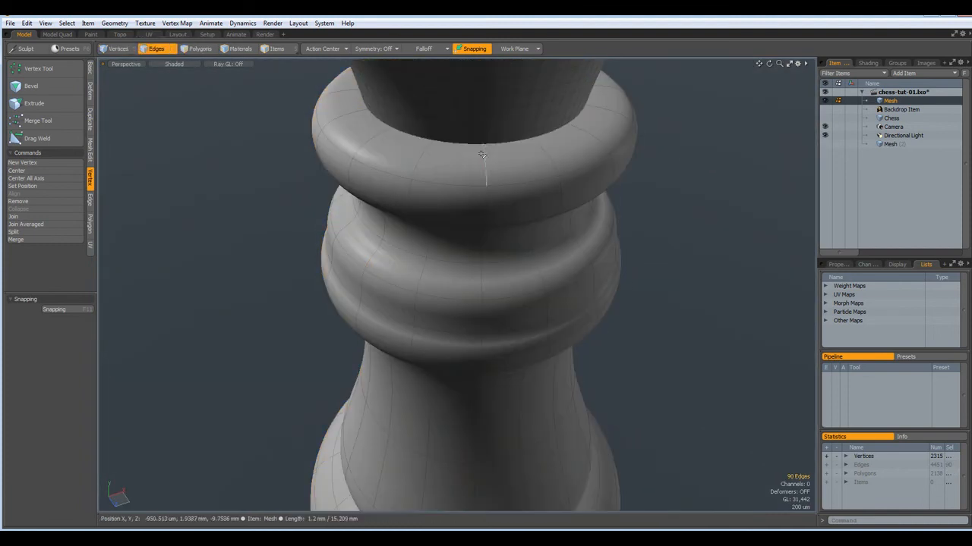
click(492, 173)
shift+click(488, 207)
shift+click(494, 215)
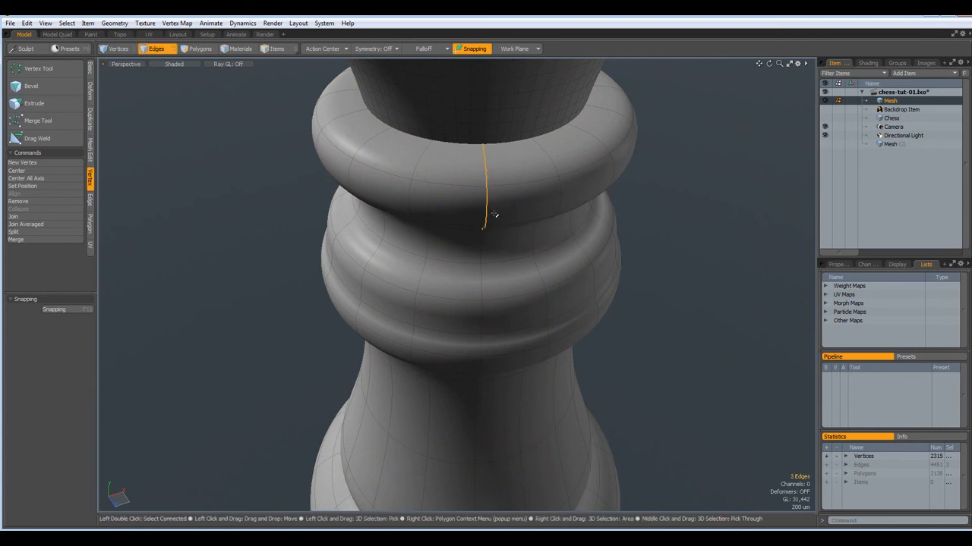
alt+drag(643, 355, 573, 288)
scroll(573, 288, down, 3)
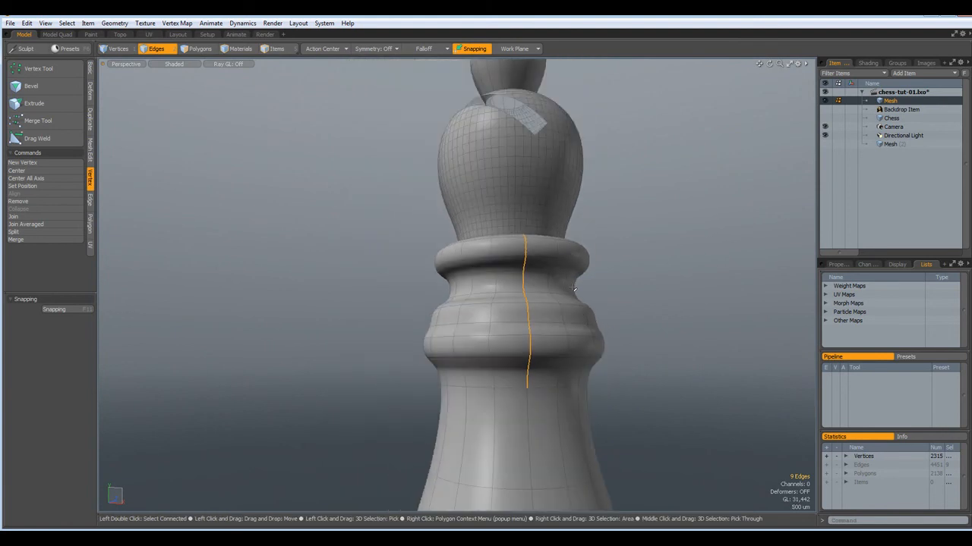
key(alt+c)
click(680, 334)
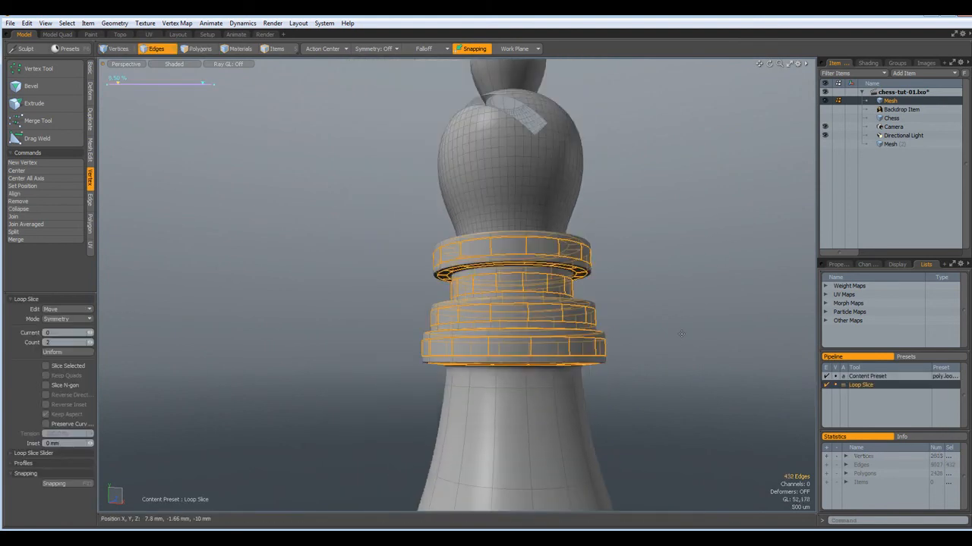
key(space)
Add support loops around both lower collars
scroll(641, 458, down, 3)
alt+shift+drag(621, 475, 496, 323)
scroll(498, 322, up, 4)
click(512, 260)
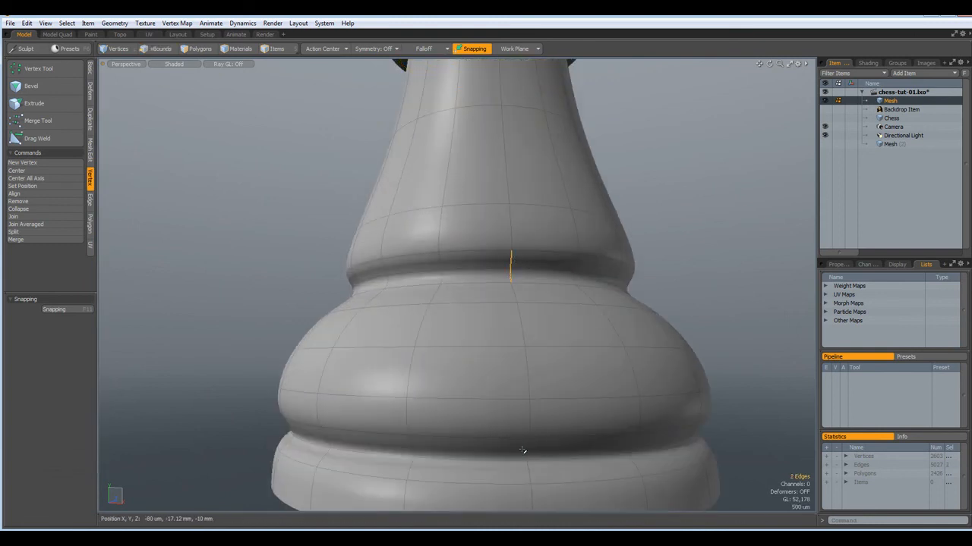
key(alt+c)
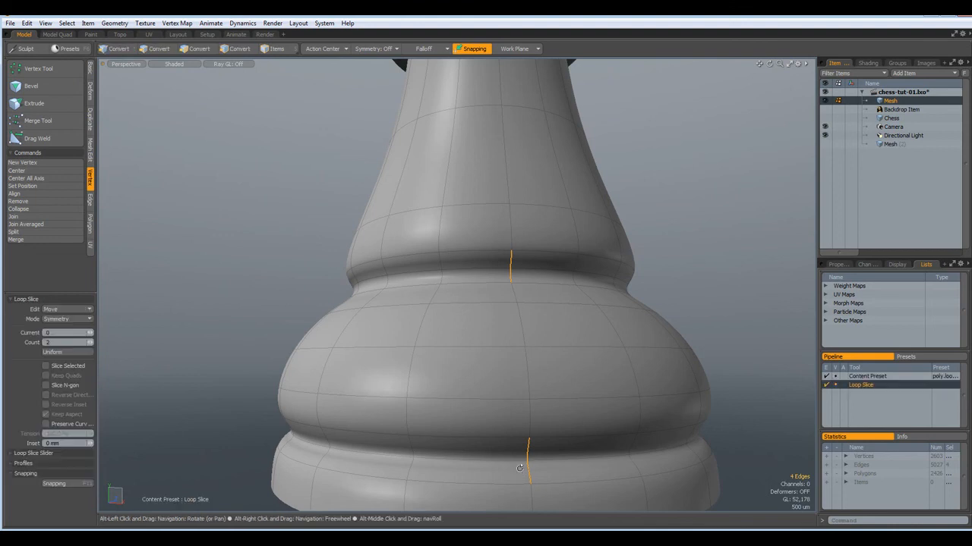
click(521, 471)
key(space)
Add support loops around the base ring
scroll(491, 459, down, 4)
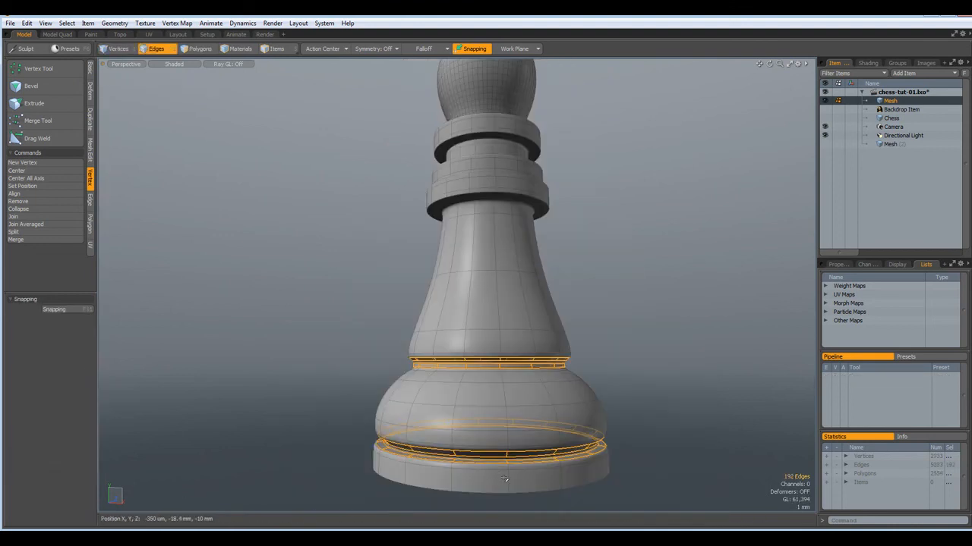
click(509, 480)
key(alt+c)
click(515, 479)
key(space)
click(703, 388)
scroll(699, 375, down, 3)
alt+drag(670, 245, 566, 332)
Fill the head slot's rim edge loop with a new face
scroll(516, 288, up, 8)
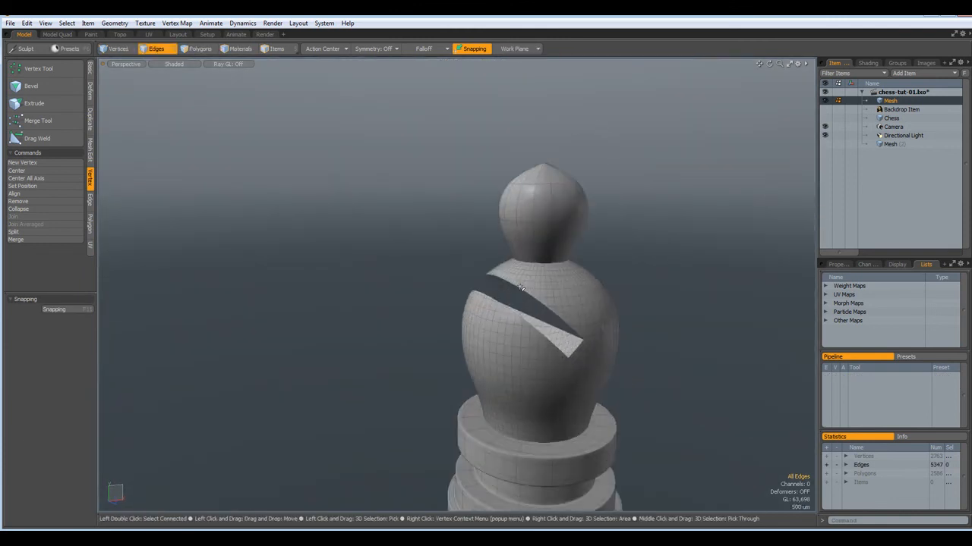
alt+drag(493, 299, 540, 293)
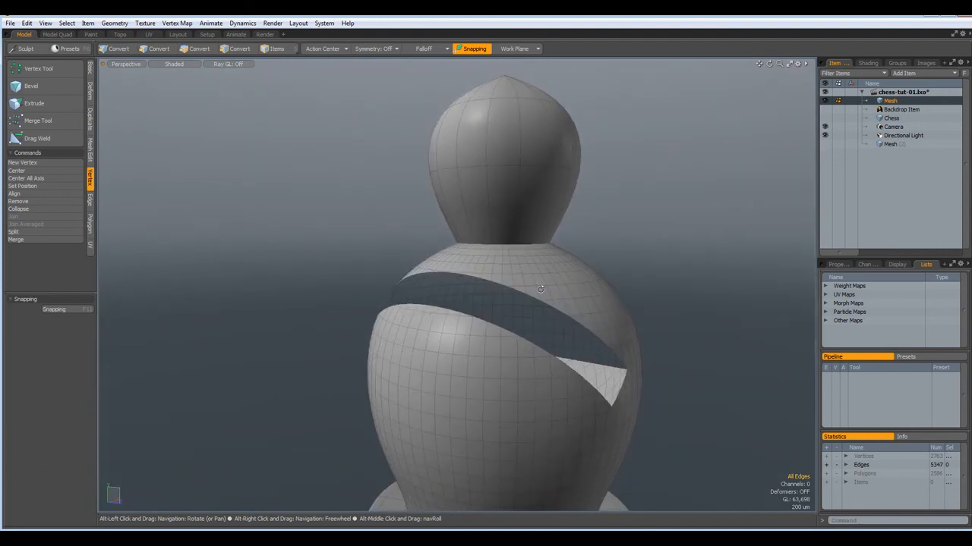
scroll(536, 303, up, 5)
double_click(537, 304)
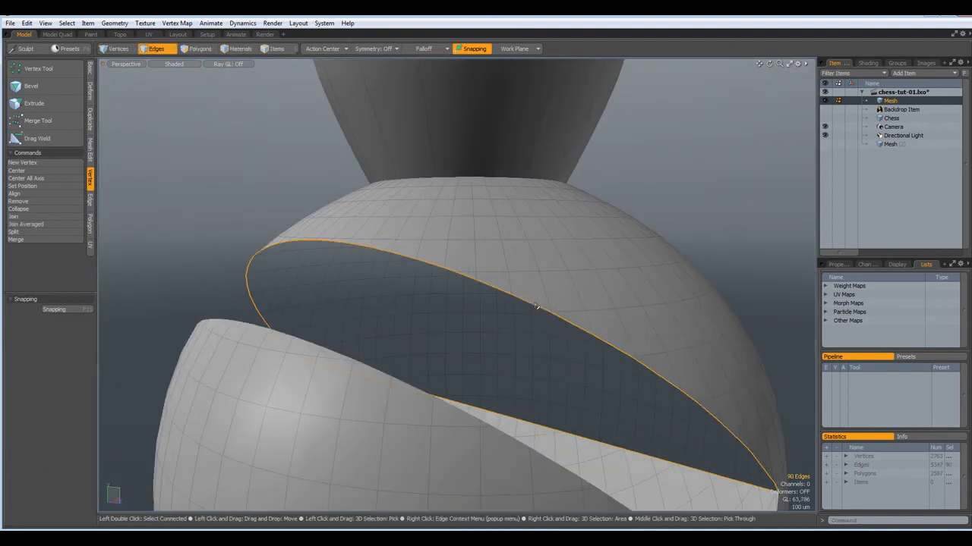
key(p)
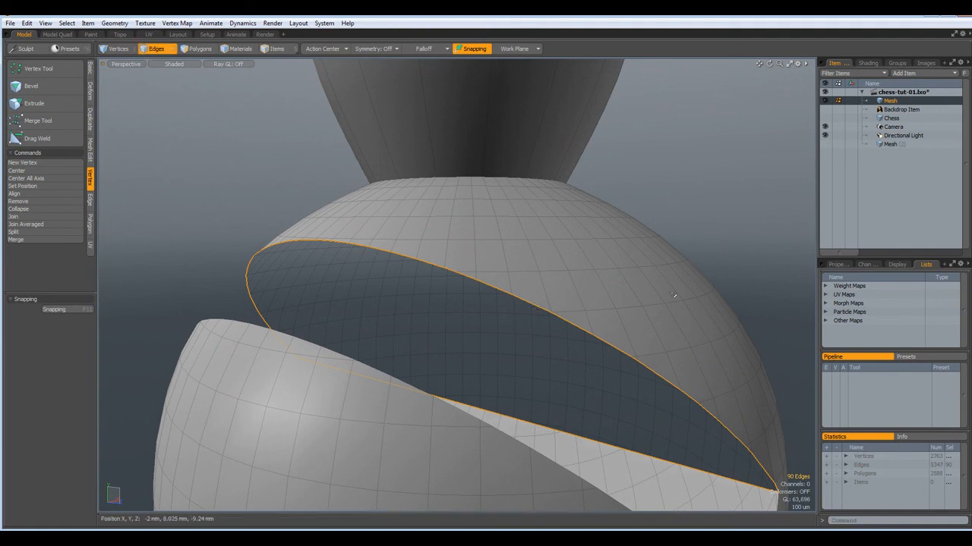
Delete the stray small faces on the bishop's head
alt+drag(664, 300, 562, 310)
scroll(565, 316, down, 5)
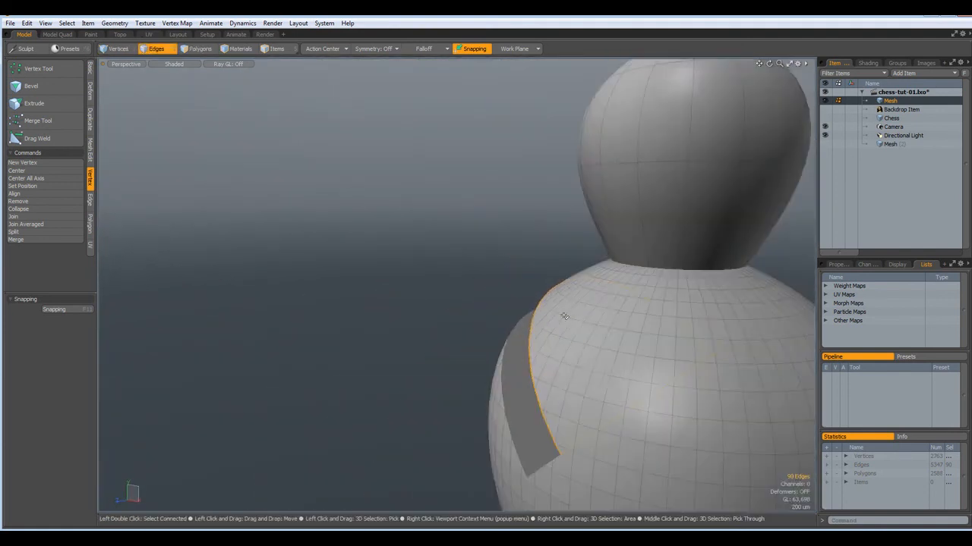
alt+drag(639, 344, 609, 352)
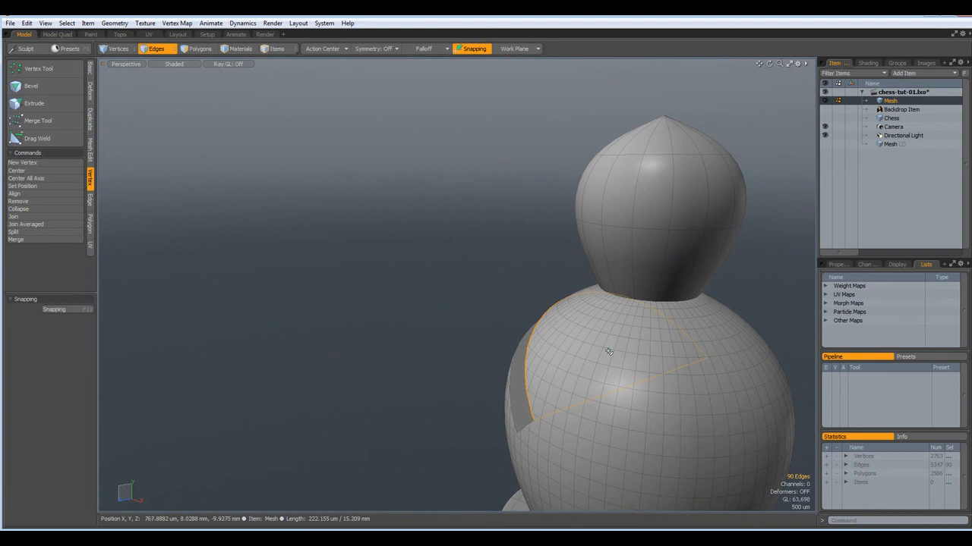
key(3)
click(601, 358)
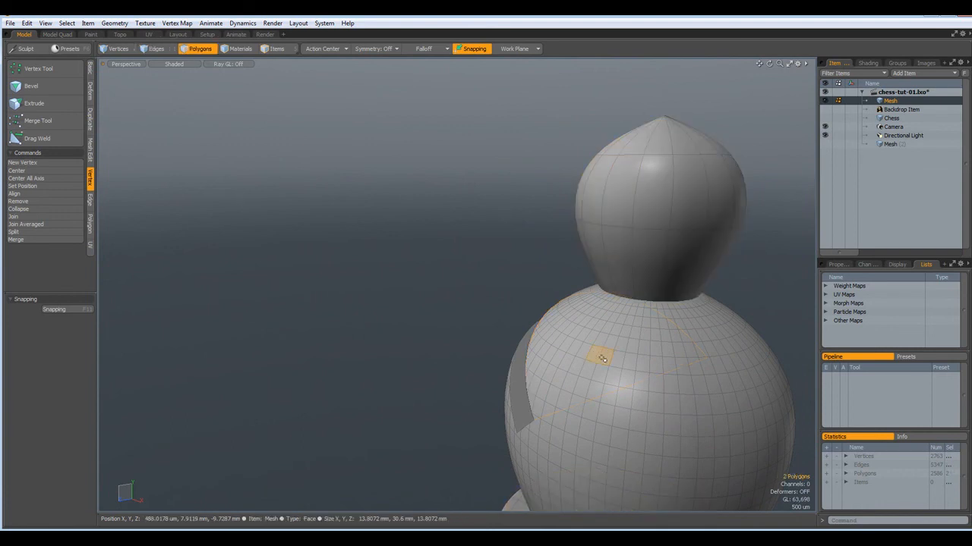
key(Delete)
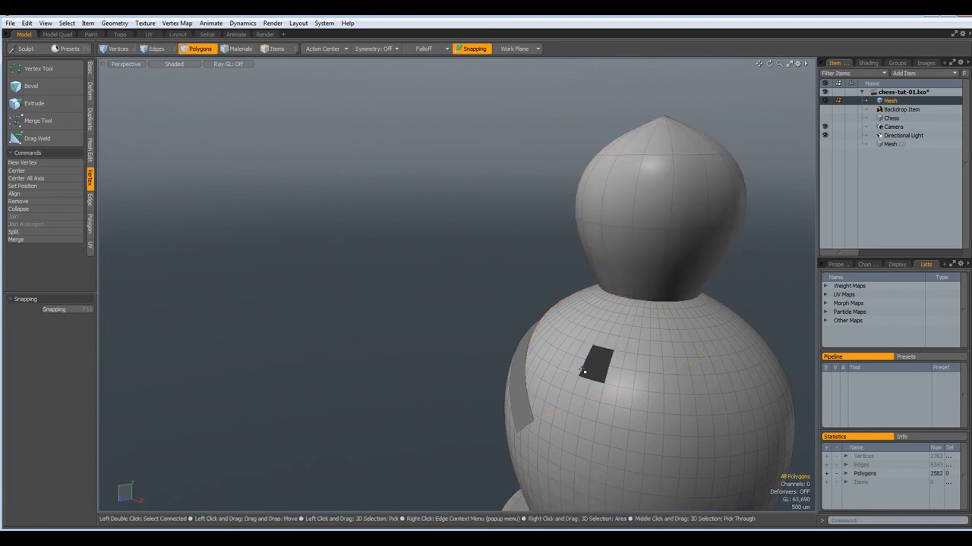
scroll(584, 364, up, 5)
click(574, 287)
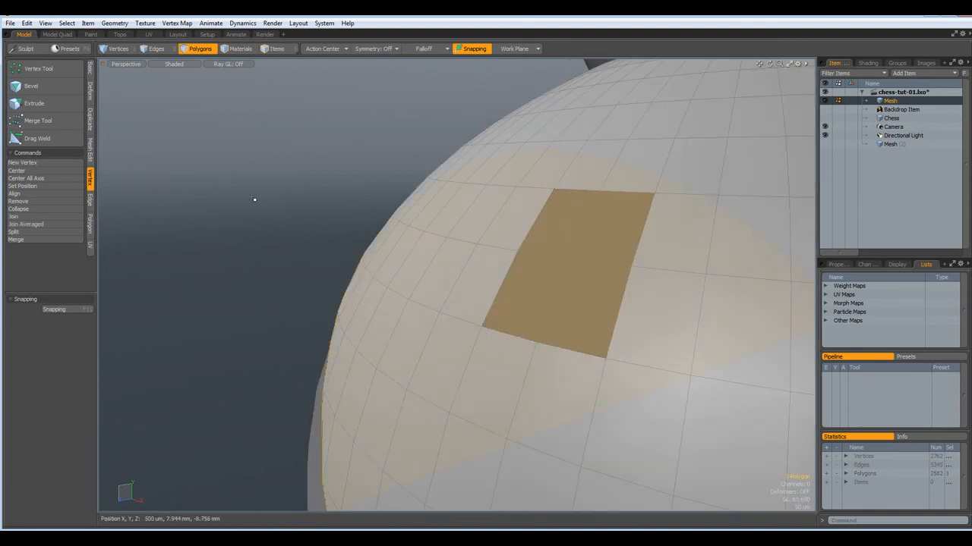
alt+drag(226, 135, 378, 167)
scroll(378, 168, down, 5)
click(661, 234)
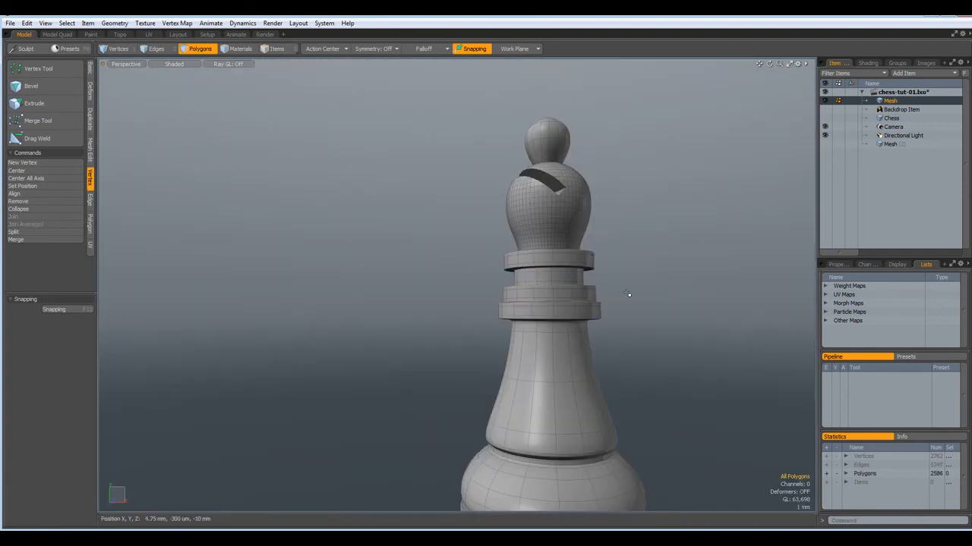
Toggle subdivision off and back on to check the bishop's shape
alt+shift+drag(635, 342, 575, 299)
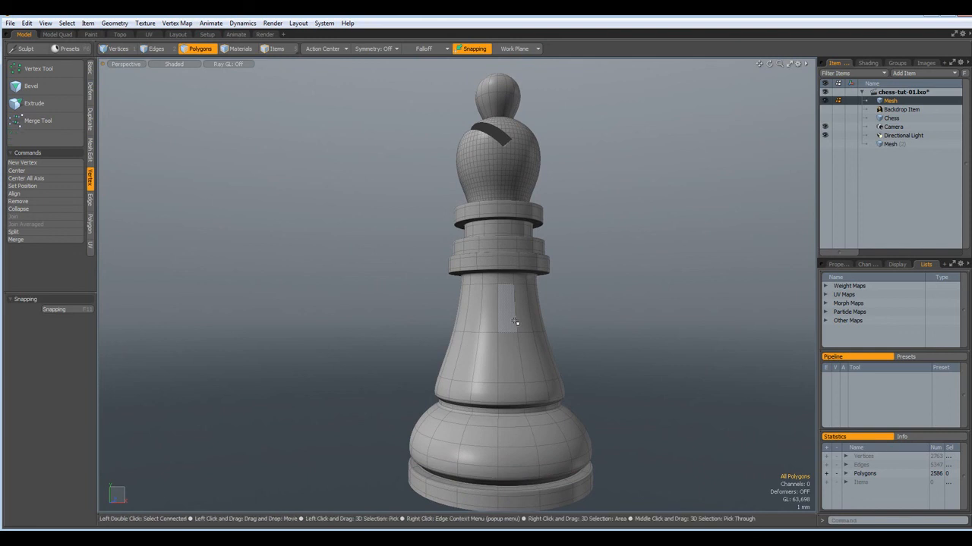
key(shift+Tab)
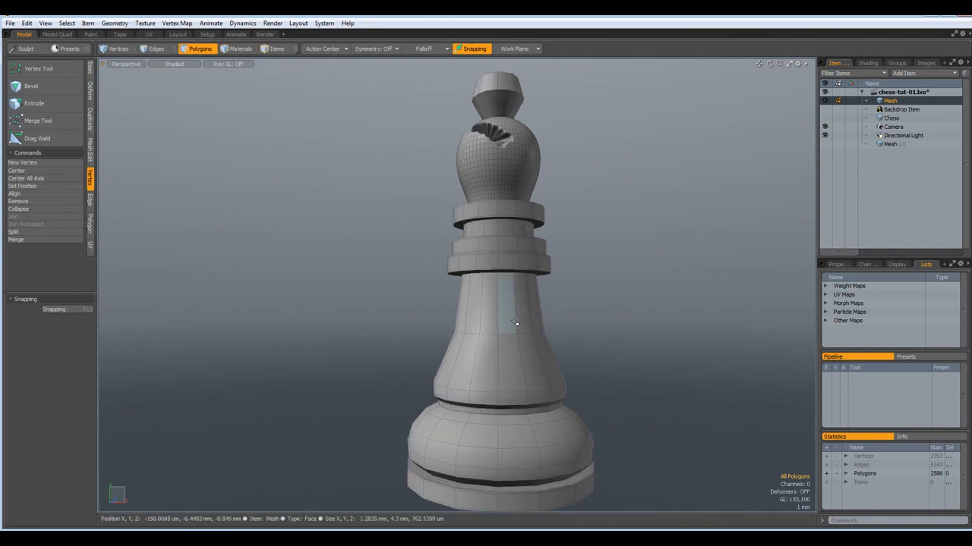
key(shift+Tab)
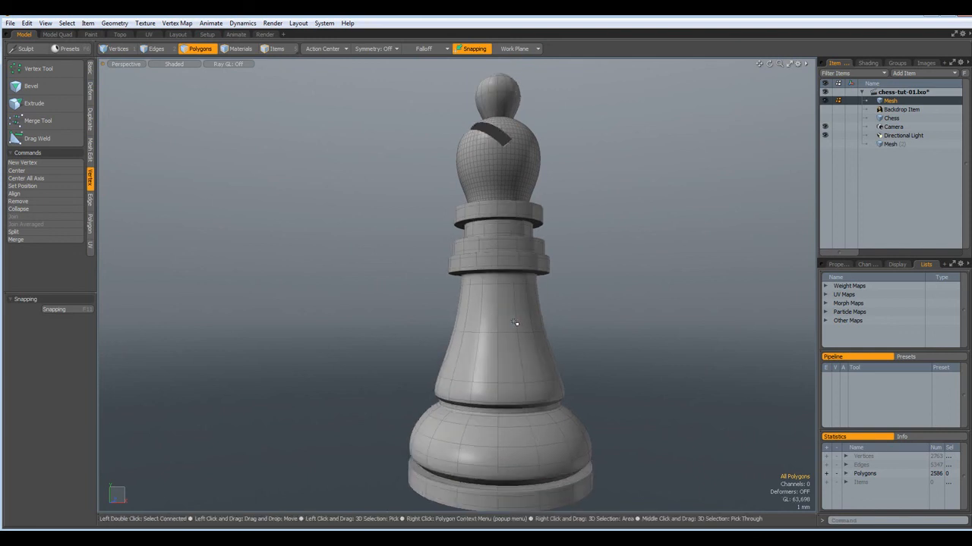
Hide the bishop, select the Chess layer, then unhide it beside the pawn, rook and queen
key(h)
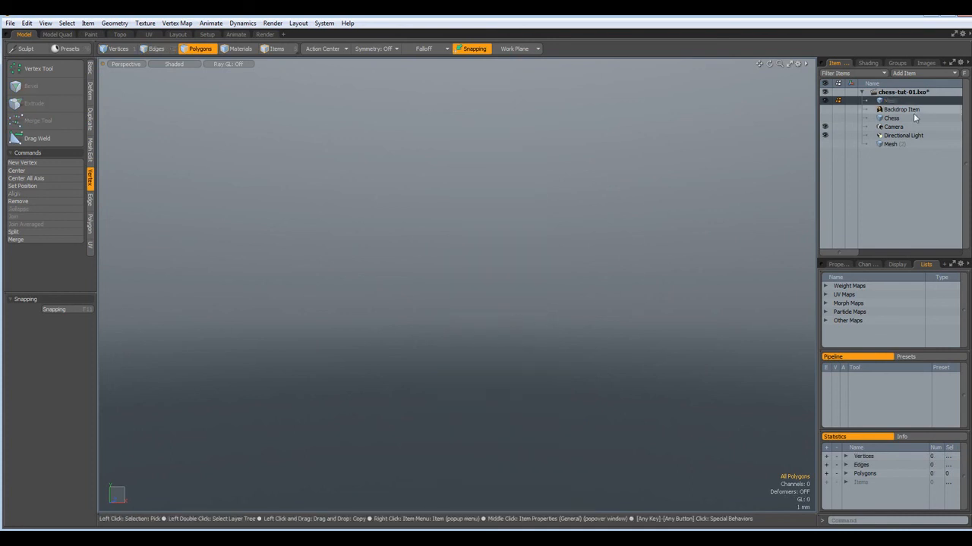
click(885, 120)
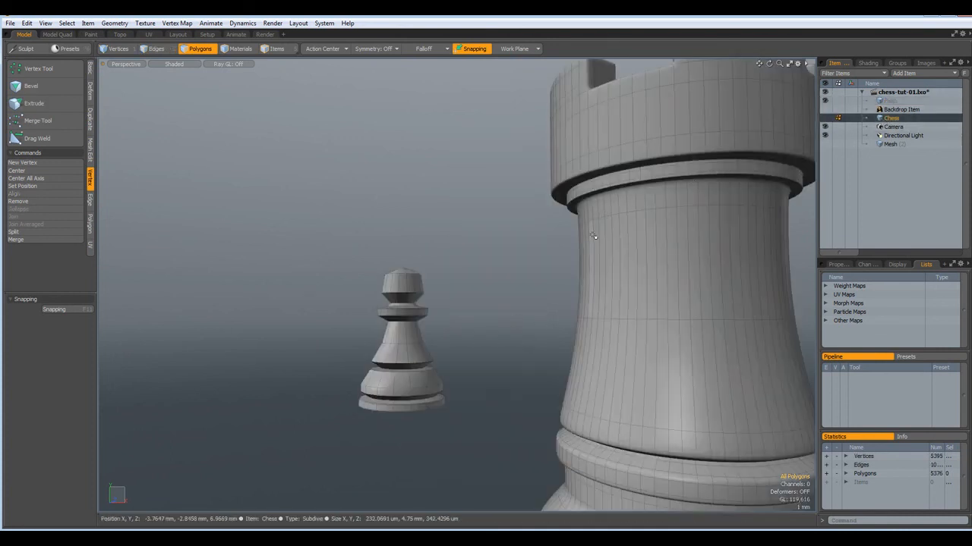
key(u)
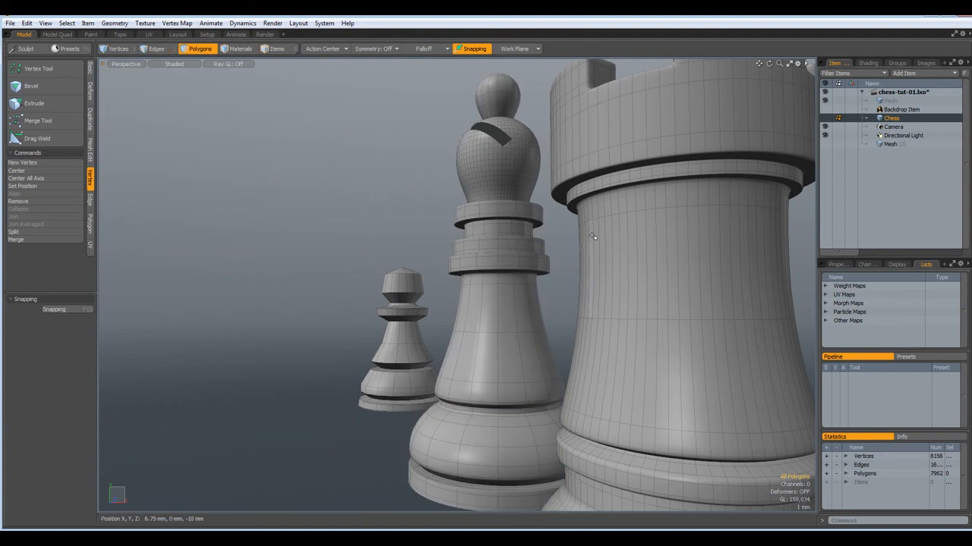
scroll(558, 249, down, 5)
alt+drag(547, 261, 569, 291)
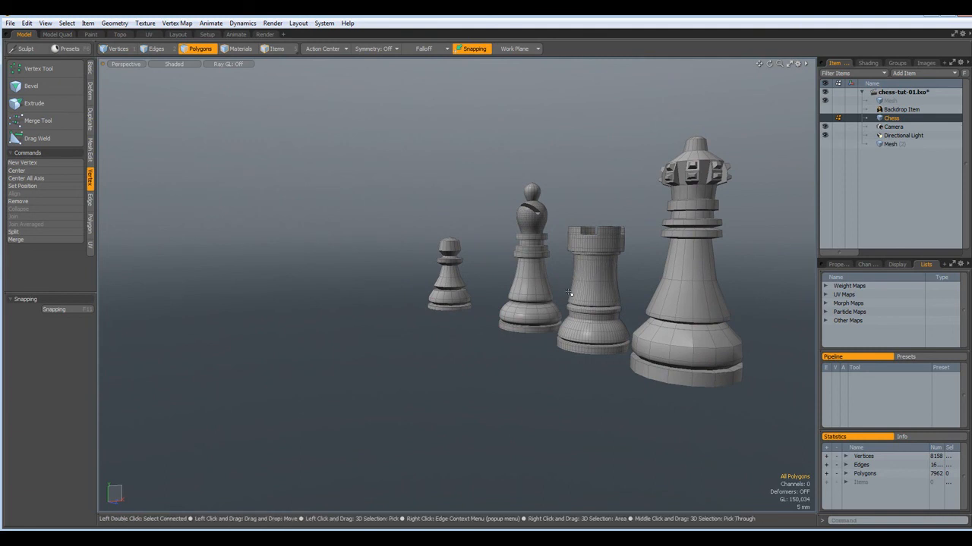
scroll(534, 318, up, 5)
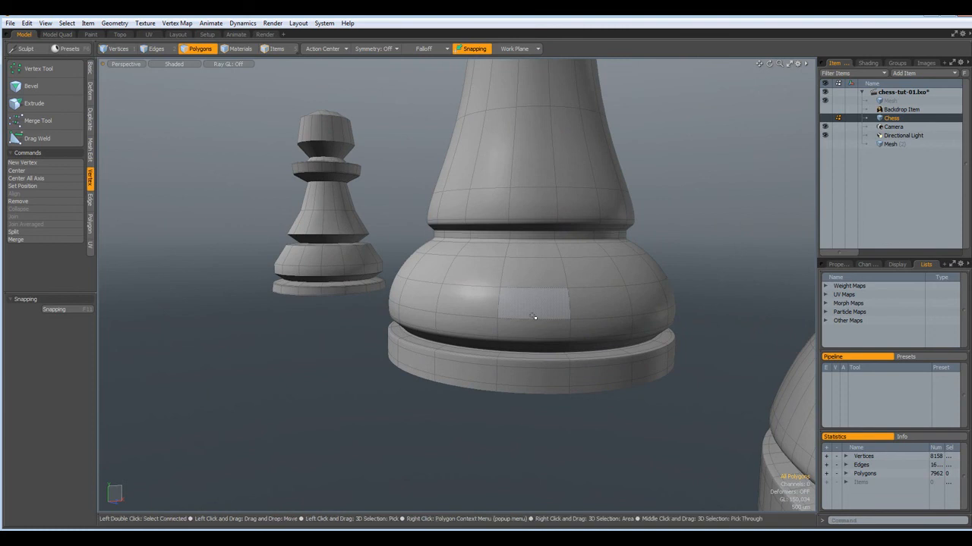
scroll(534, 317, down, 5)
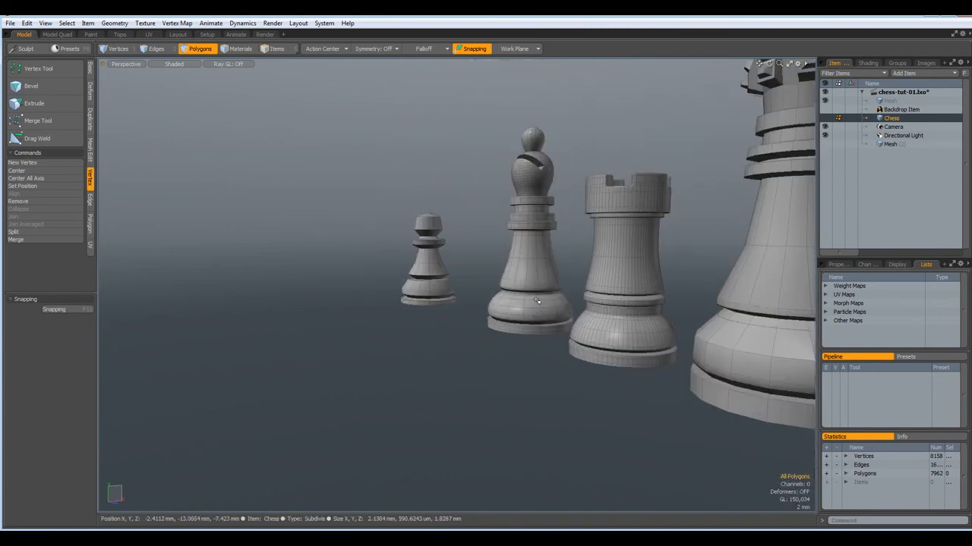